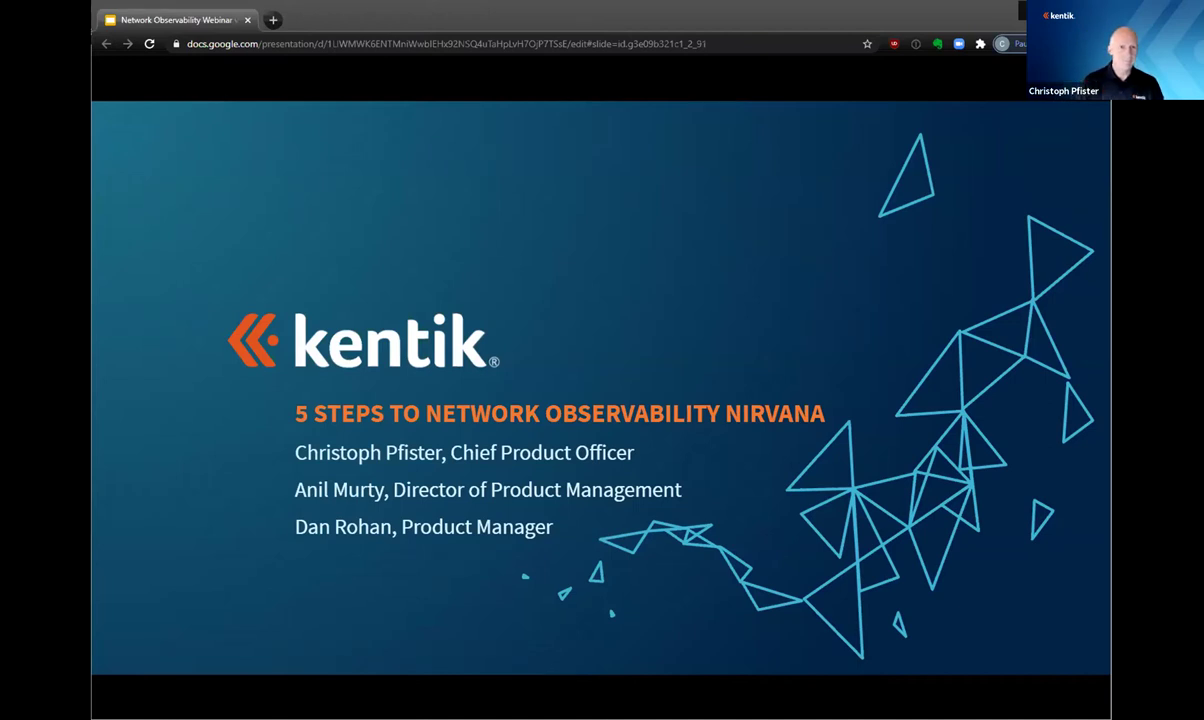
# Step: Advance to the 'Your Intrepid Speakers for Today' slide showing the three speakers
pyautogui.press('Right')
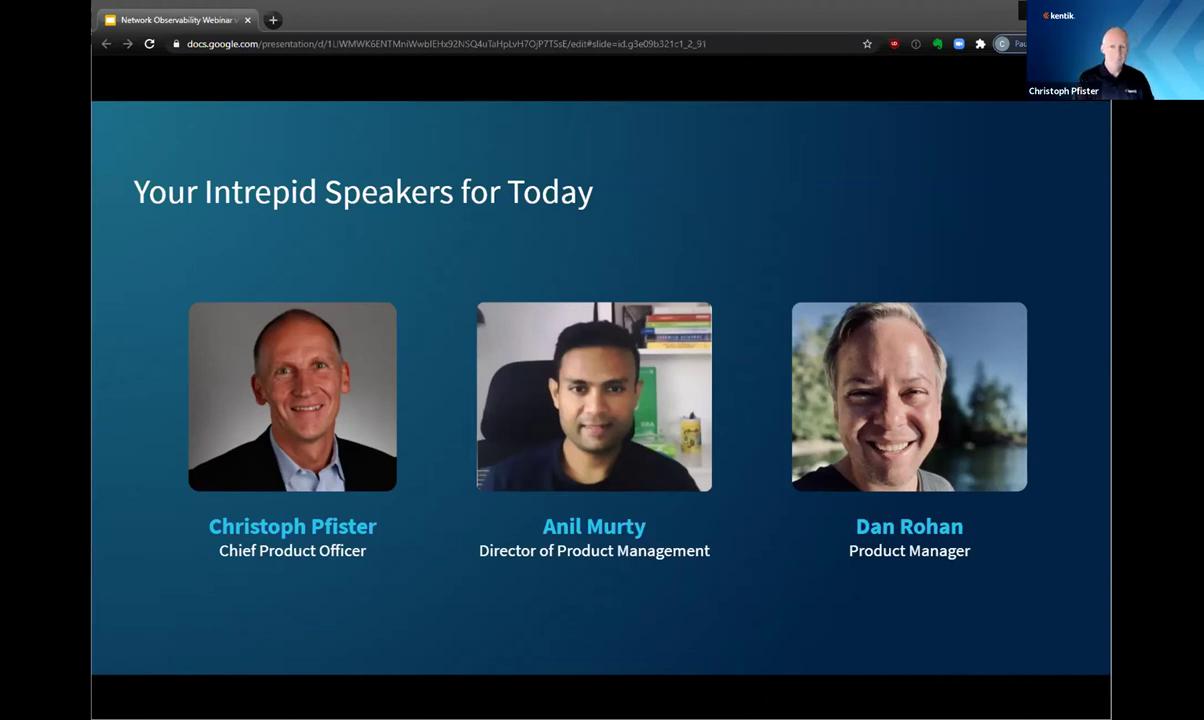
# Step: Advance to the 'Which Answer Best Characterizes Your Monitoring Status?' poll with four answer options
pyautogui.press('Right')
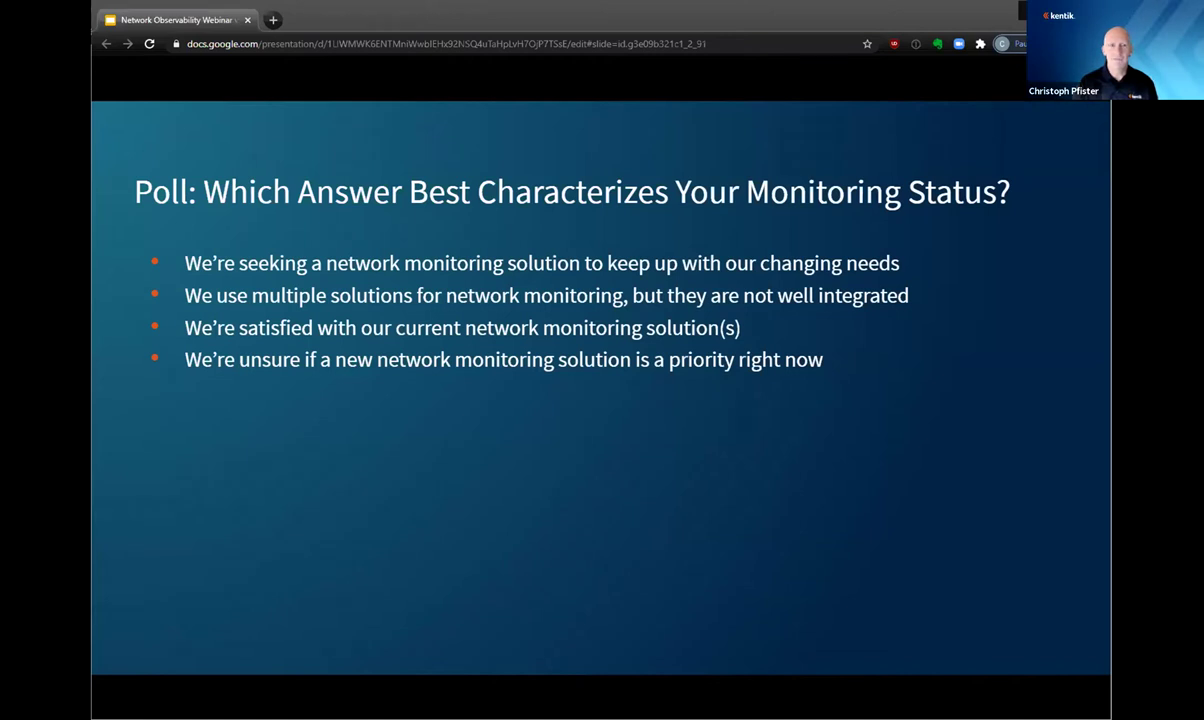
# Step: Advance to the 'More Than Ever Before, Networks Are...' slide: Complex, Tied to the app, Expected flawless
pyautogui.press('Right')
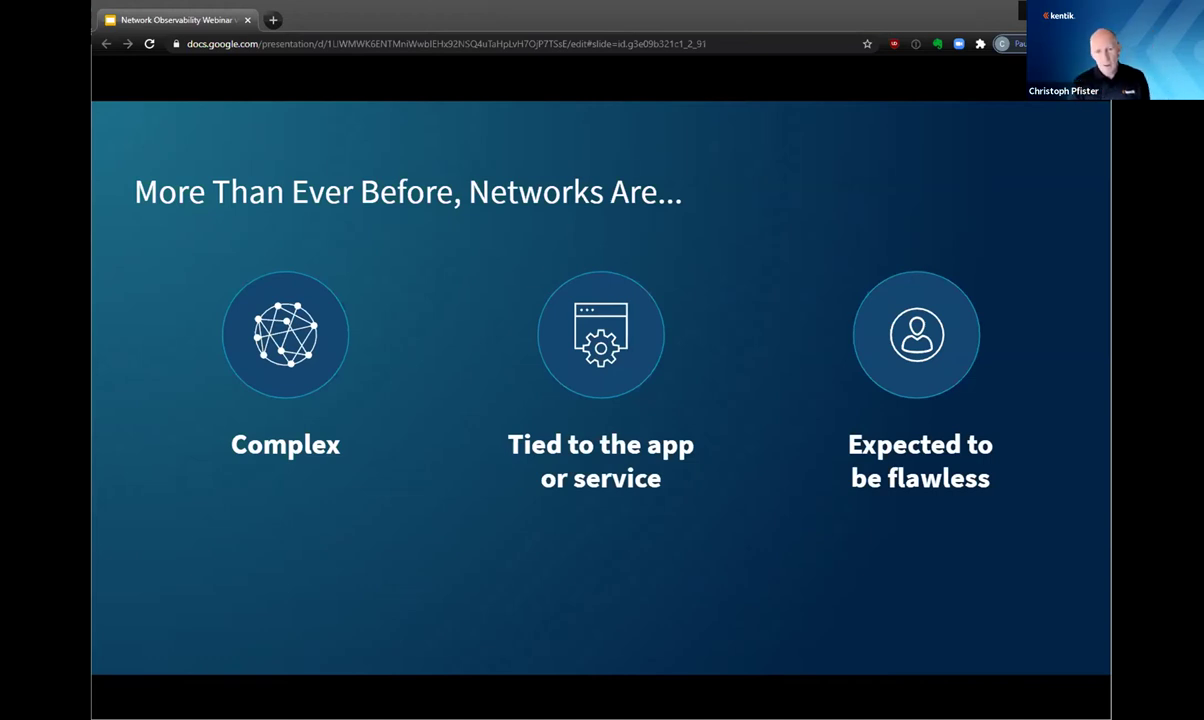
# Step: Reveal the line 'The industry is solving observability in other layers. But not the network. Yet.'
pyautogui.press('Right')
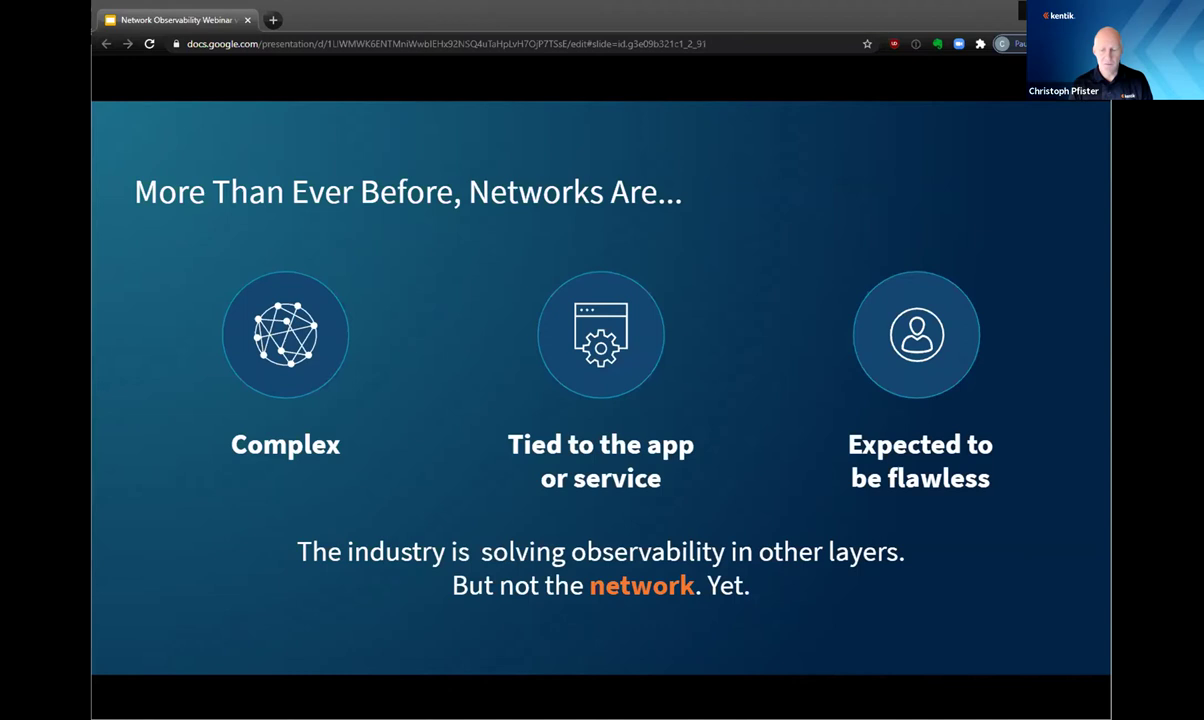
# Step: Advance to the Network Observability slide listing six example network questions
pyautogui.press('Right')
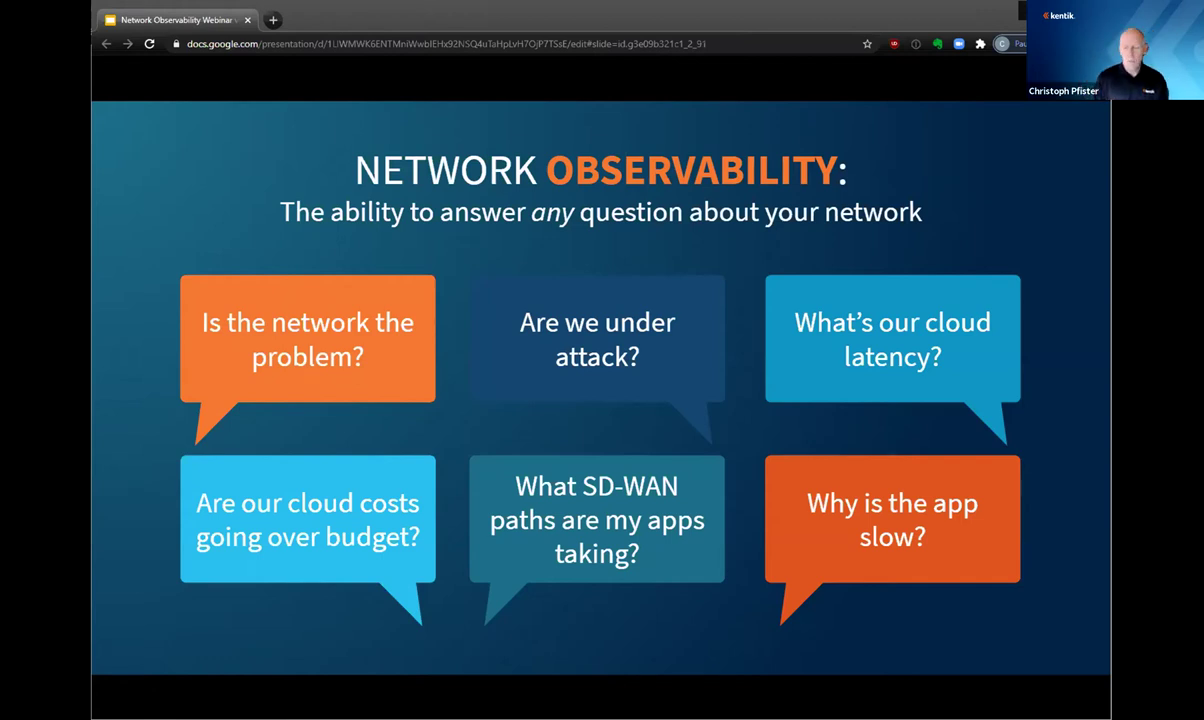
# Step: Move past the Robotic Grocery Packing Application slide to the title-only 'What Good Network Observability Requires' slide
pyautogui.press('Right')
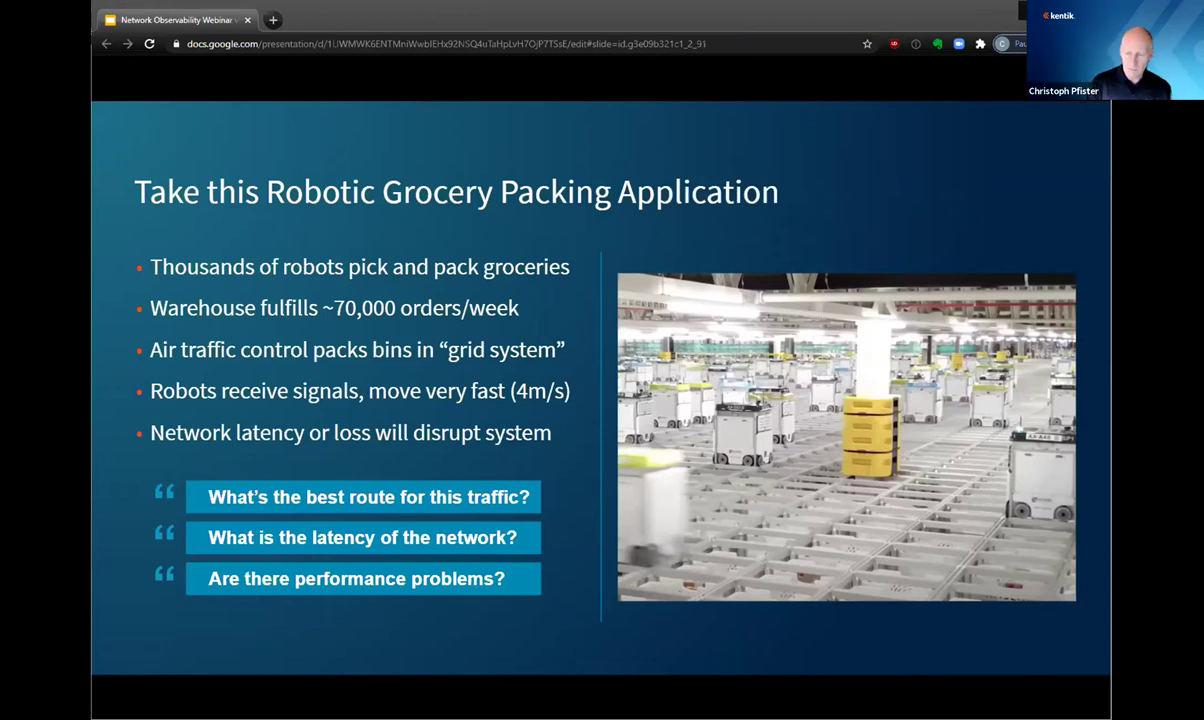
pyautogui.press('Right')
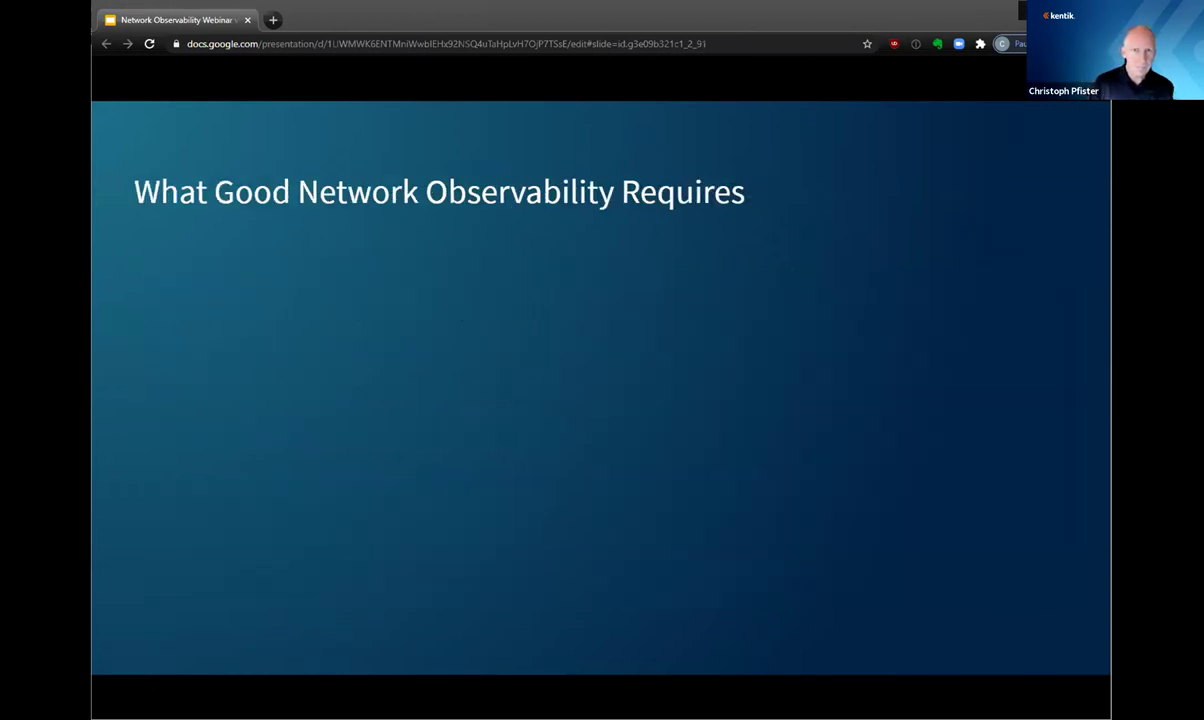
# Step: Reveal the SEEING column (All Networks, All Telemetry, Deep Context), then the DRIVING column
pyautogui.press('Right')
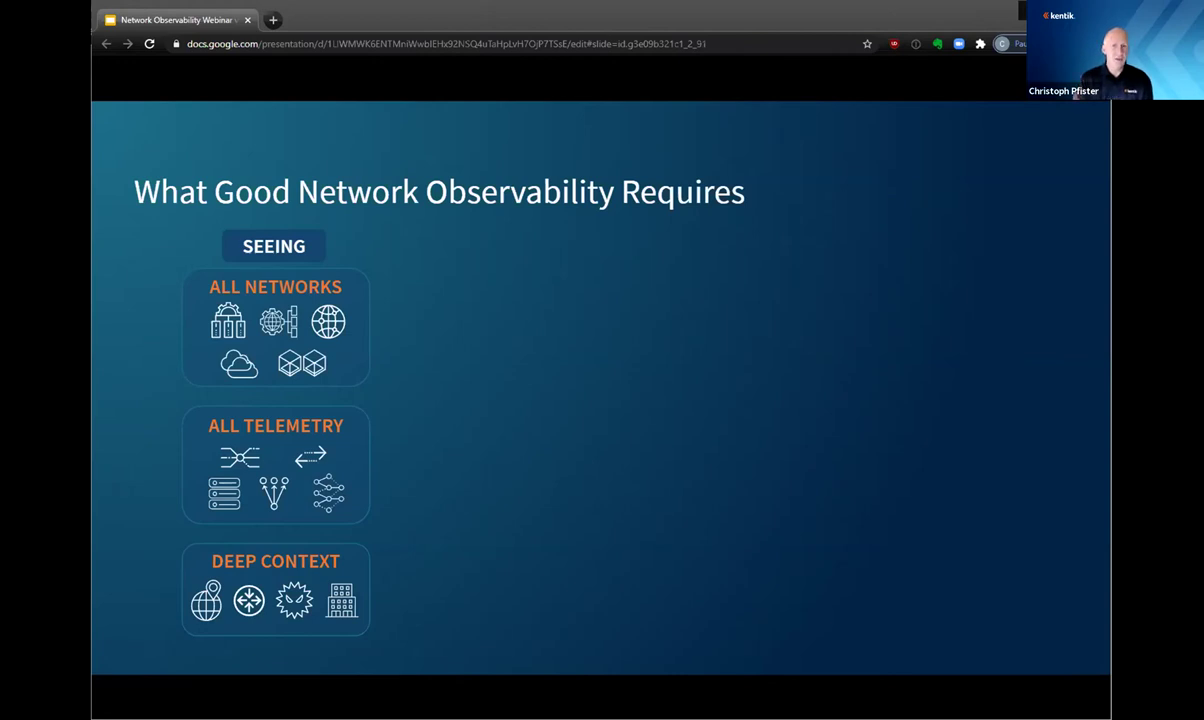
pyautogui.press('Right')
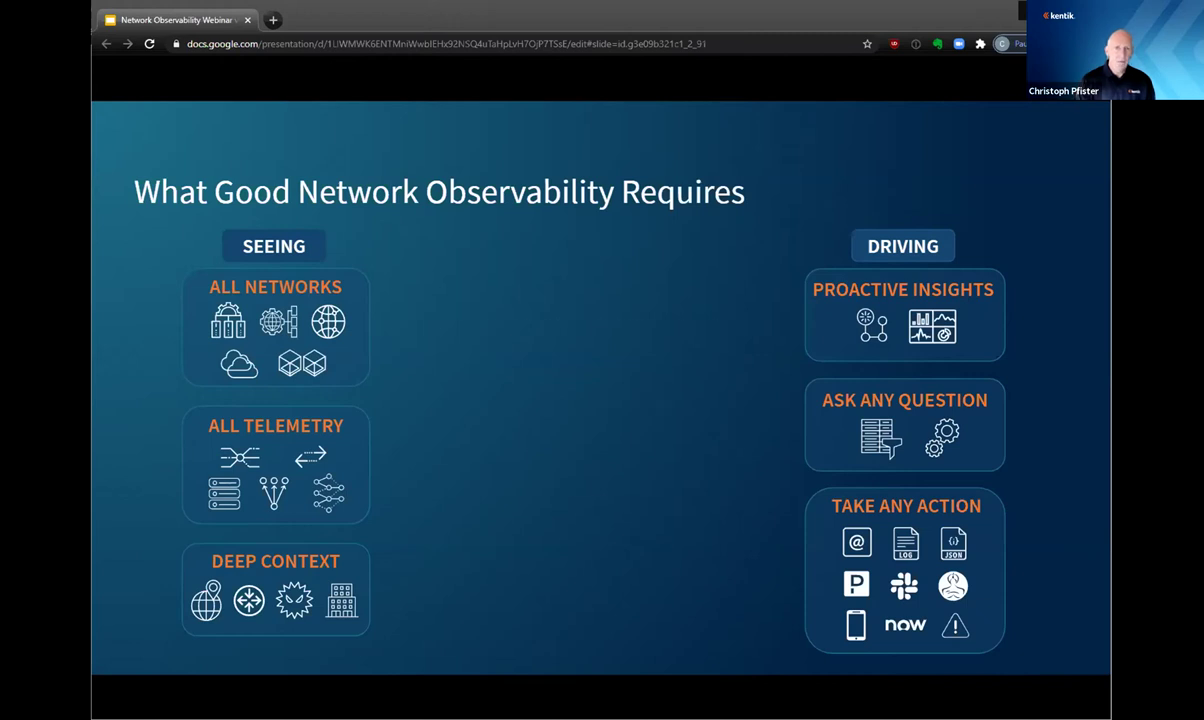
# Step: Show the central Network Observability Cloud build, then move to the Kentik Network Observability Cloud slide
pyautogui.press('Right')
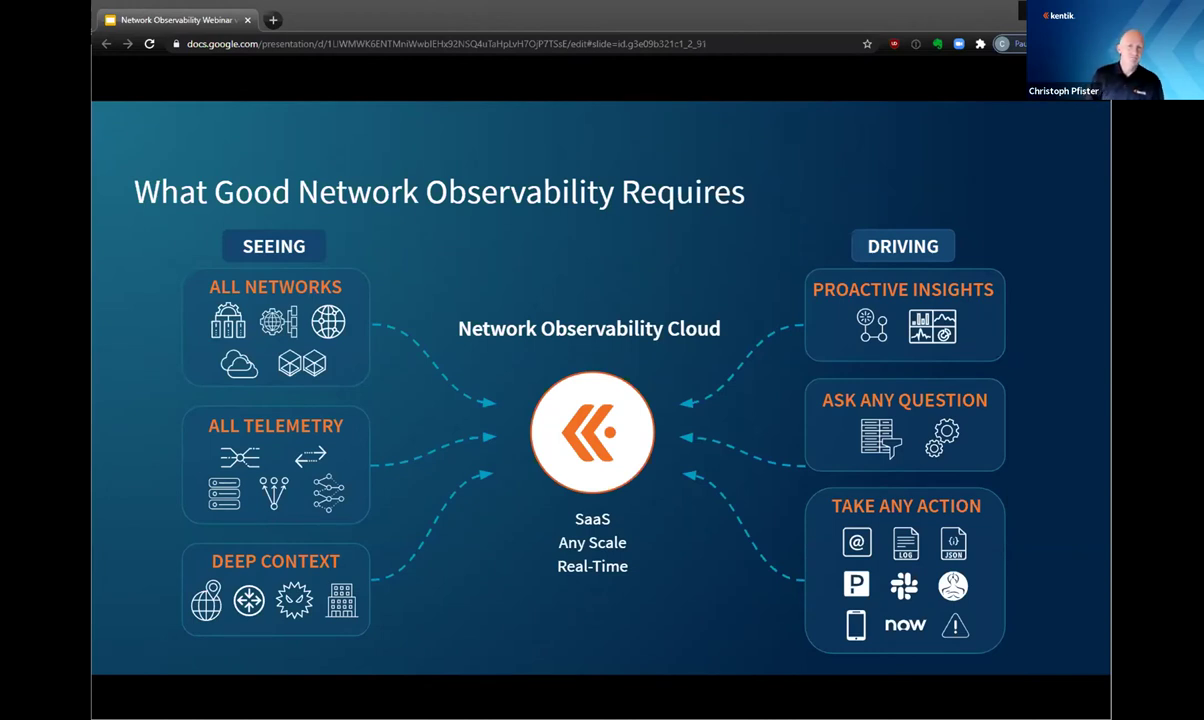
pyautogui.press('Right')
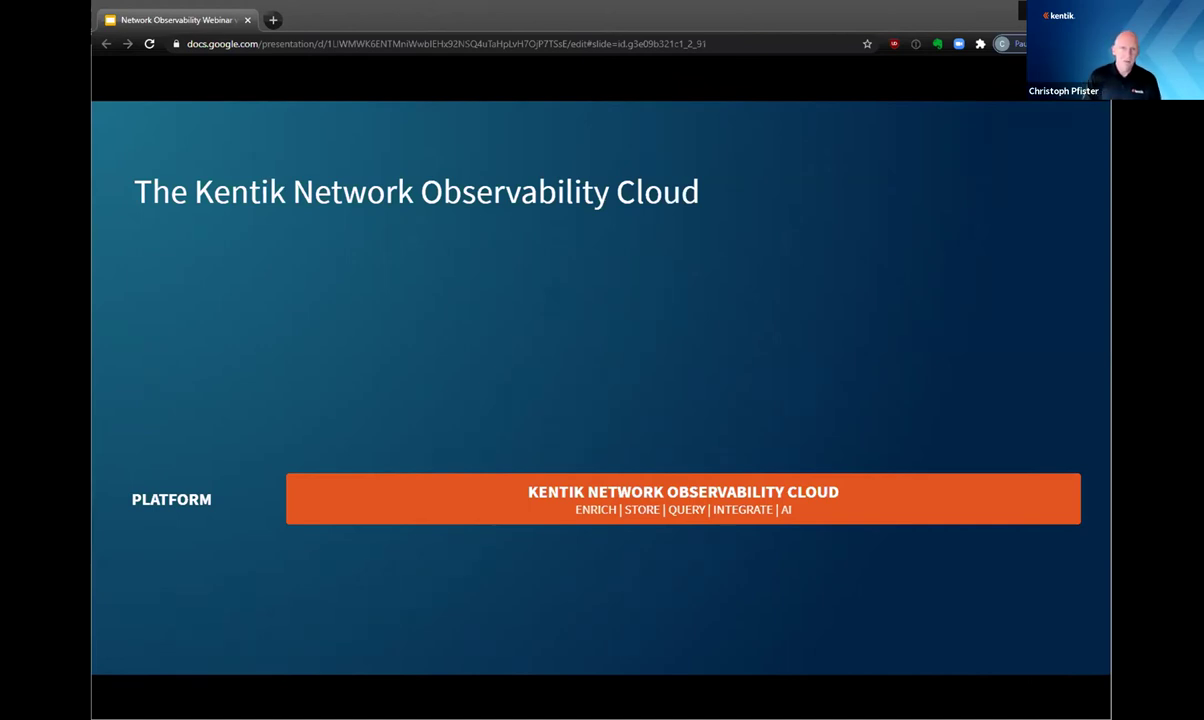
# Step: Reveal the five-item Telemetry & Data Pipeline row beneath the orange PLATFORM bar
pyautogui.press('Right')
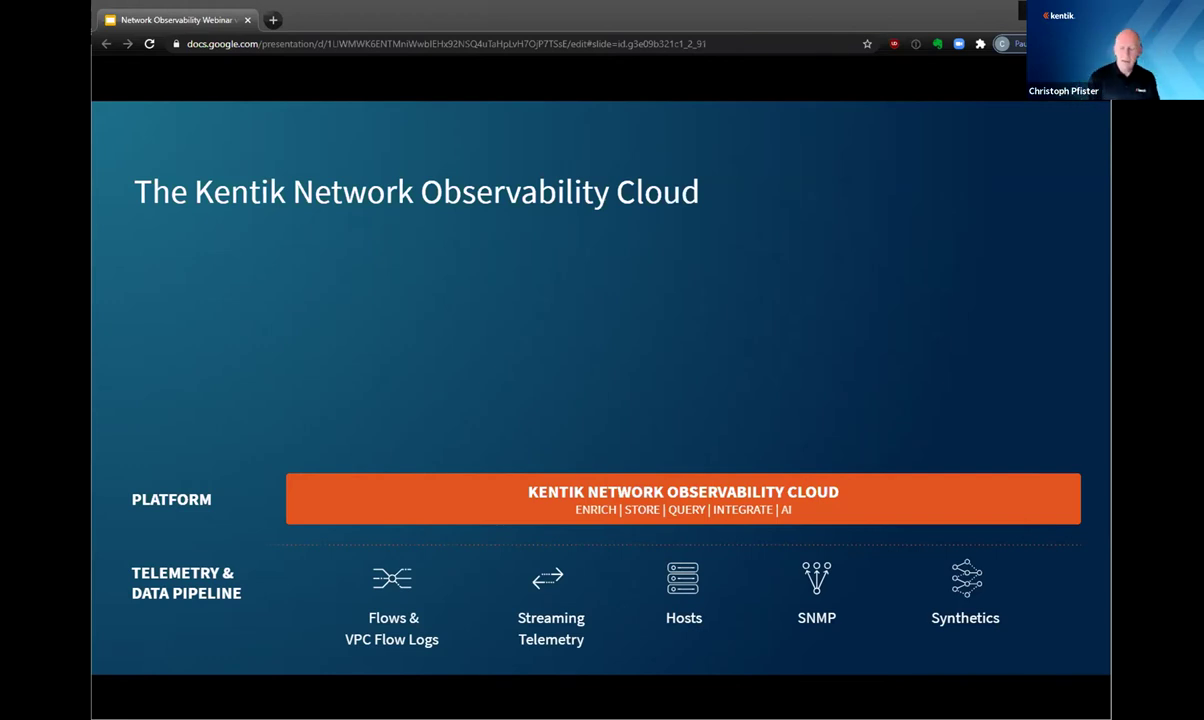
# Step: Build in the six-item PRODUCTS row and CORE use cases: Troubleshoot, Plan Capacity, Manage WAN/SD-WAN
pyautogui.press('Right')
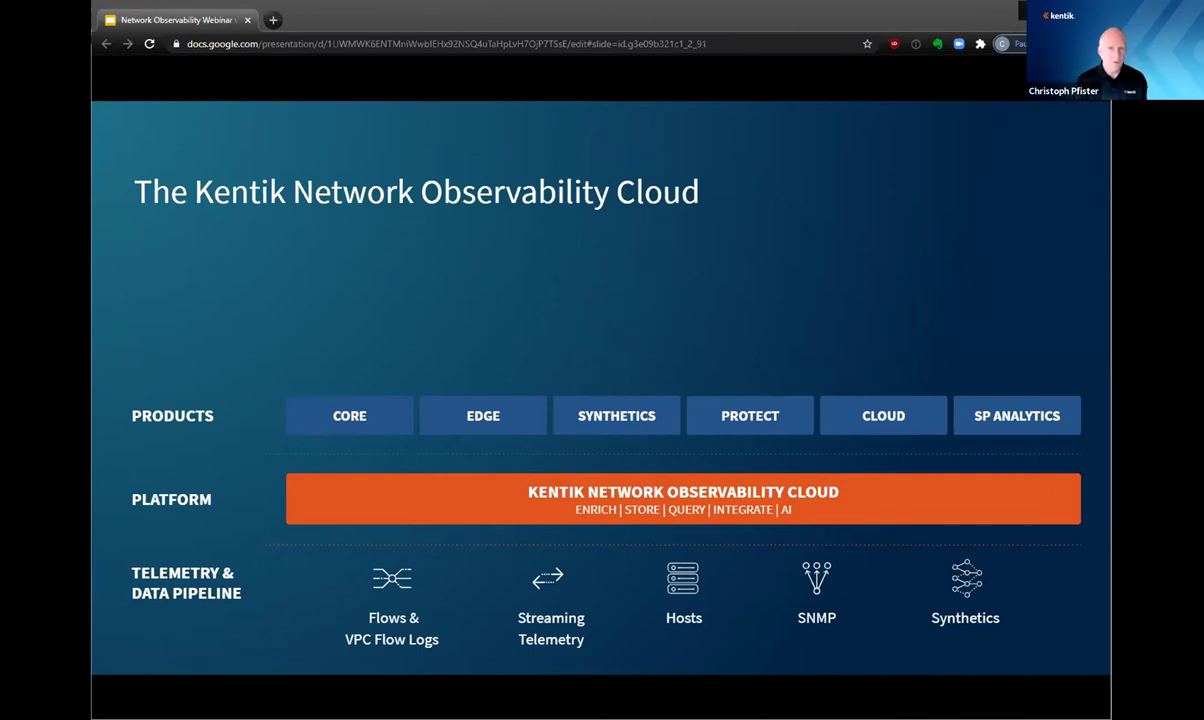
pyautogui.press('Right')
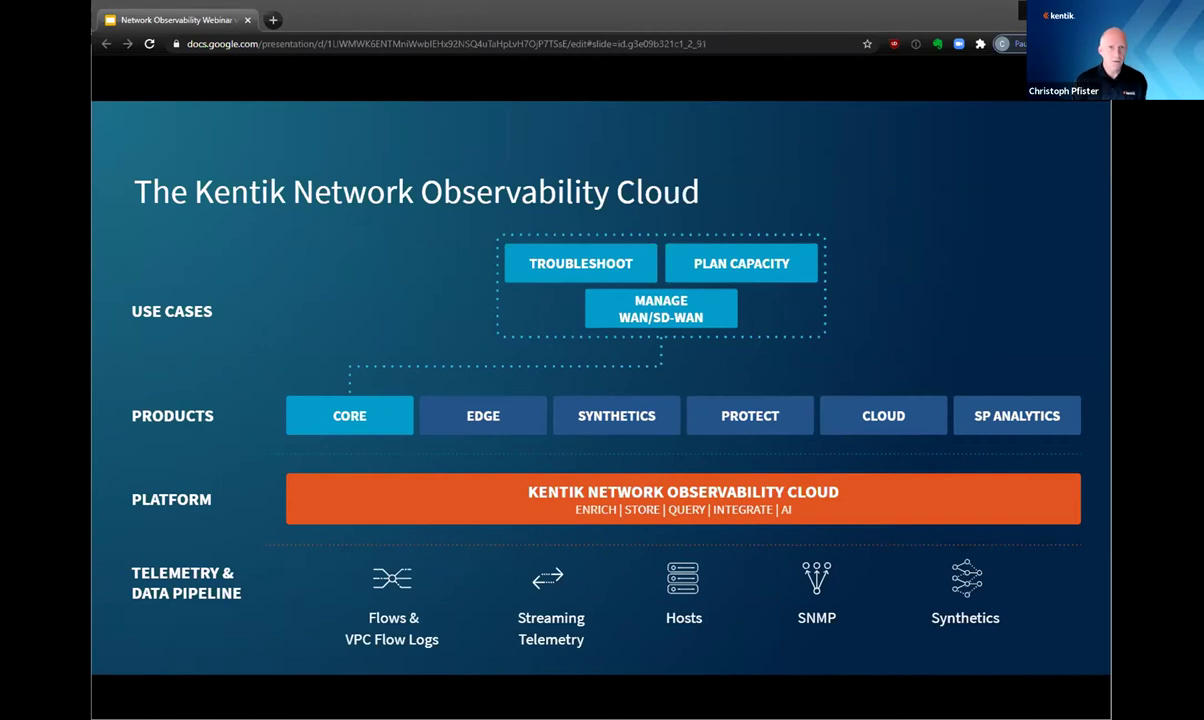
# Step: Step the overview slide's use-case highlight from CORE to SYNTHETICS, then to CLOUD
pyautogui.press('Right')
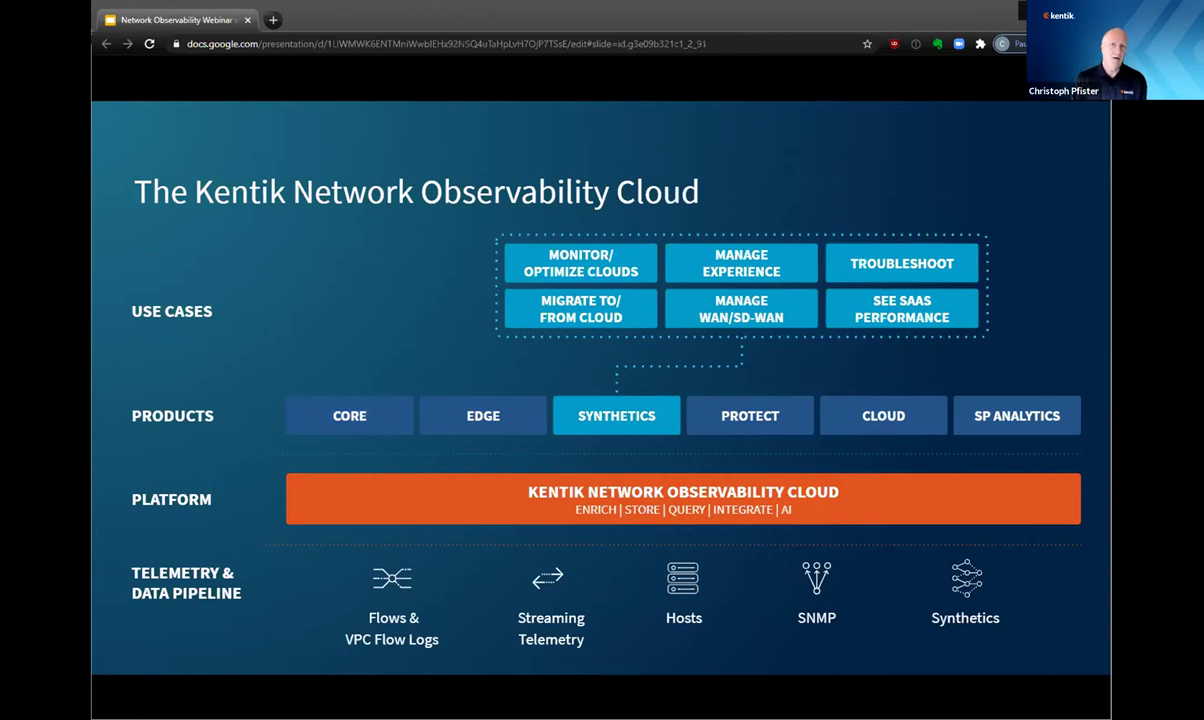
pyautogui.press('Right')
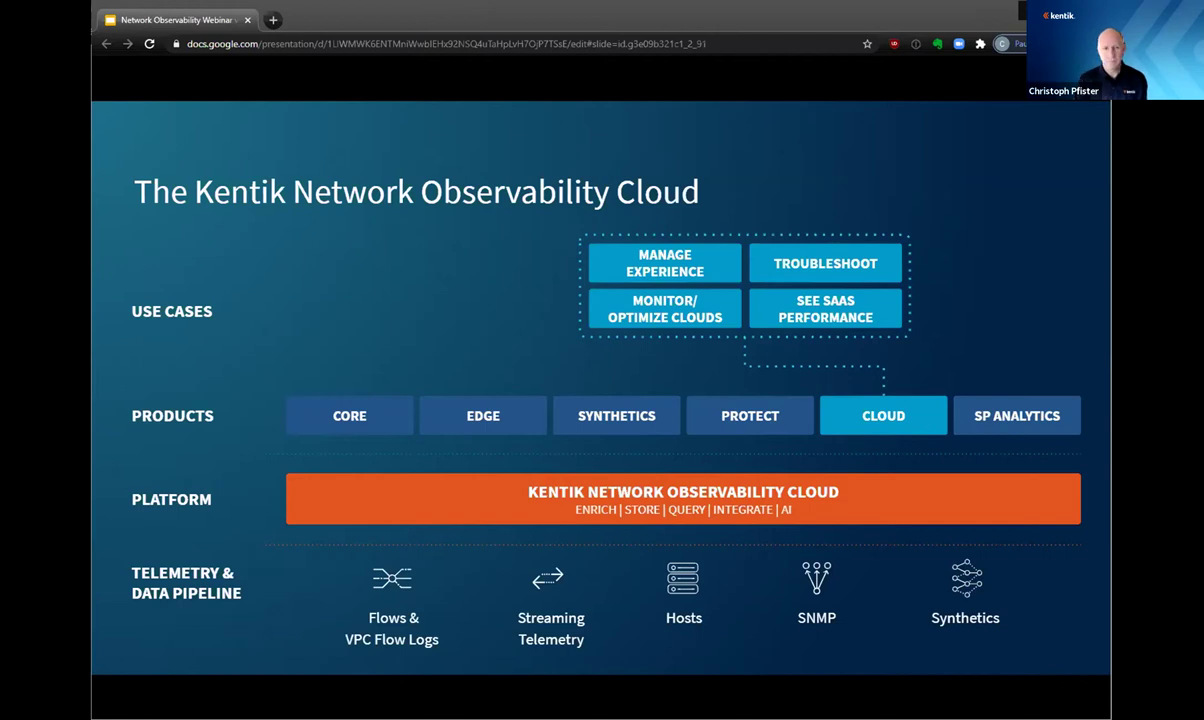
# Step: Reveal all ten use-case boxes, including Secure Network, Manage Edge and Stop DDoS
pyautogui.press('Right')
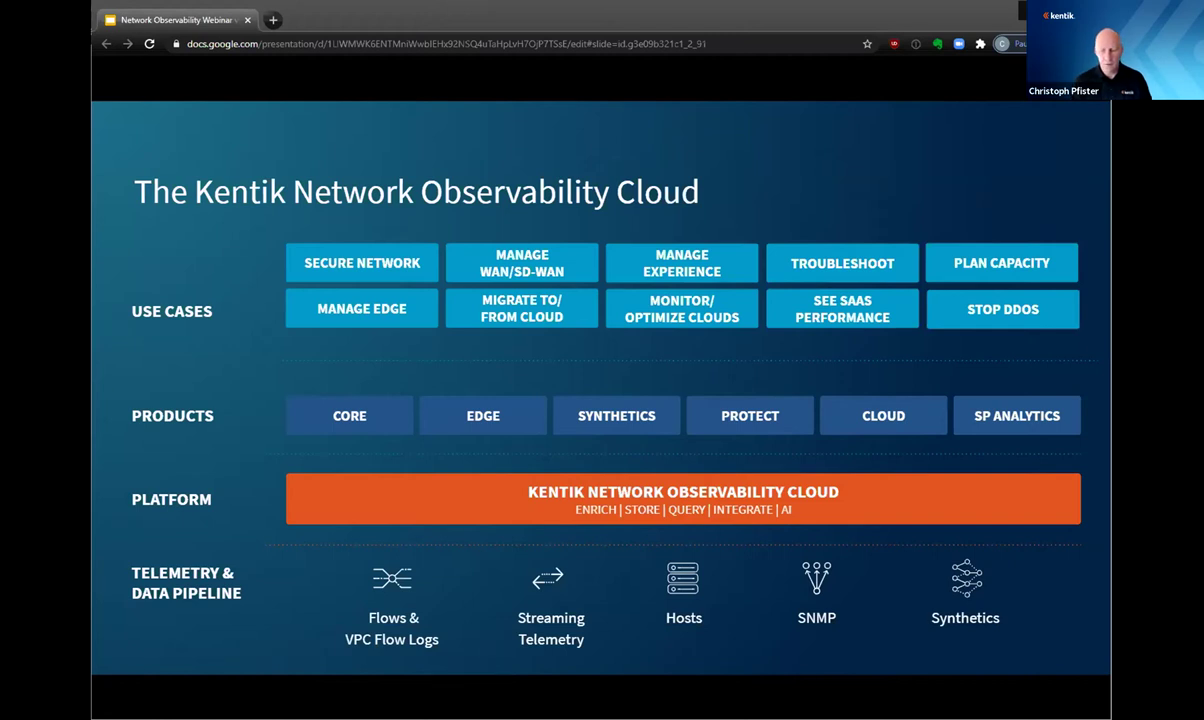
# Step: Advance to the DEMOS slide on autonomous testing and troubleshooting an AWS outage
pyautogui.press('Right')
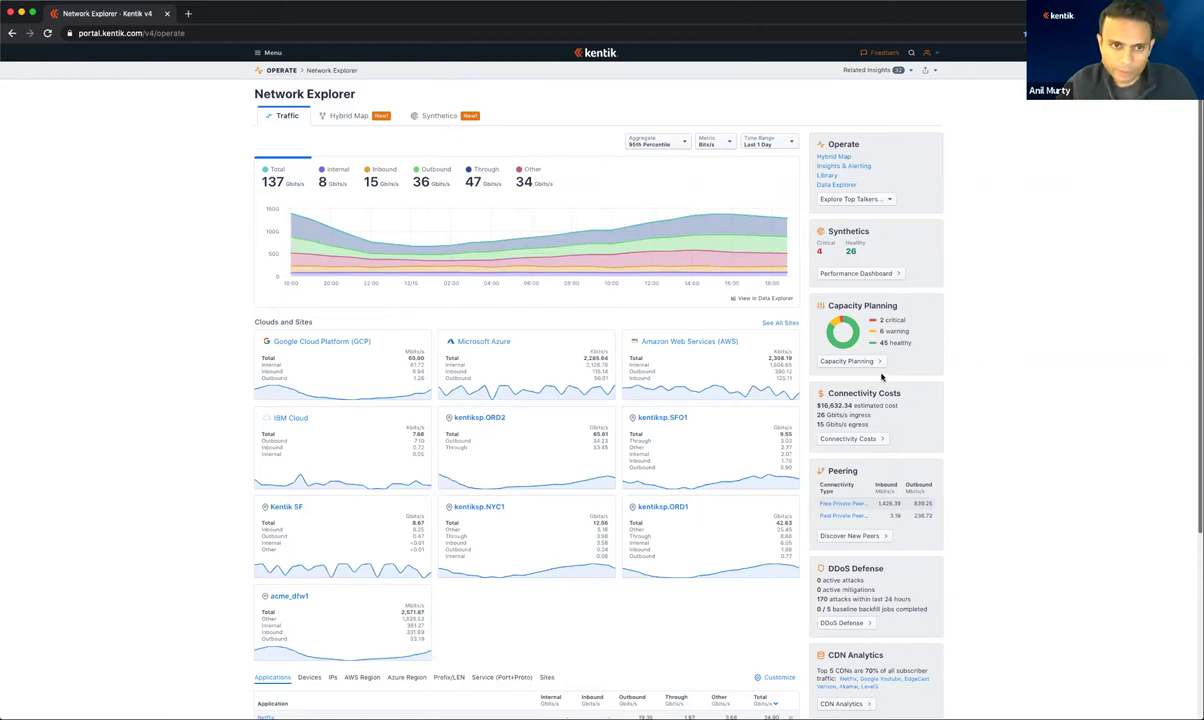
# Step: Adjust browser zoom on Network Explorer and open the Menu listing Operate, Synthetics, Protect and Edge
pyautogui.press('super+equal')
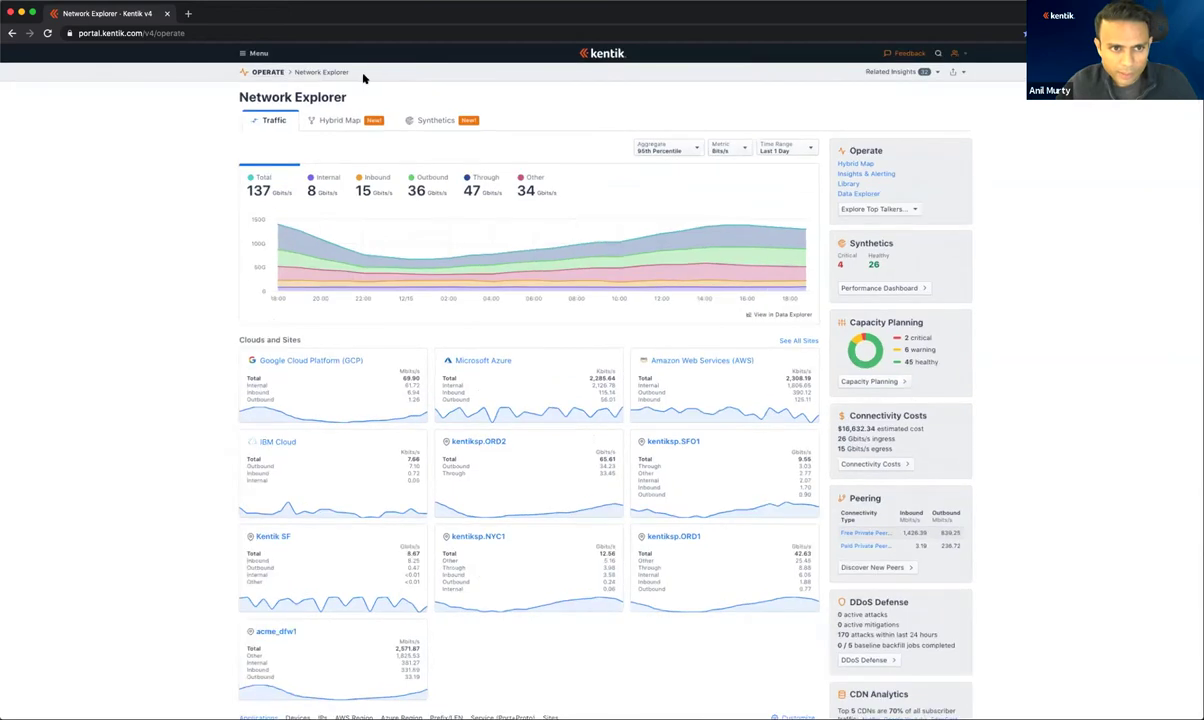
pyautogui.press('super+minus')
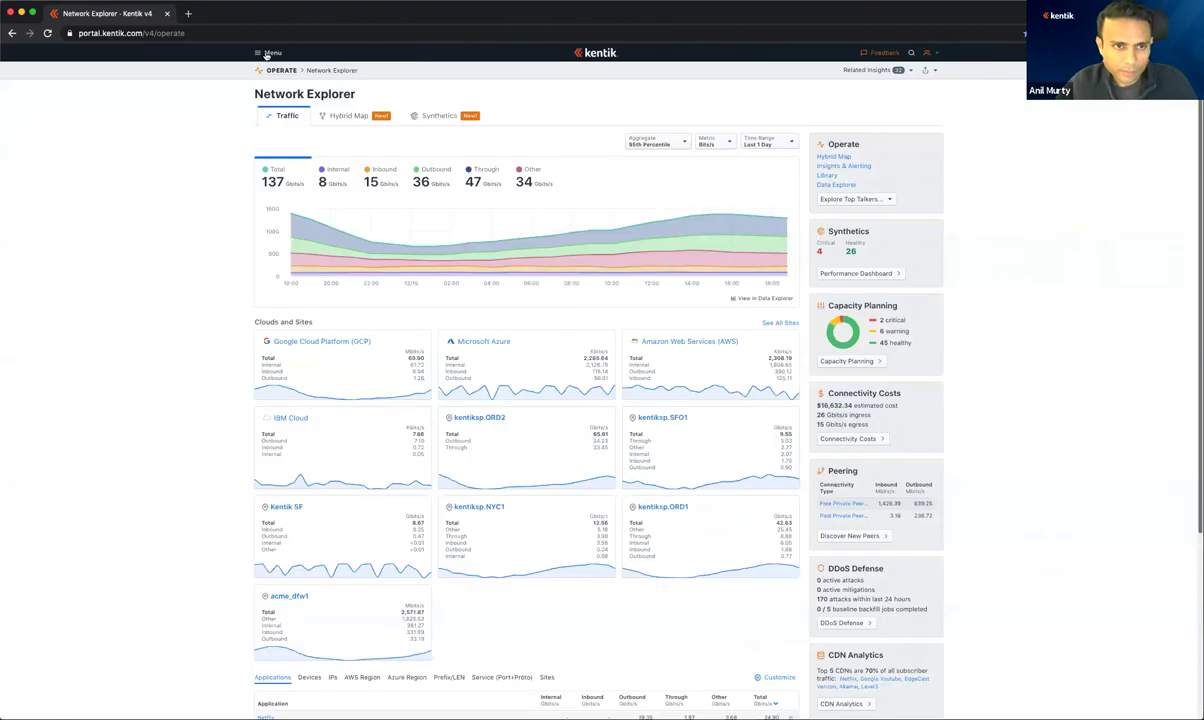
pyautogui.click(268, 52)
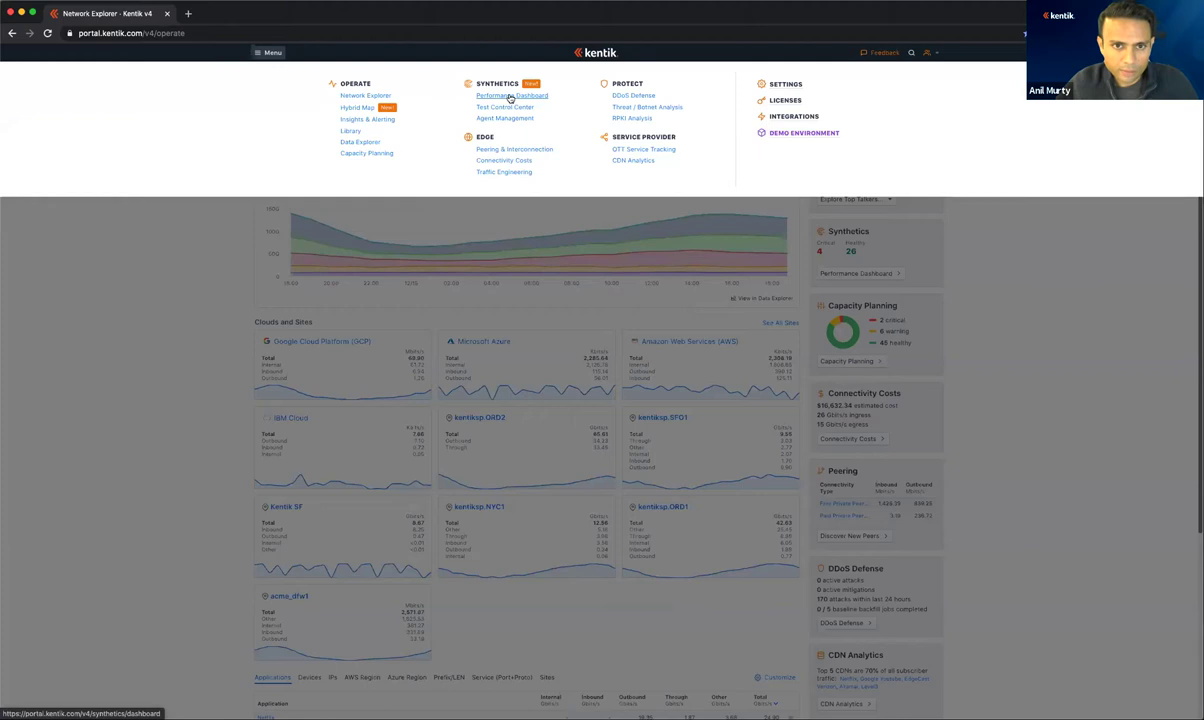
# Step: Open the Synthetics Performance Dashboard and scroll its Incident Log of 4 critical and 4 warning tests
pyautogui.click(511, 96)
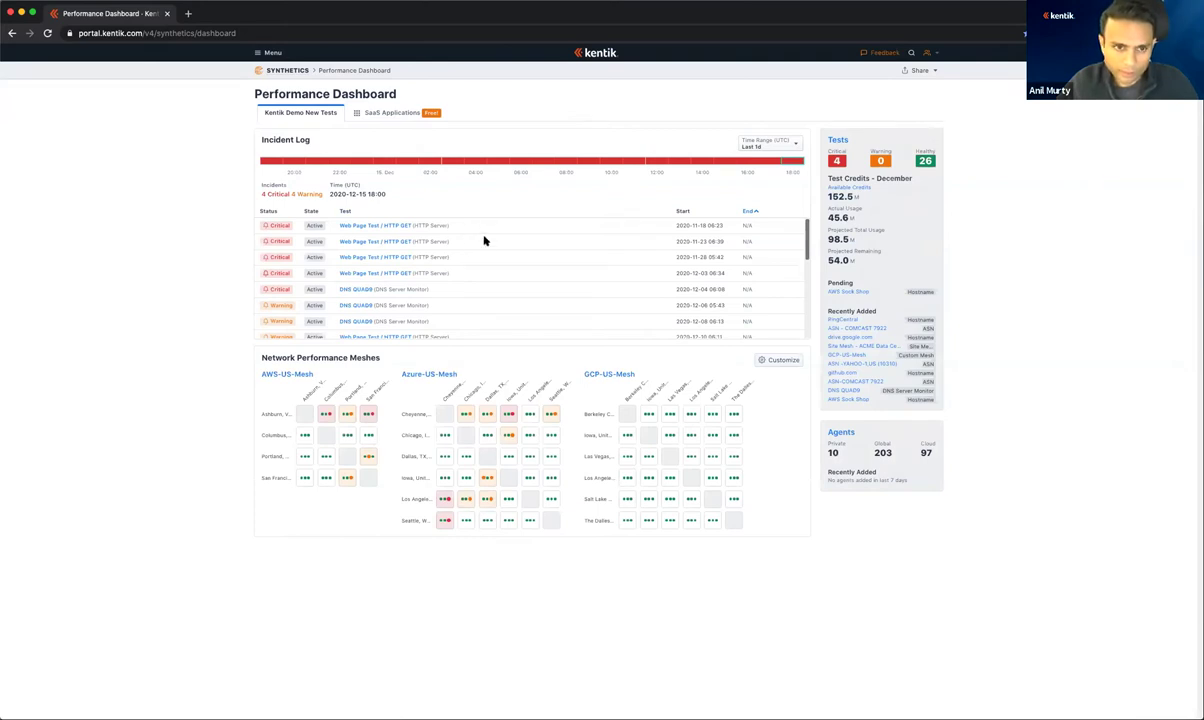
pyautogui.scroll(-1, 484, 252)
pyautogui.scroll(-5, 484, 252)
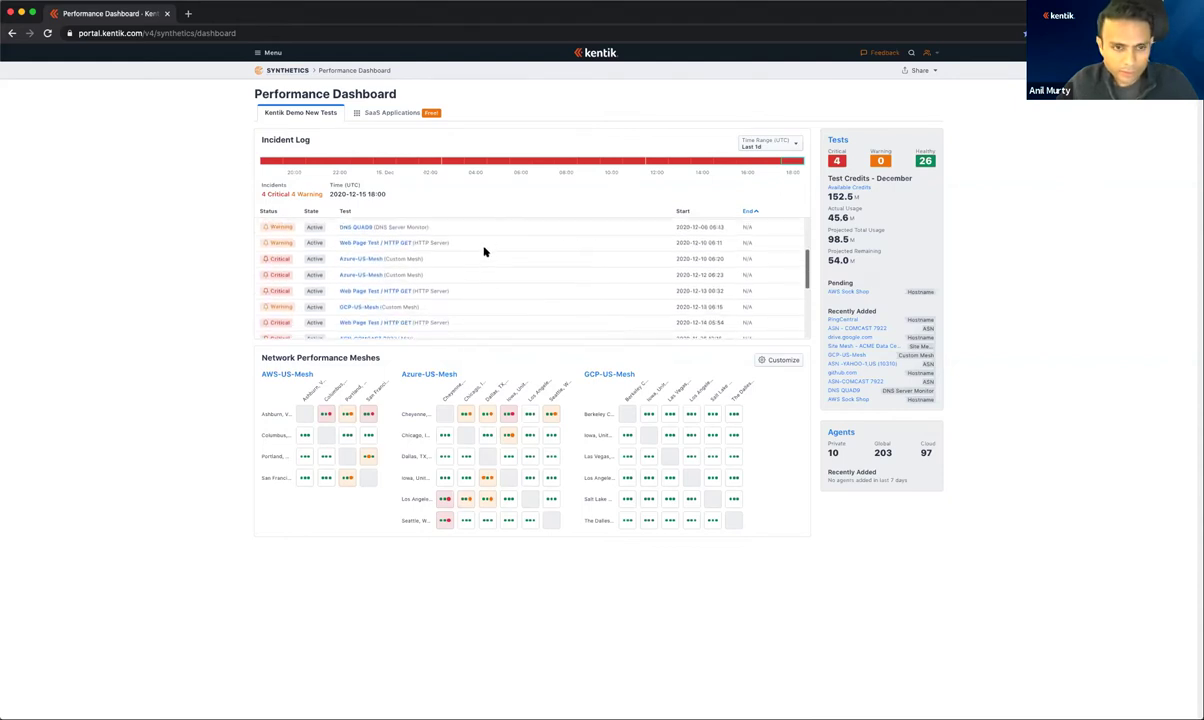
pyautogui.scroll(-4, 484, 252)
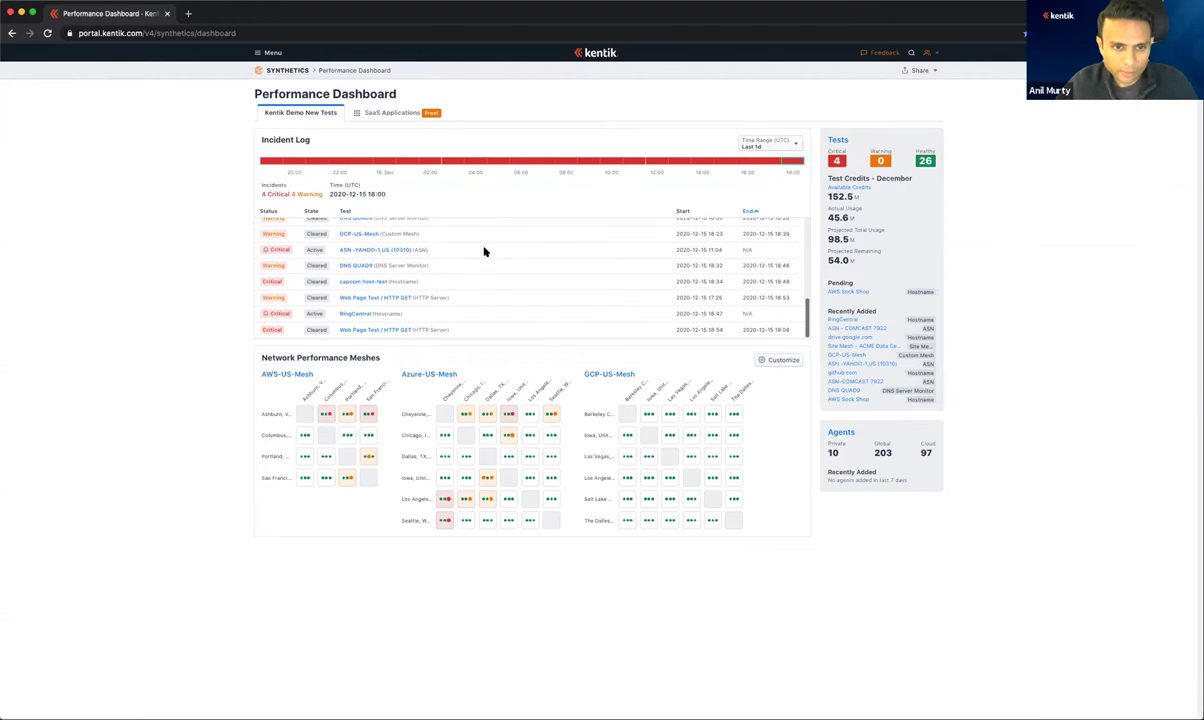
pyautogui.scroll(10, 484, 252)
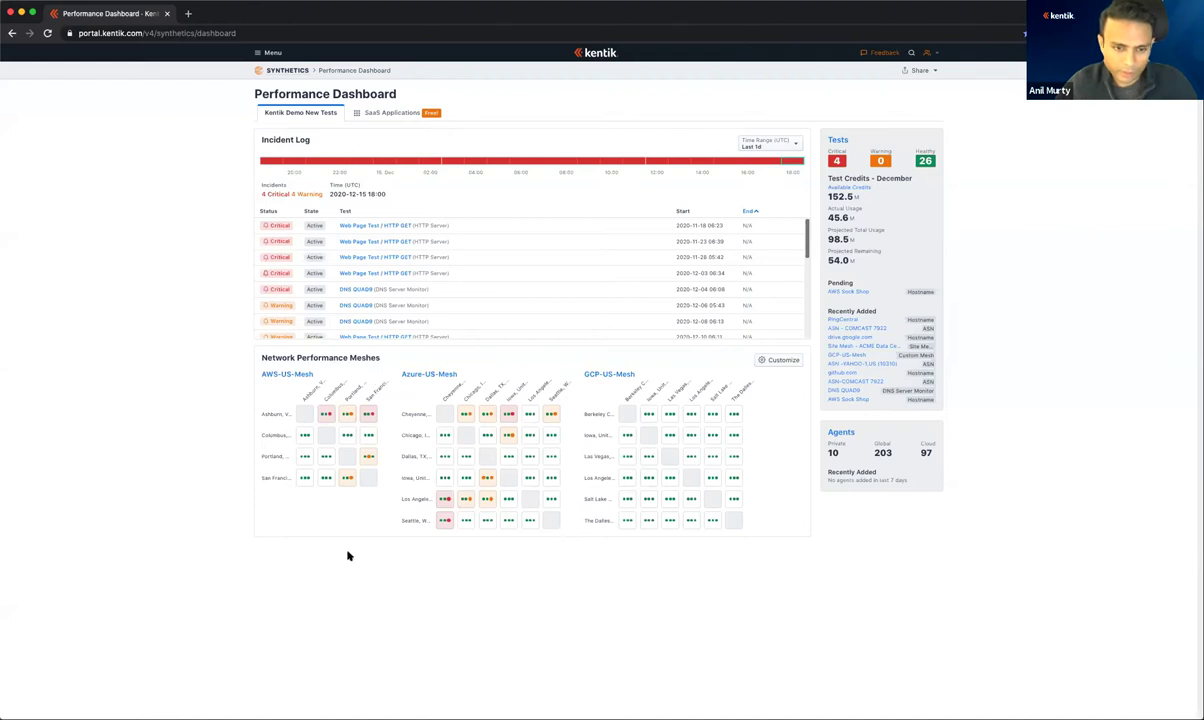
pyautogui.moveTo(506, 413)
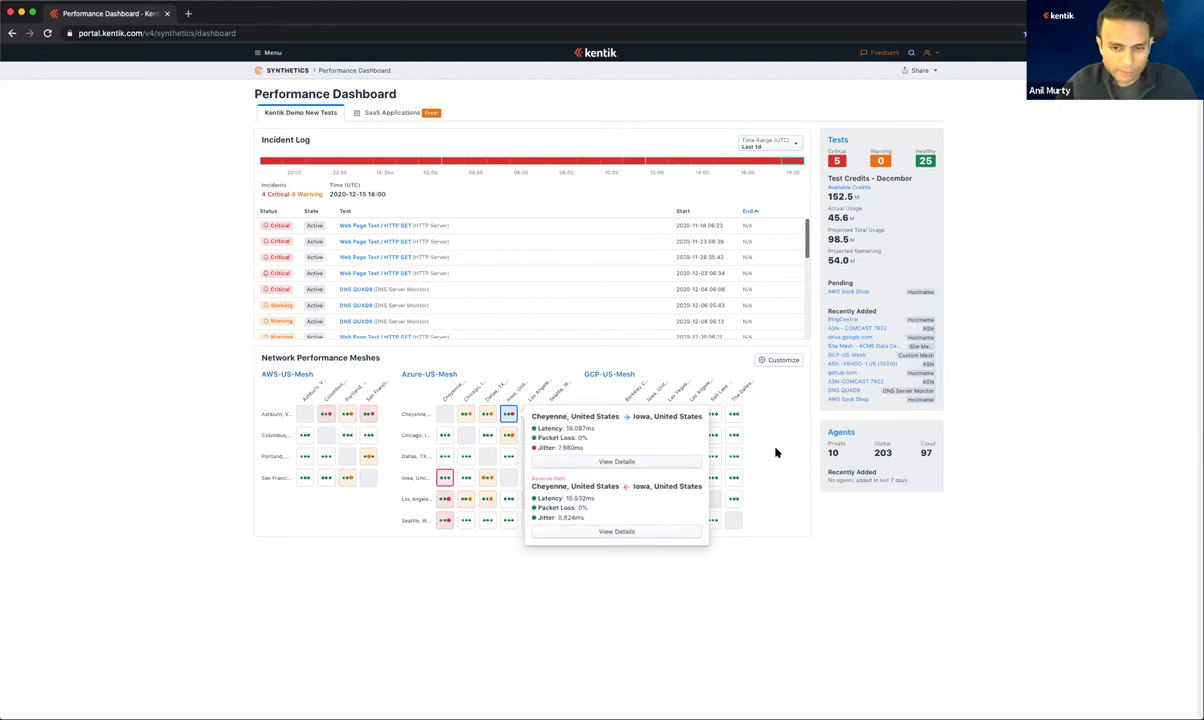
pyautogui.moveTo(735, 414)
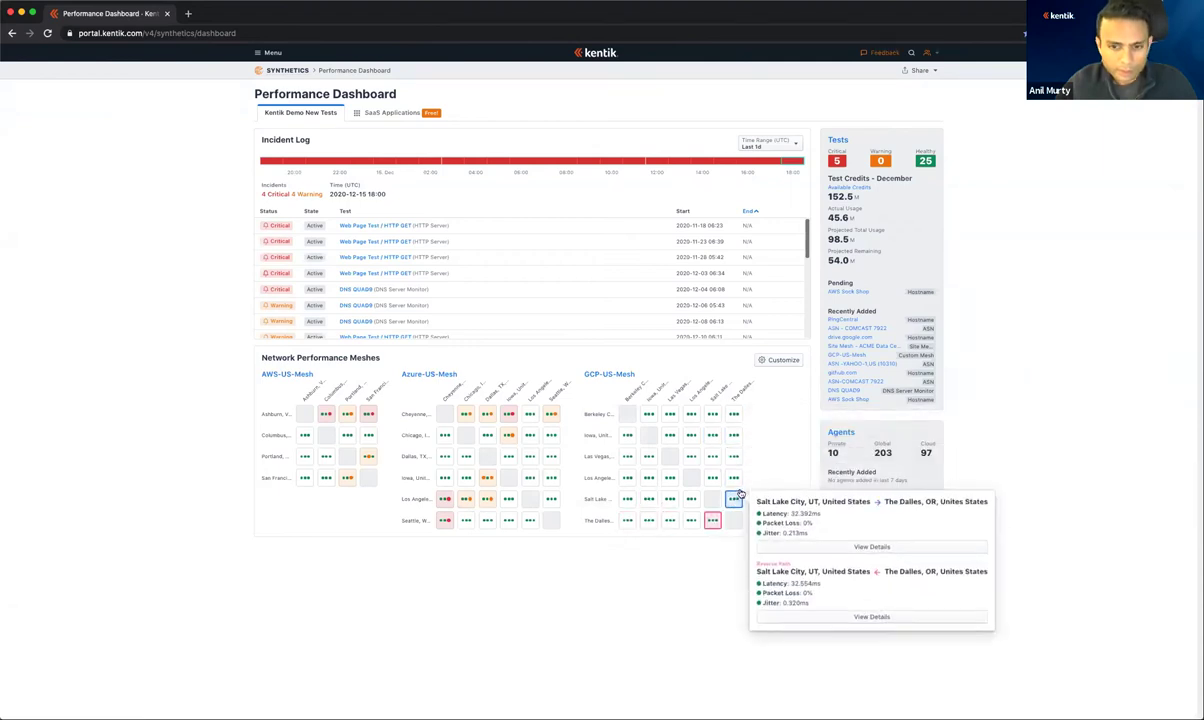
# Step: Go to Test Control Center from the Menu, add a test and choose Custom Mesh
pyautogui.click(265, 52)
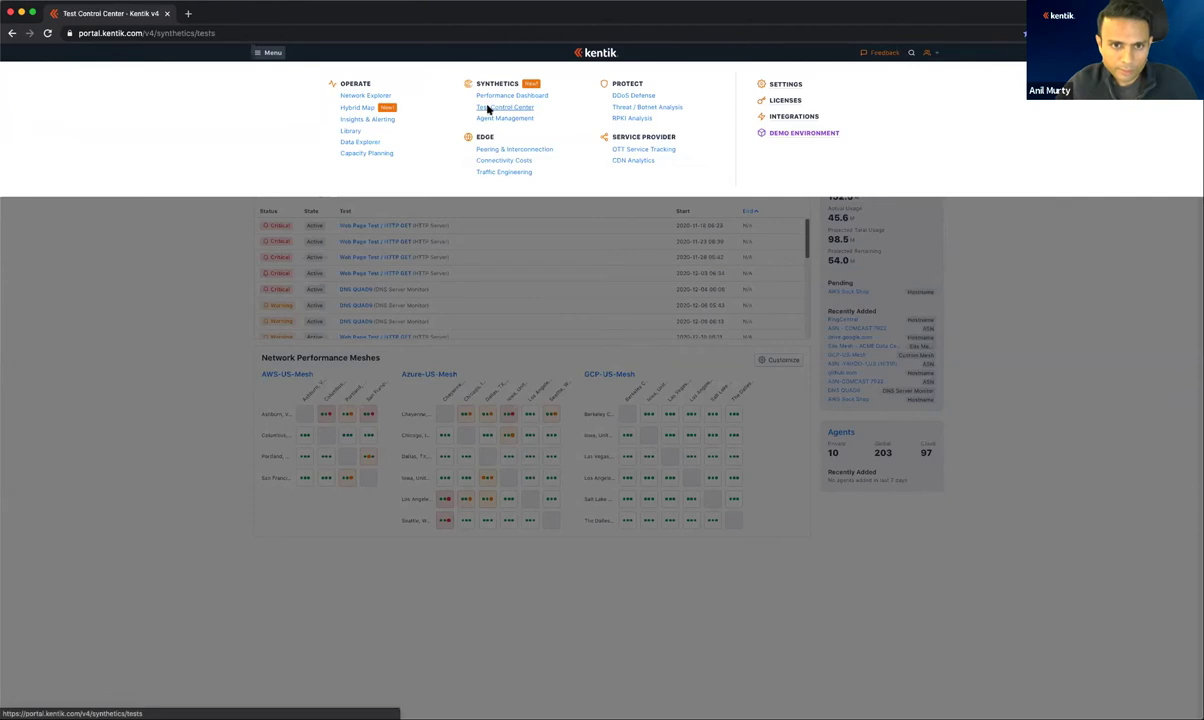
pyautogui.click(486, 108)
pyautogui.click(929, 94)
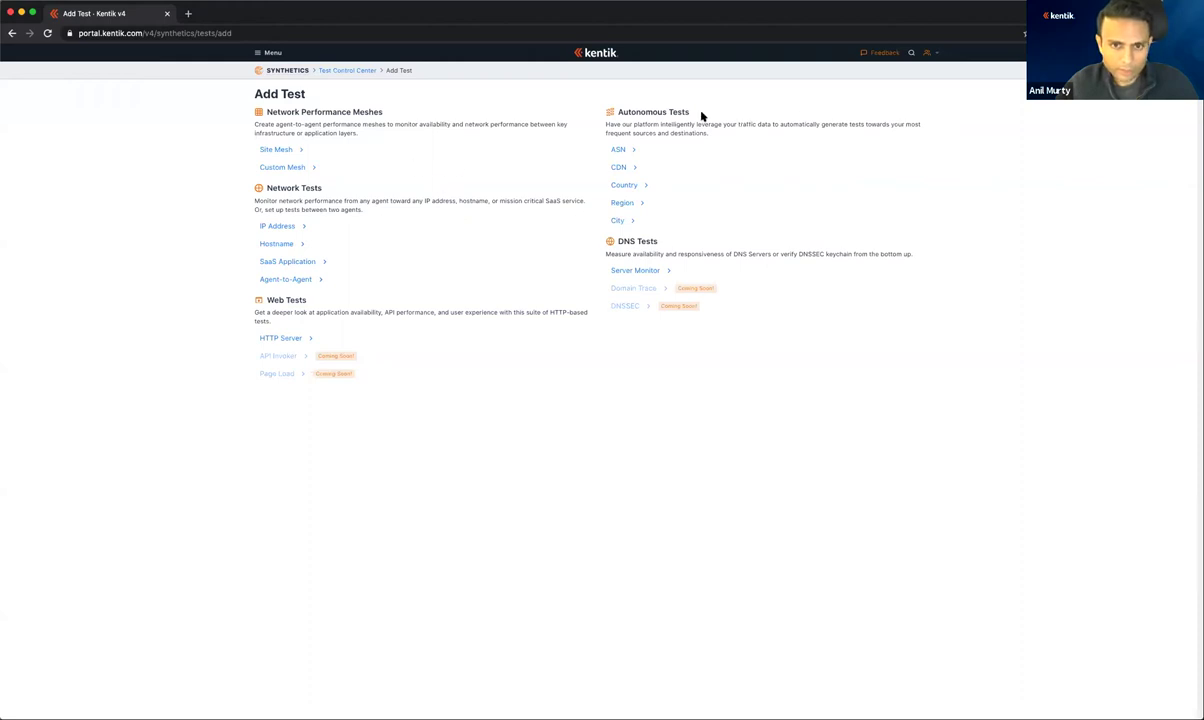
pyautogui.click(299, 169)
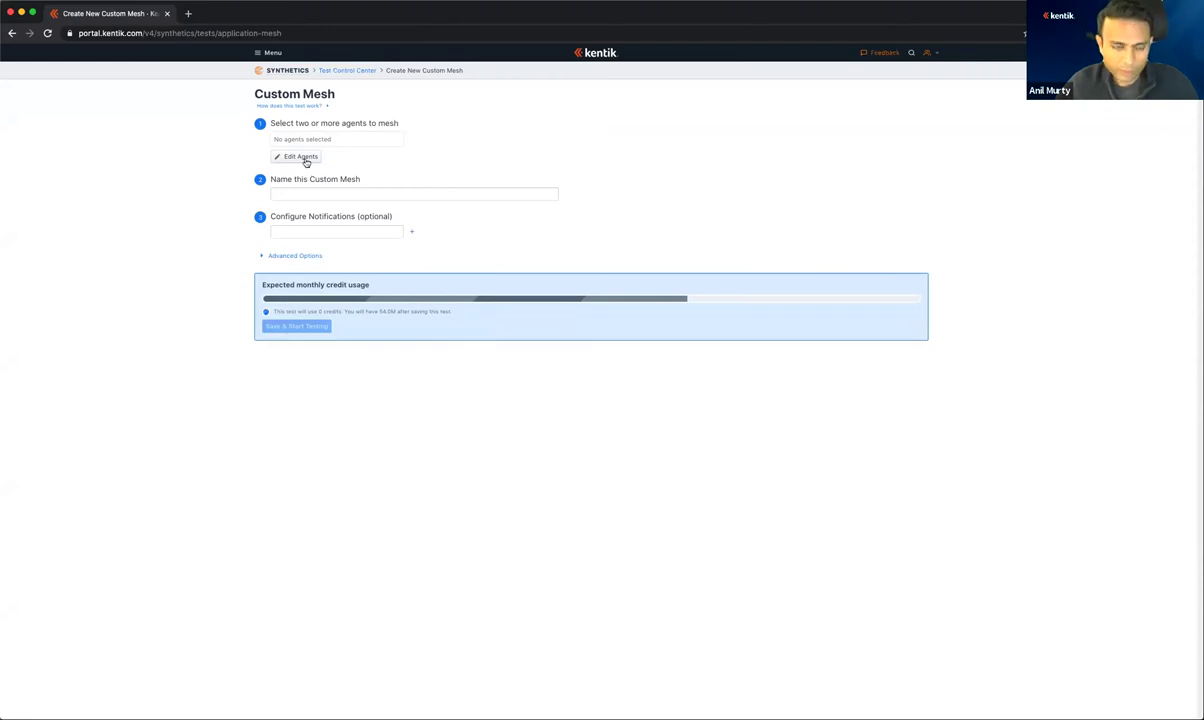
# Step: Open the Edit Agents list and browse the available agents
pyautogui.click(303, 158)
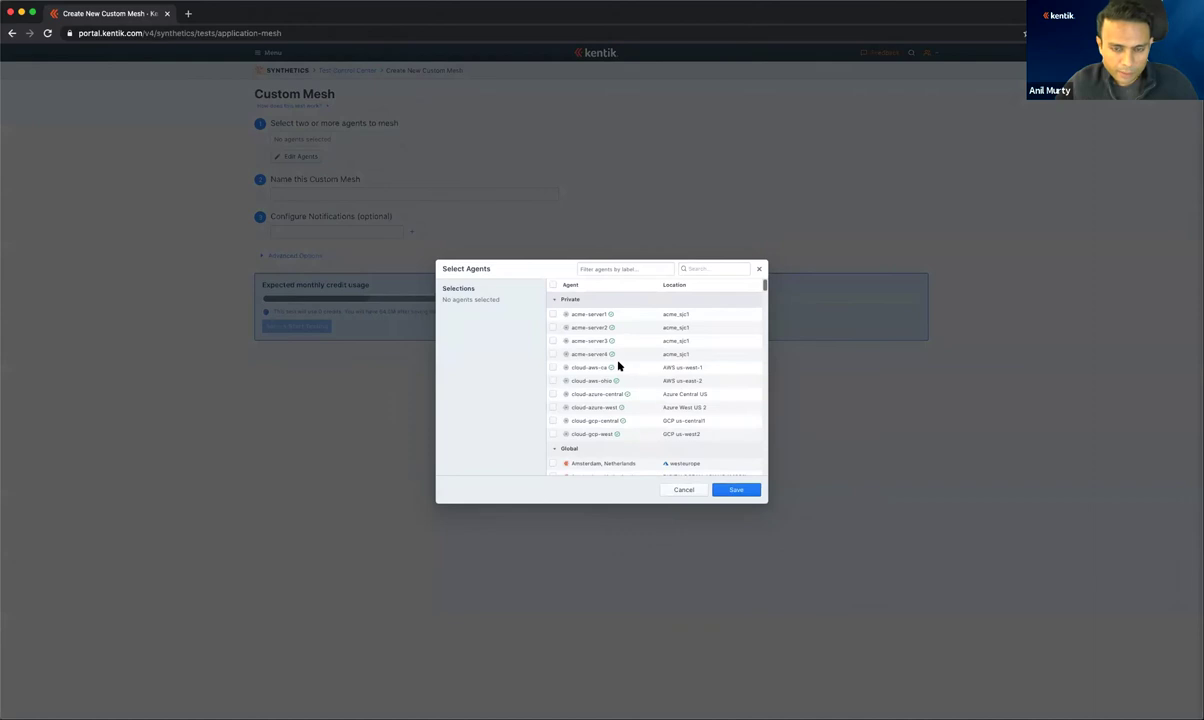
pyautogui.scroll(-5, 618, 365)
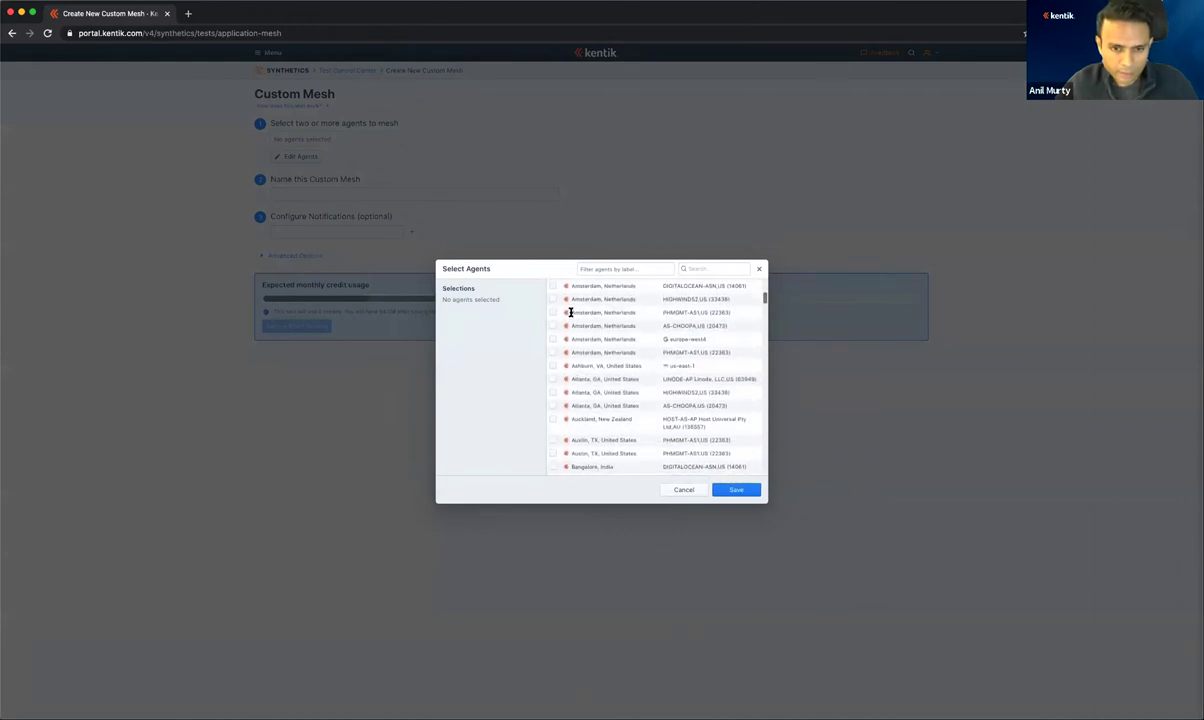
pyautogui.scroll(3, 570, 312)
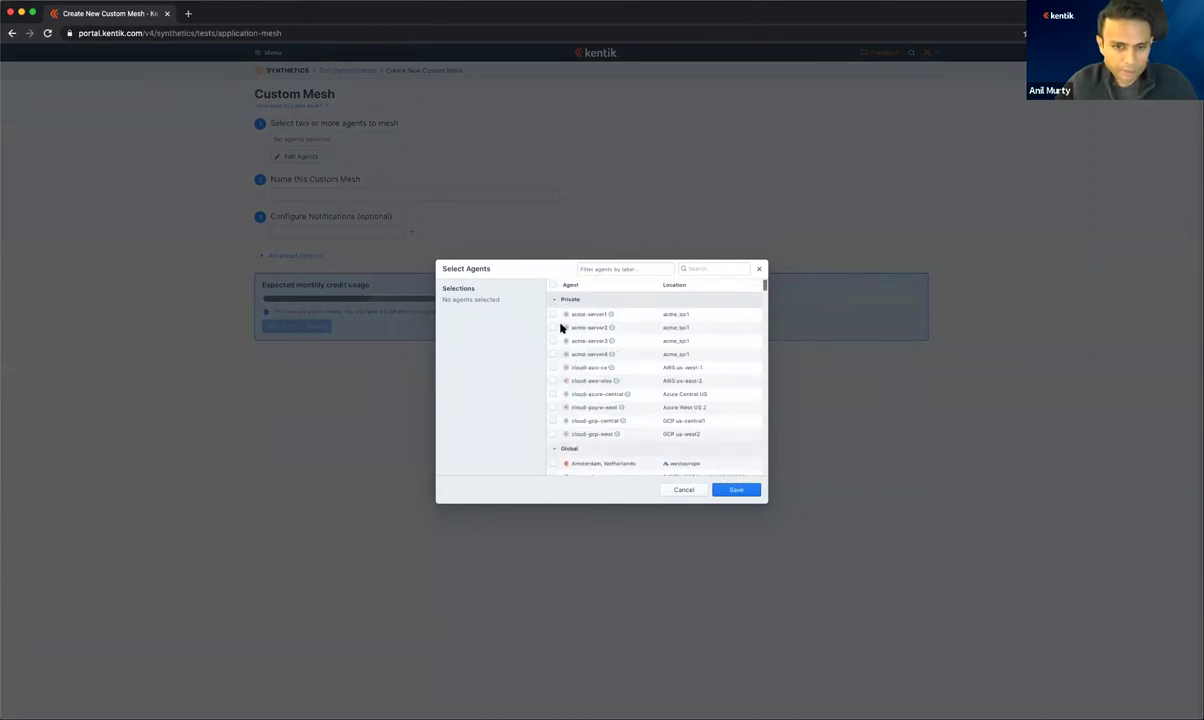
pyautogui.scroll(-5, 560, 335)
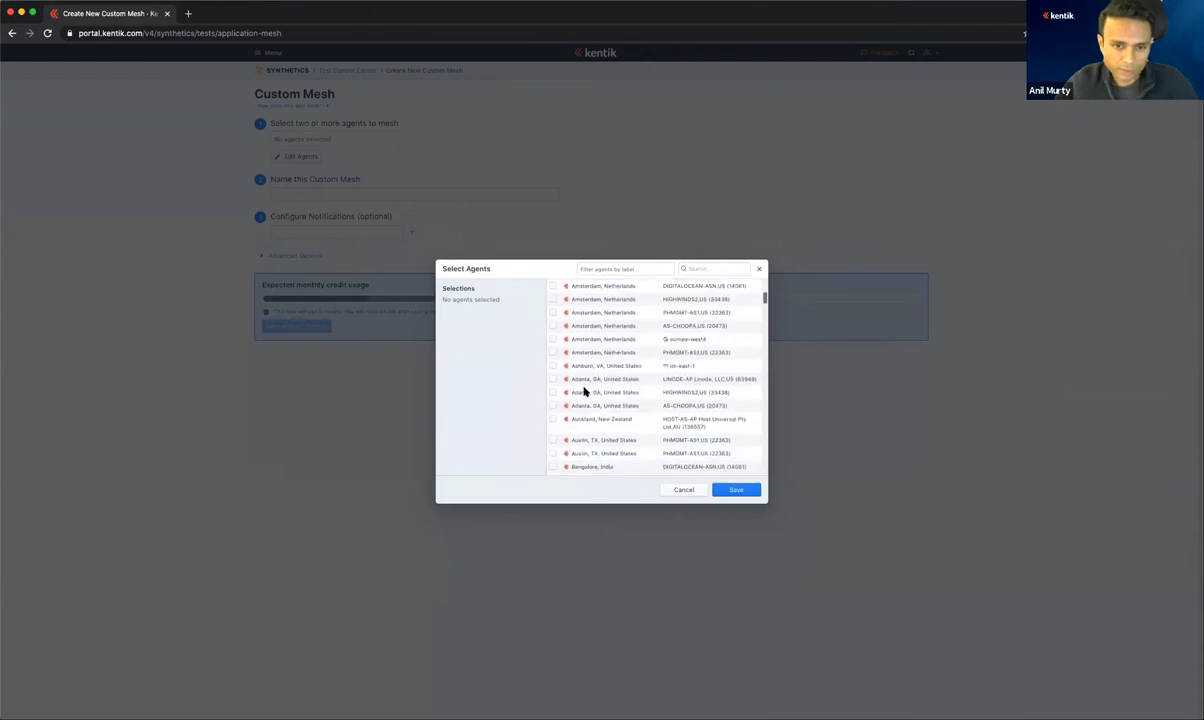
pyautogui.scroll(-4, 585, 390)
# Step: Save Busan, Beijing, Berkeley County and Brussels as the mesh agents and expand Advanced Options
pyautogui.click(552, 384)
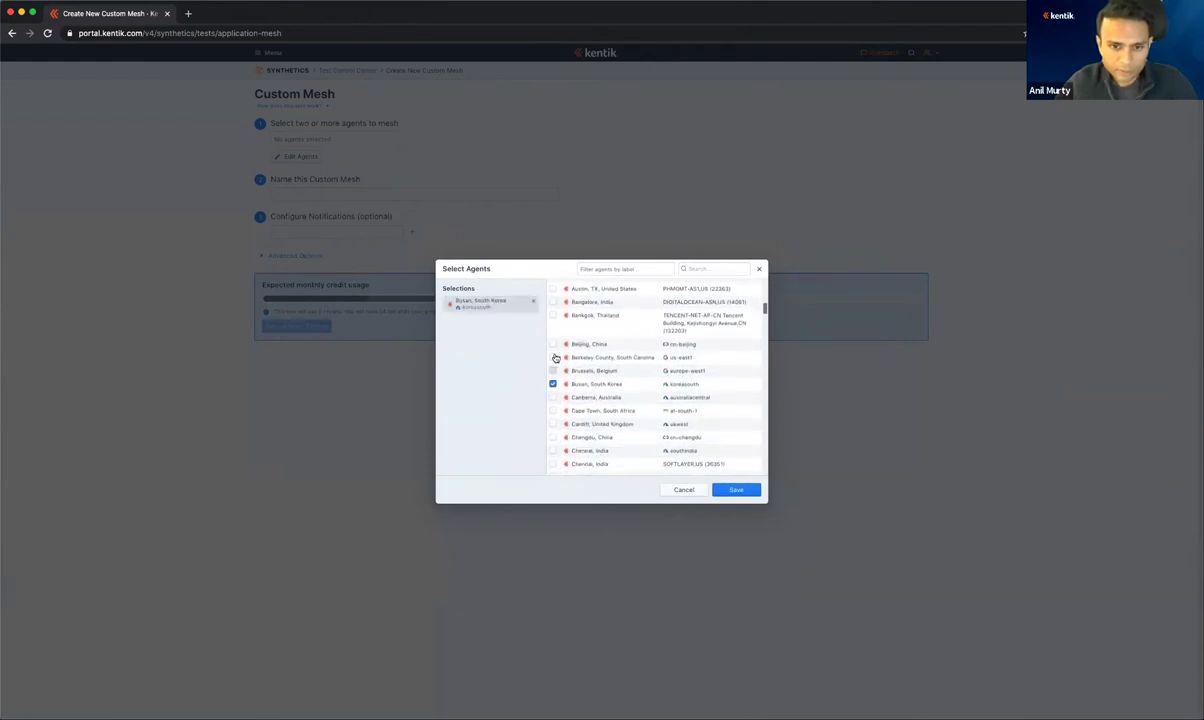
pyautogui.click(552, 357)
pyautogui.click(552, 370)
pyautogui.click(552, 344)
pyautogui.click(738, 490)
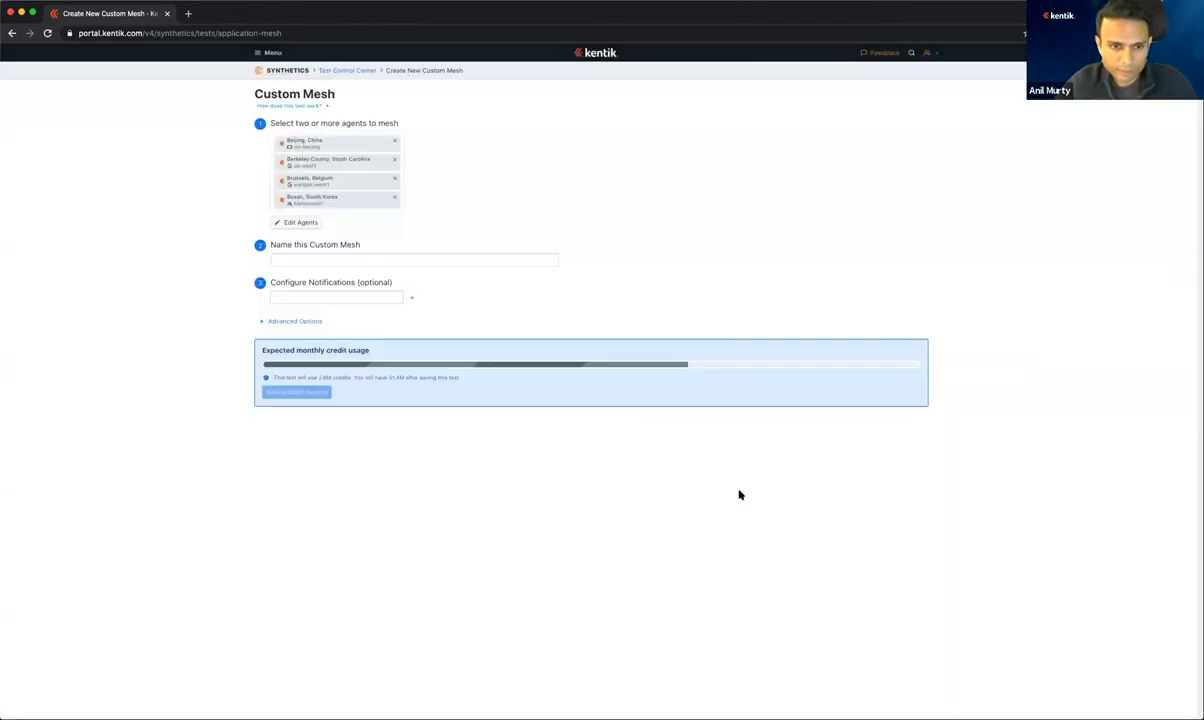
pyautogui.click(281, 322)
pyautogui.moveTo(318, 106)
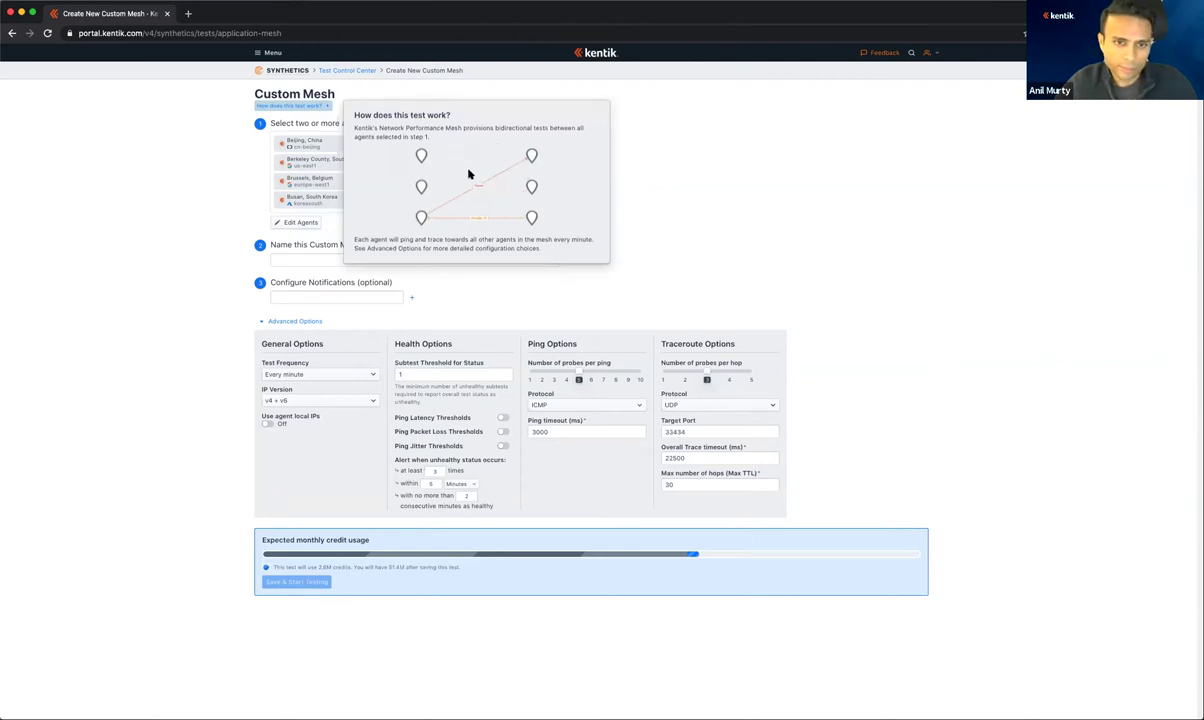
# Step: Dismiss the mesh test explanation and open the Test Frequency choices
pyautogui.click(760, 196)
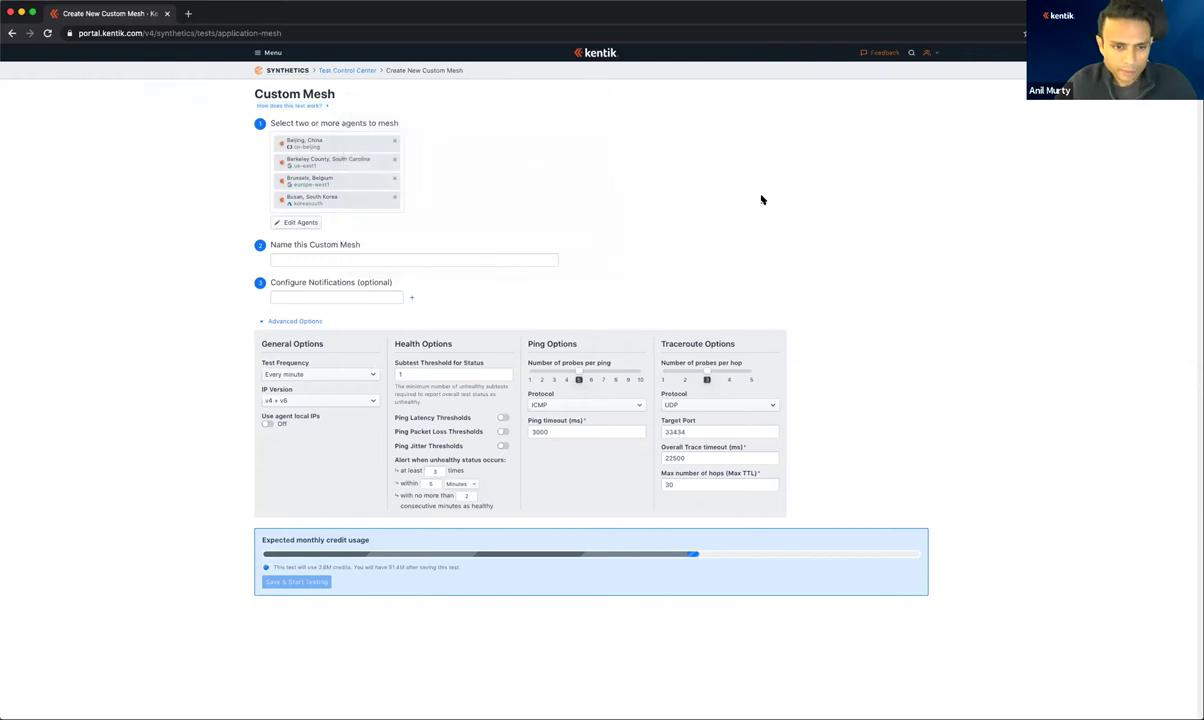
pyautogui.click(362, 376)
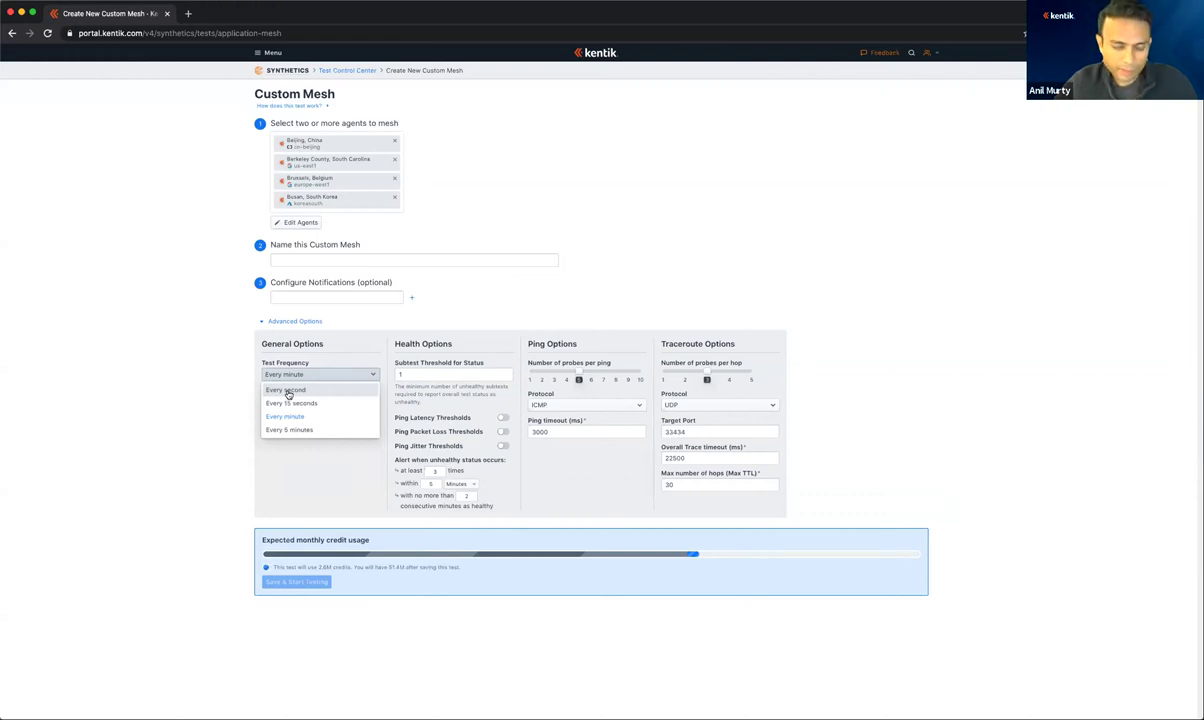
# Step: Keep Test Frequency at Every minute and go back to the Add Test page
pyautogui.click(679, 279)
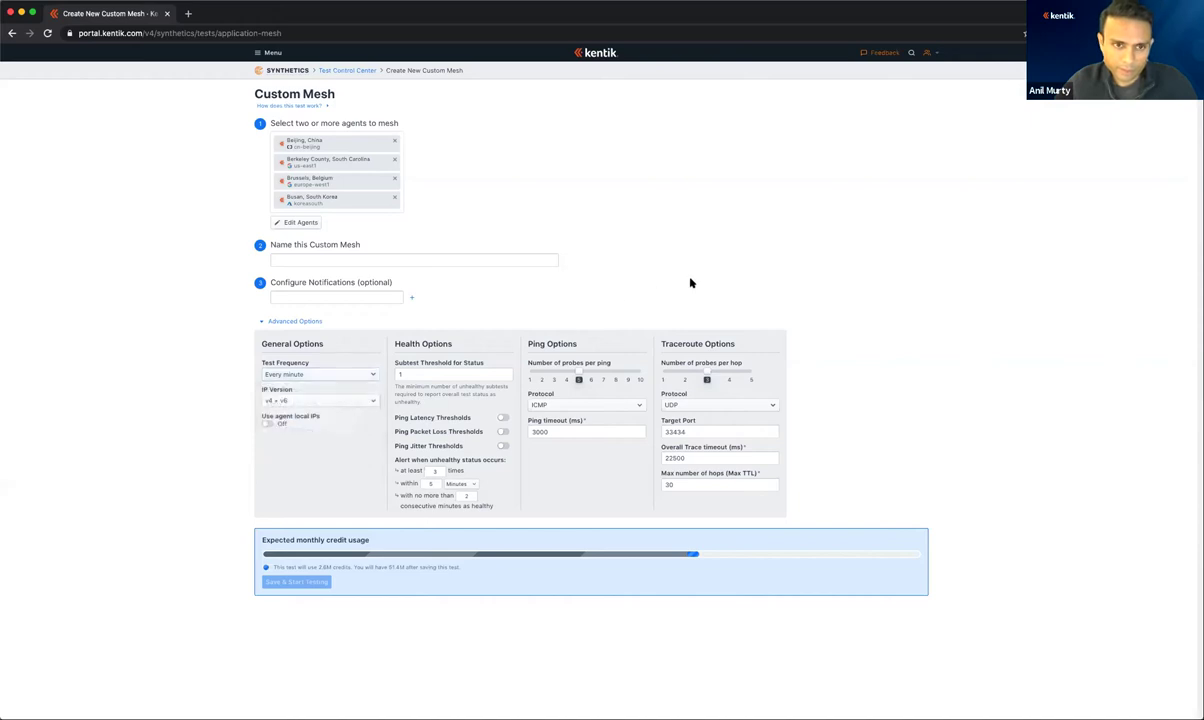
pyautogui.click(12, 34)
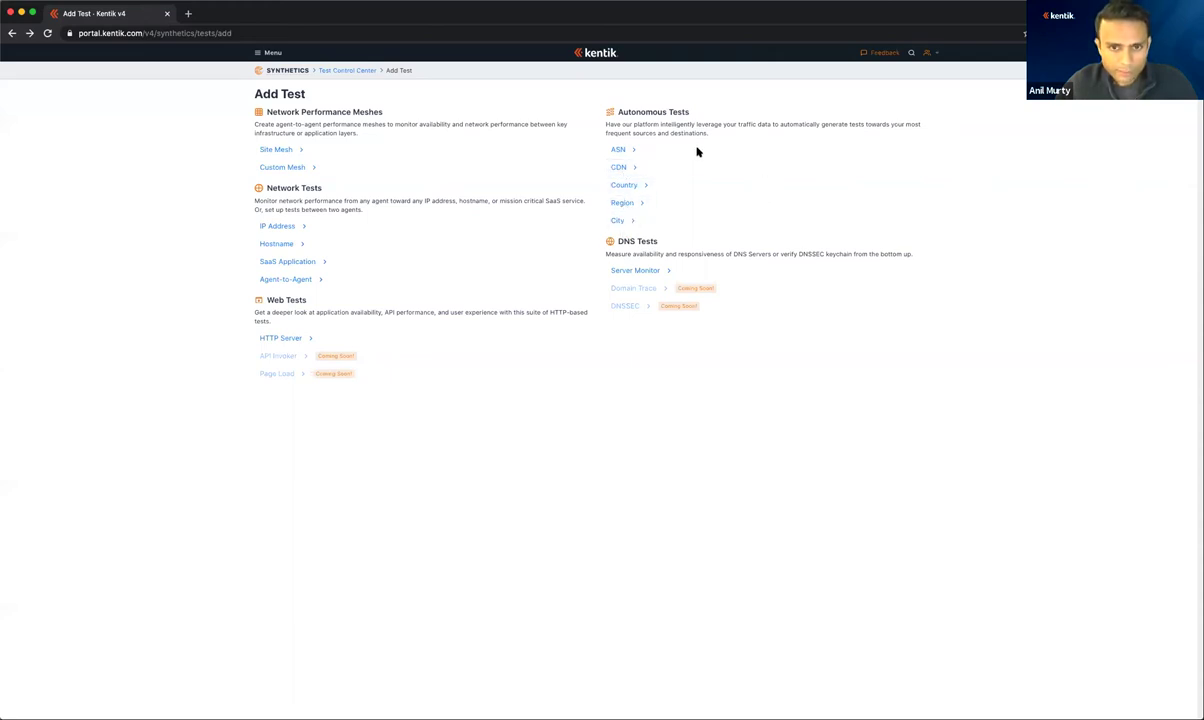
# Step: Start an ASN test and compare outbound and inbound ASNs, led by GOOGLE,US (15169) at 13 Gbps
pyautogui.click(621, 150)
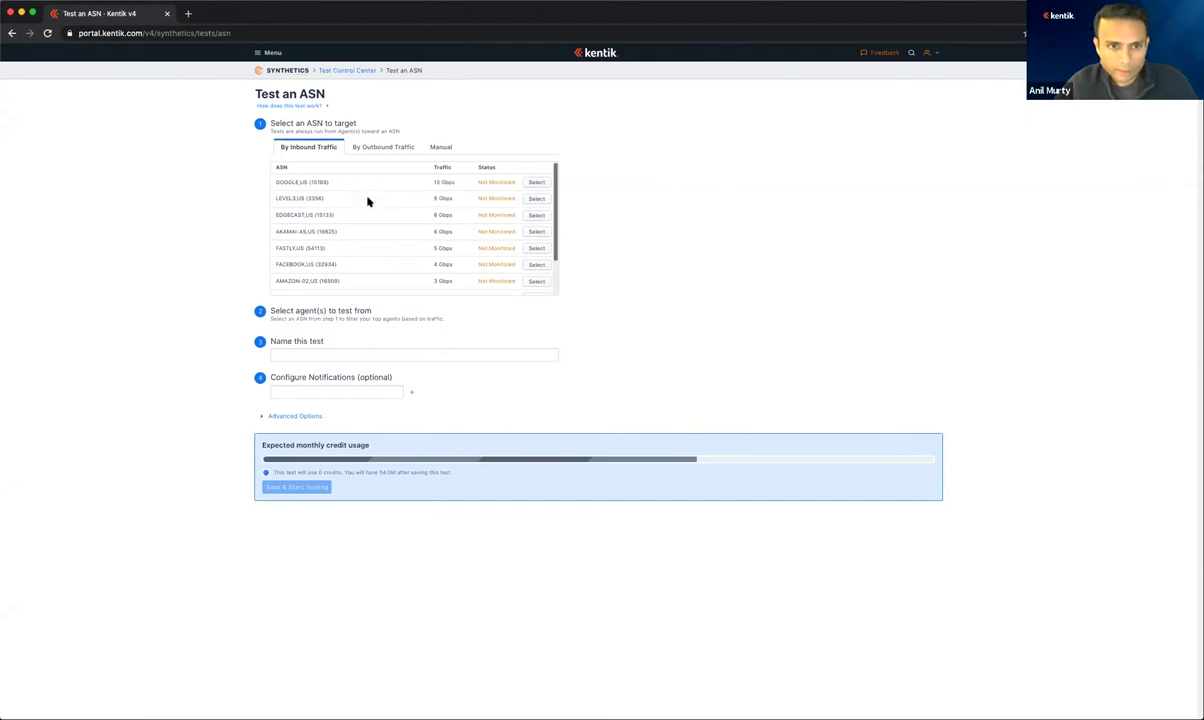
pyautogui.scroll(-3, 362, 245)
pyautogui.scroll(3, 355, 230)
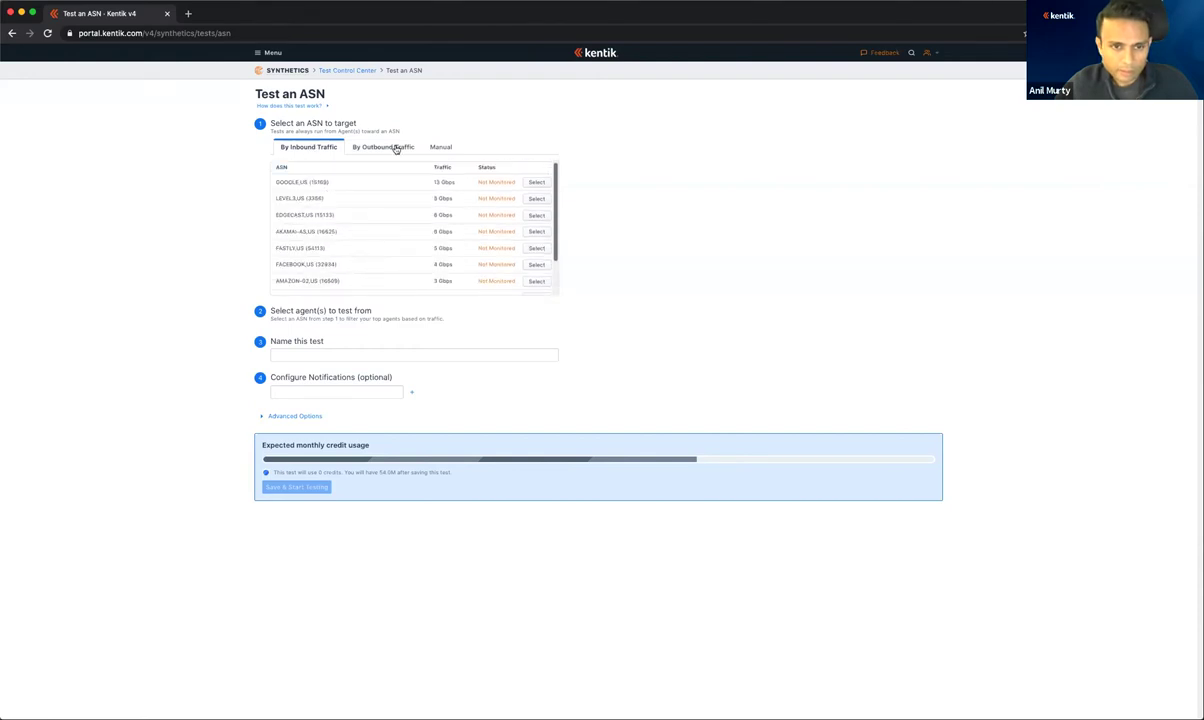
pyautogui.click(396, 148)
pyautogui.click(301, 148)
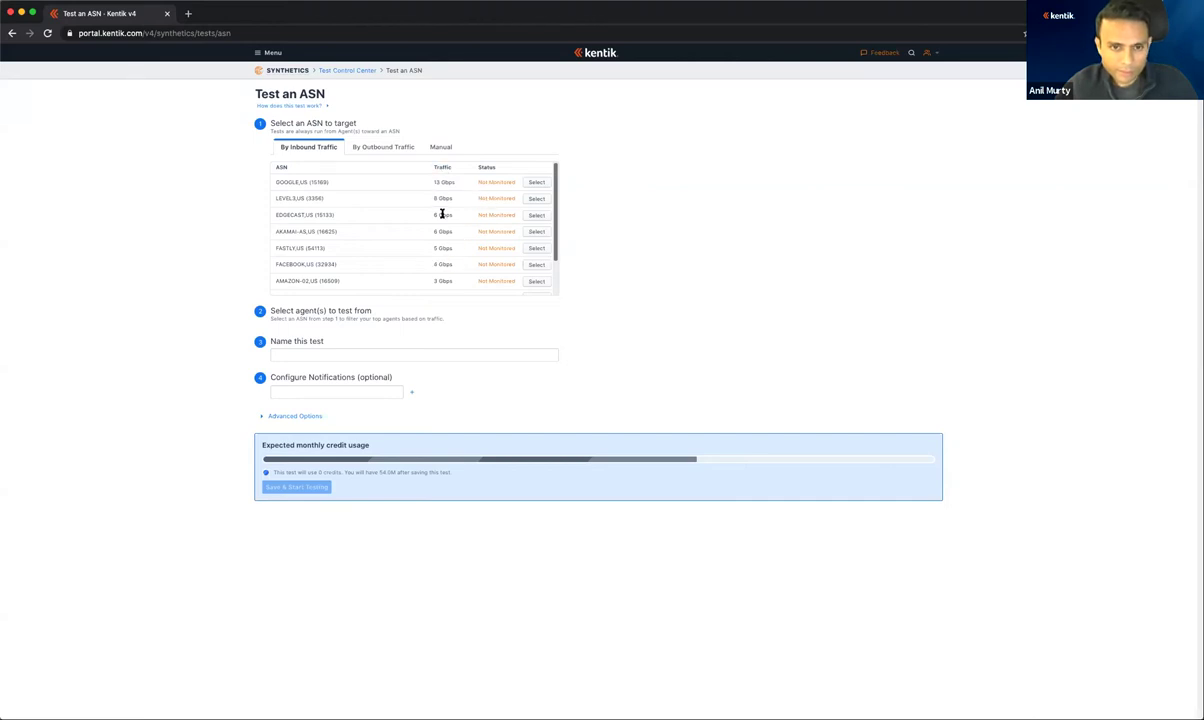
pyautogui.scroll(-3, 490, 220)
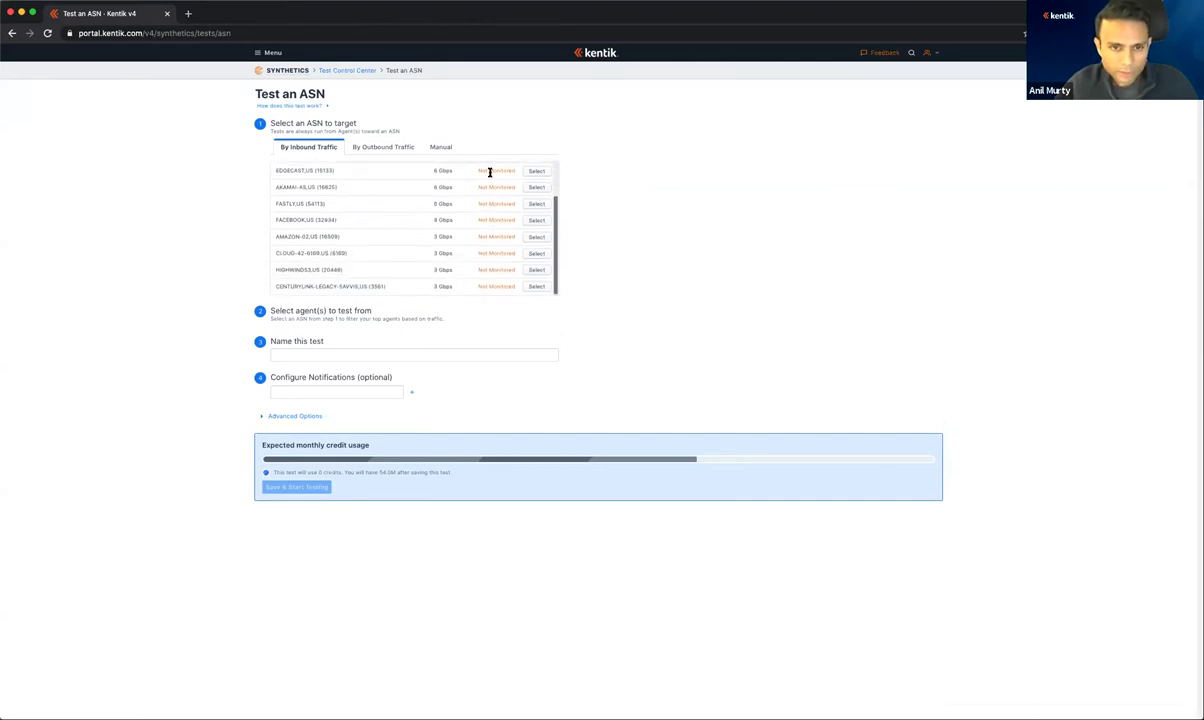
pyautogui.scroll(3, 486, 173)
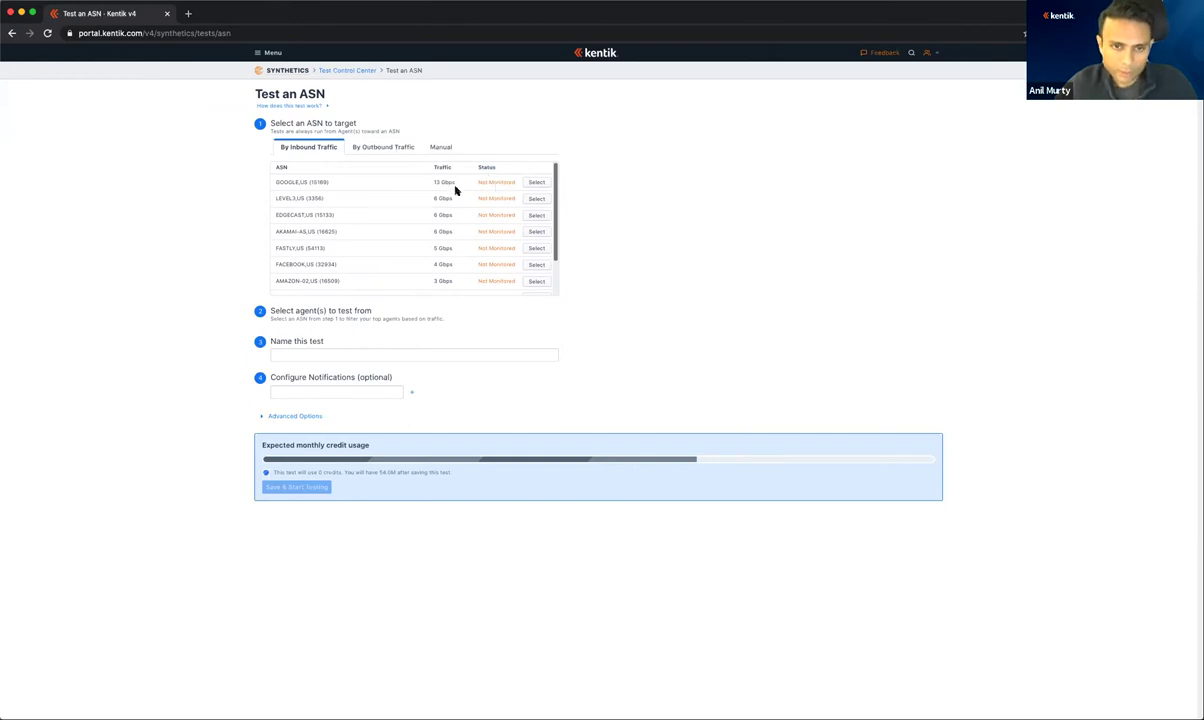
# Step: Target GOOGLE,US and add acme-server1 under acme_sjc1 as a testing agent
pyautogui.click(537, 183)
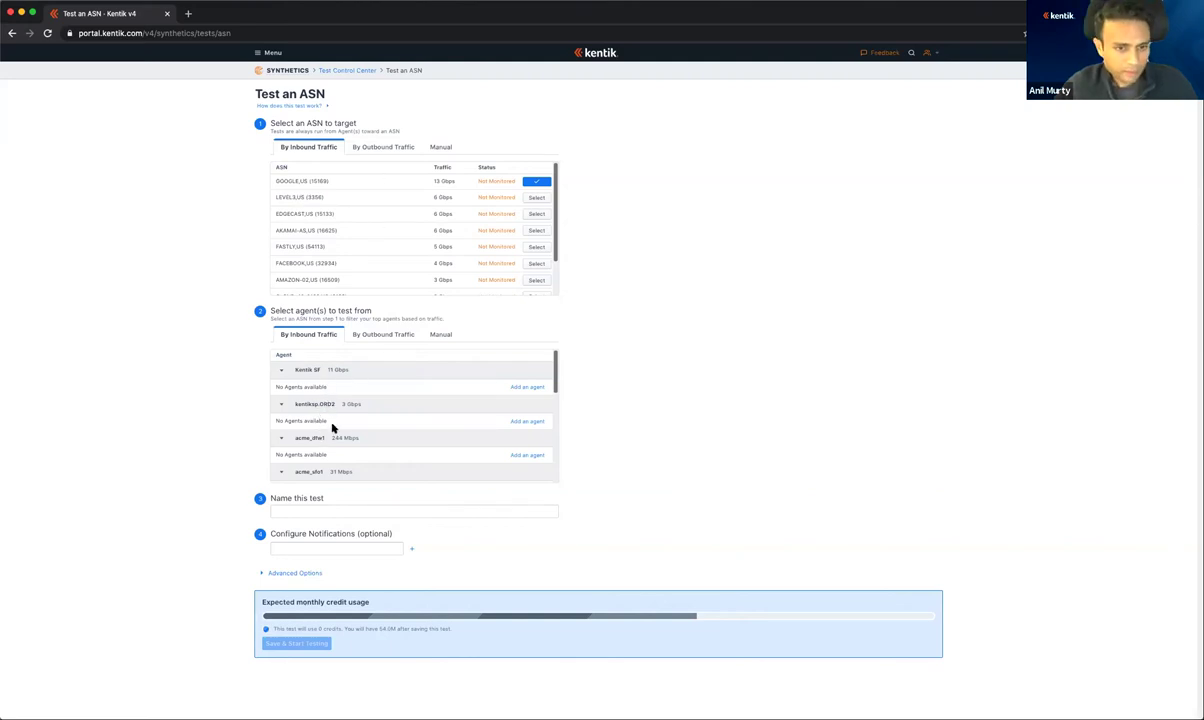
pyautogui.scroll(-1, 332, 427)
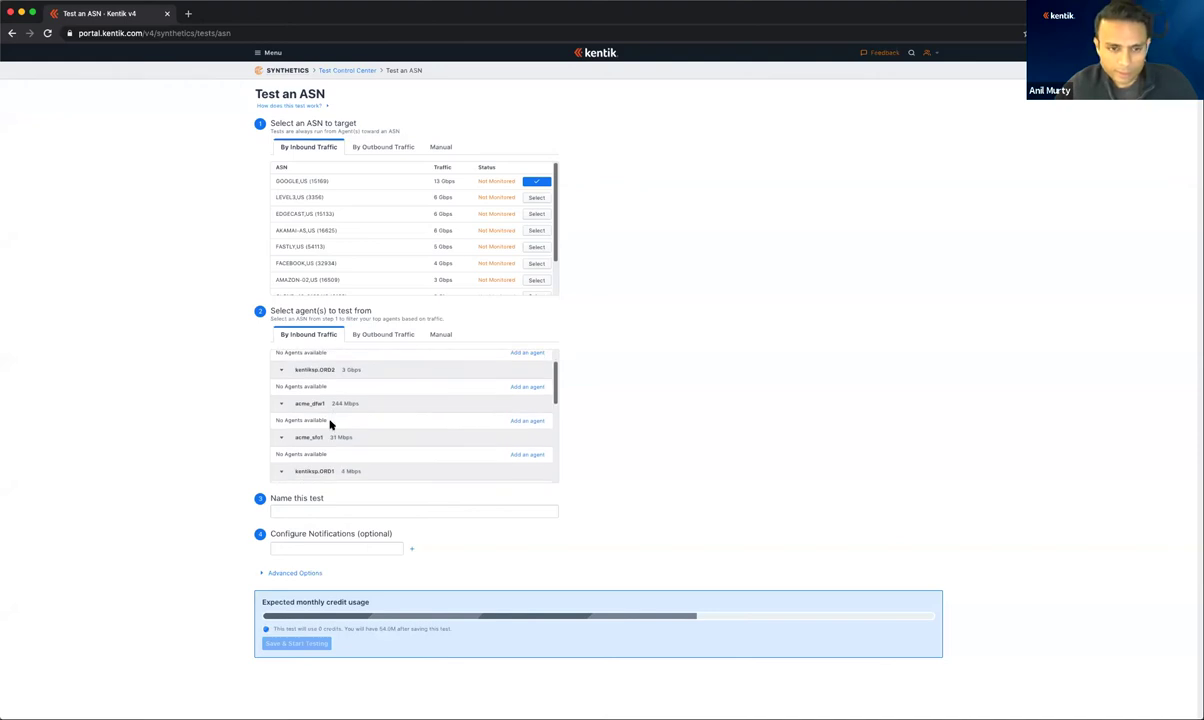
pyautogui.scroll(-3, 330, 424)
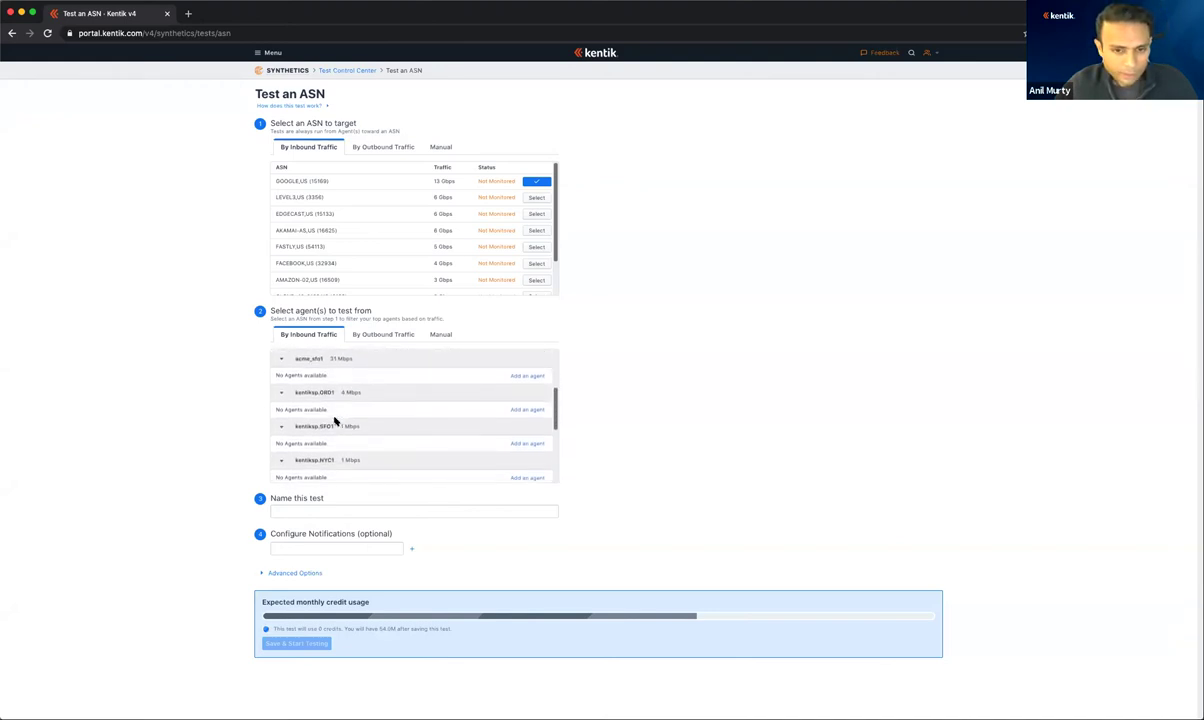
pyautogui.scroll(-5, 335, 421)
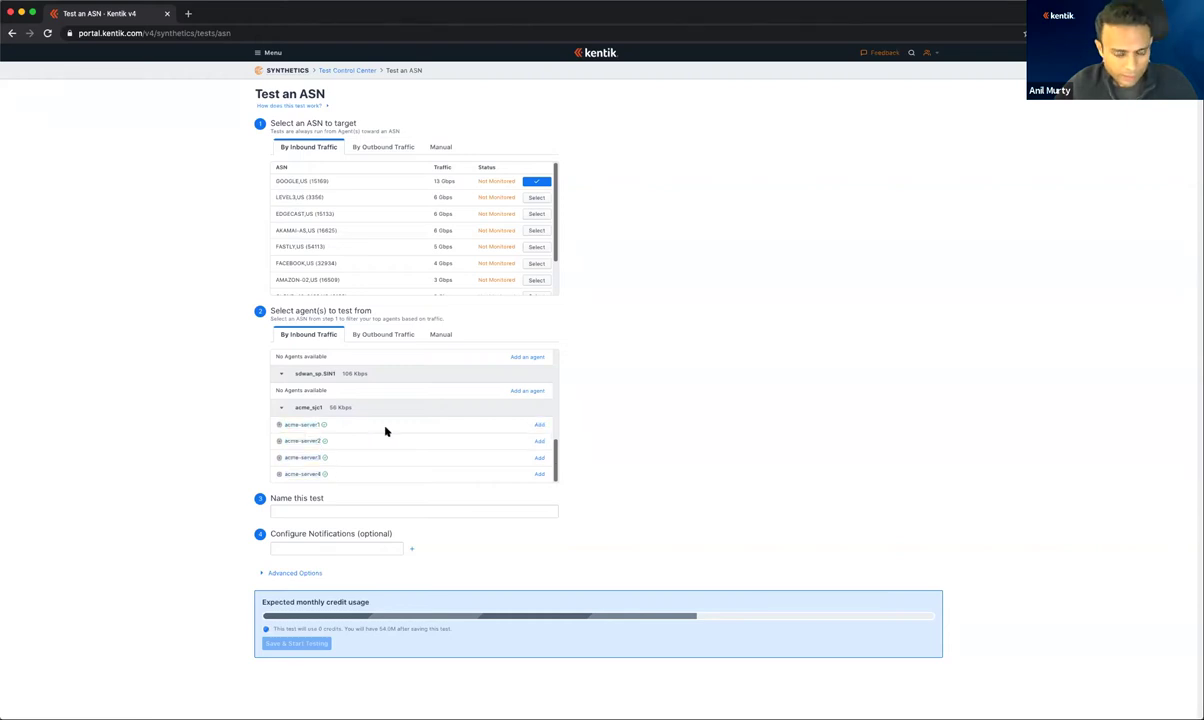
pyautogui.click(539, 425)
pyautogui.scroll(5, 528, 447)
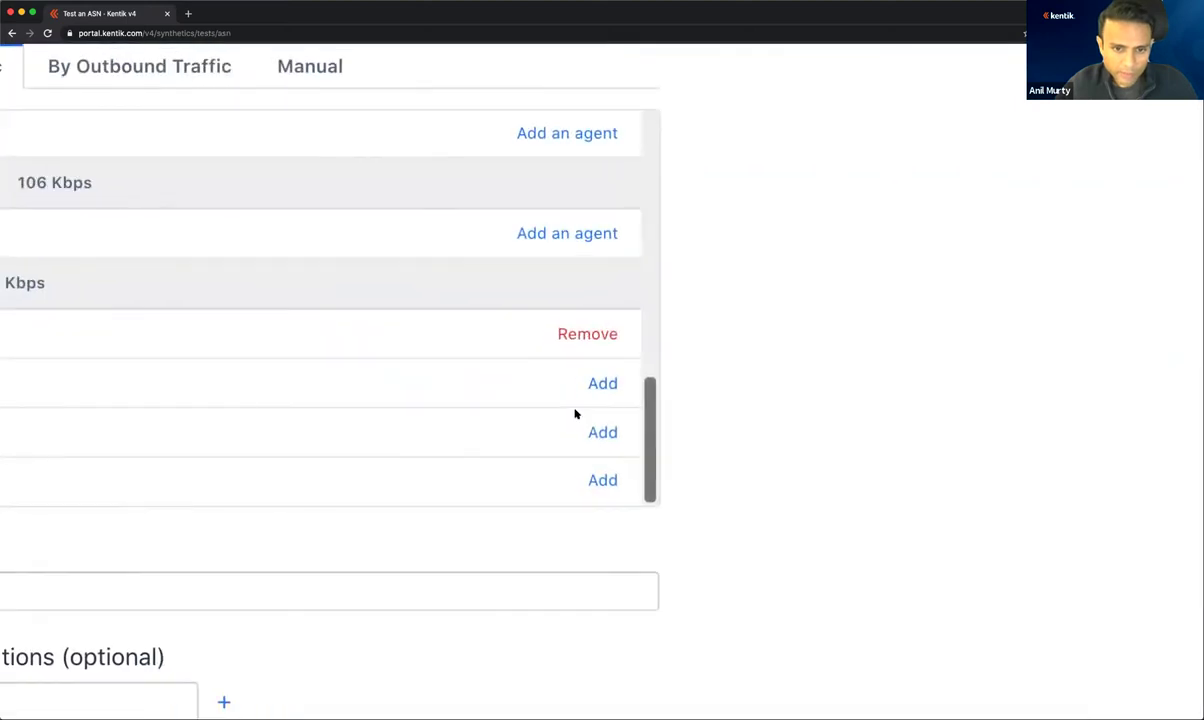
pyautogui.scroll(-5, 530, 450)
pyautogui.scroll(-1, 567, 420)
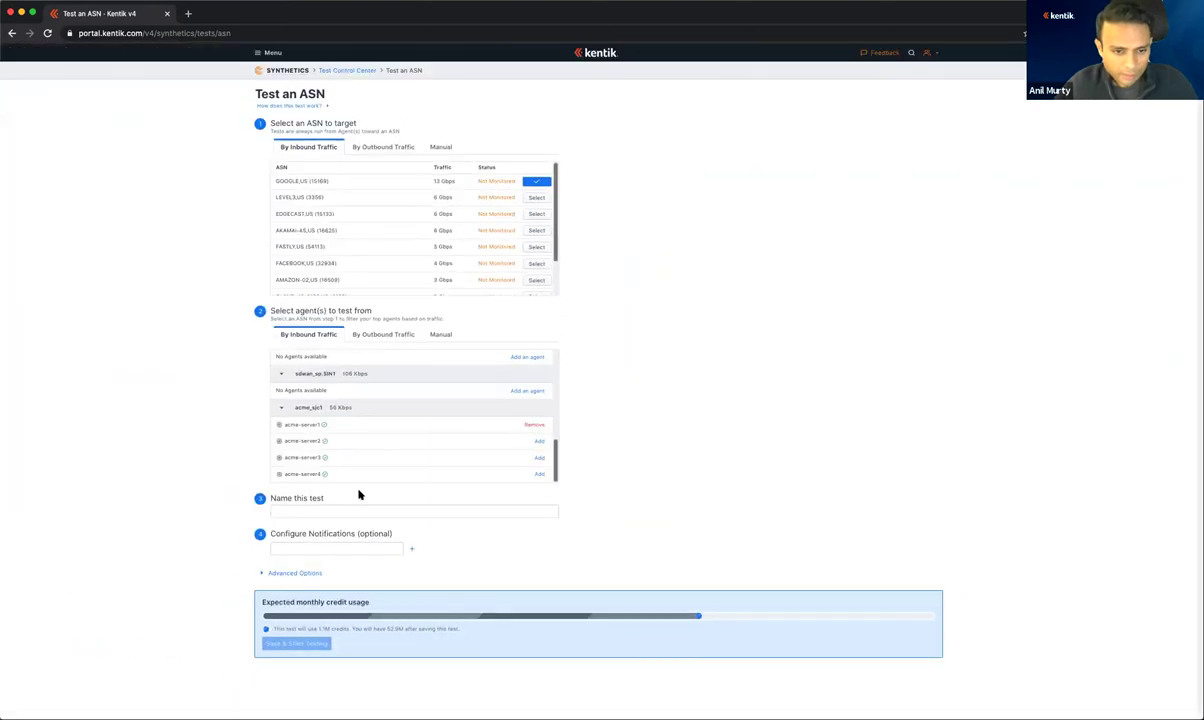
pyautogui.click(280, 573)
pyautogui.scroll(-1, 686, 413)
pyautogui.scroll(-2, 680, 412)
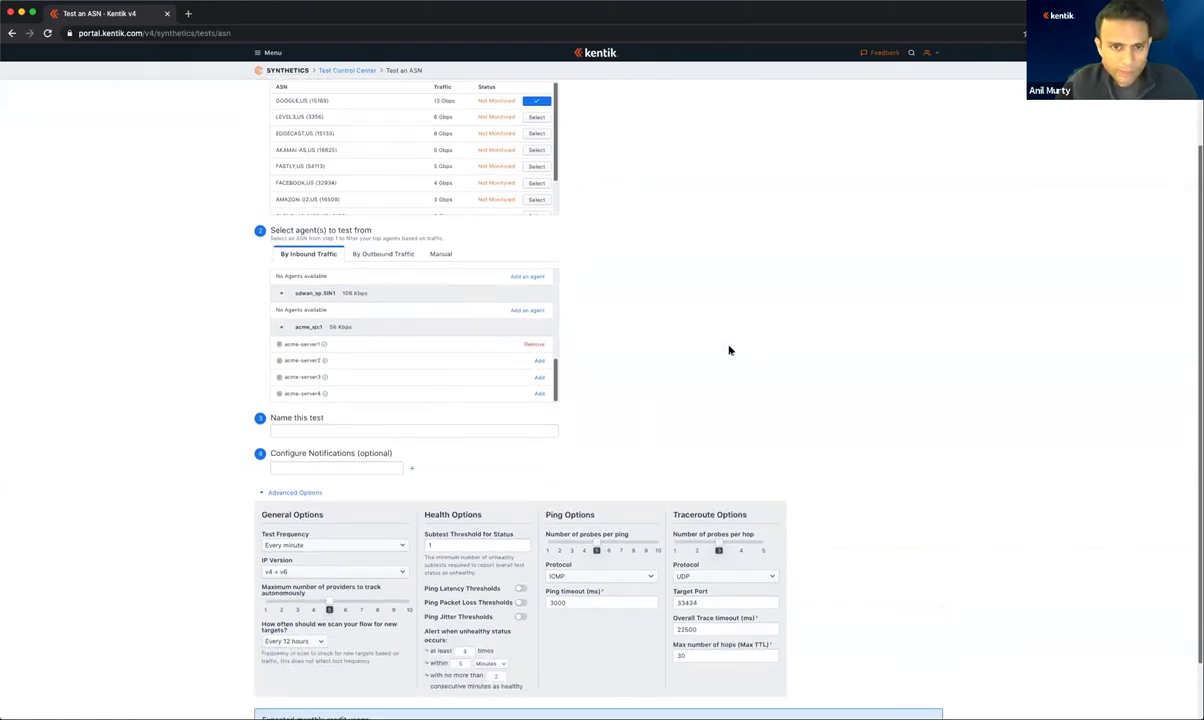
pyautogui.scroll(1, 680, 270)
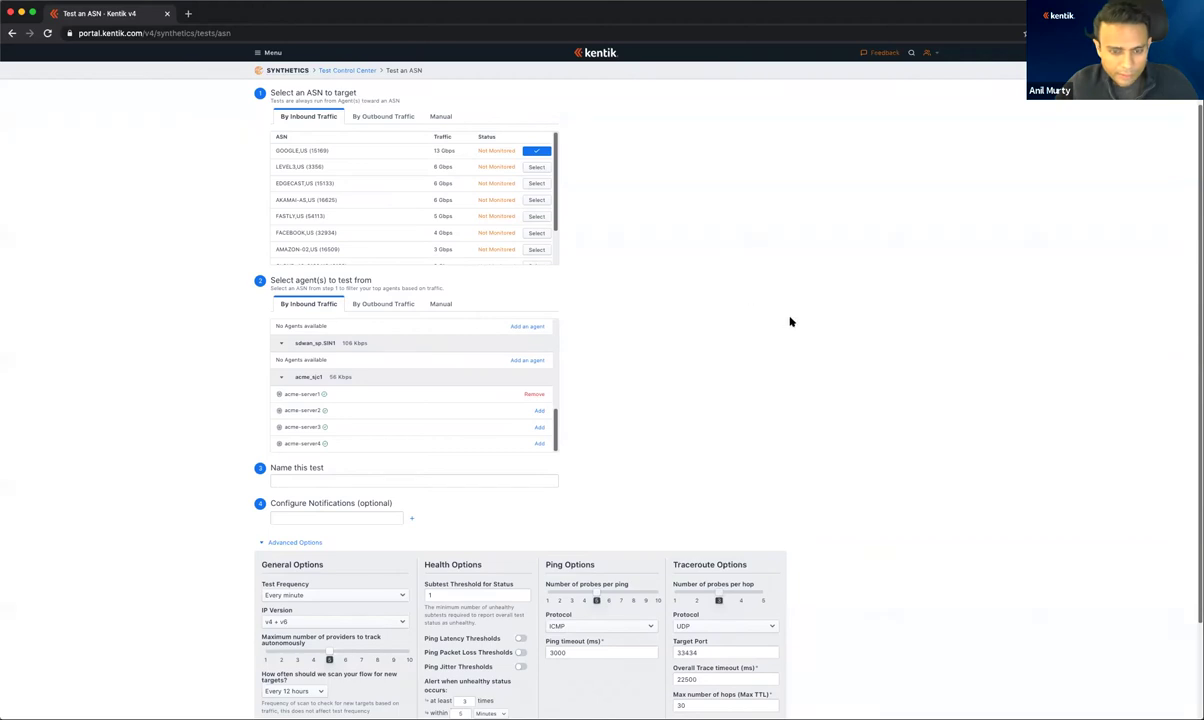
pyautogui.scroll(-2, 790, 321)
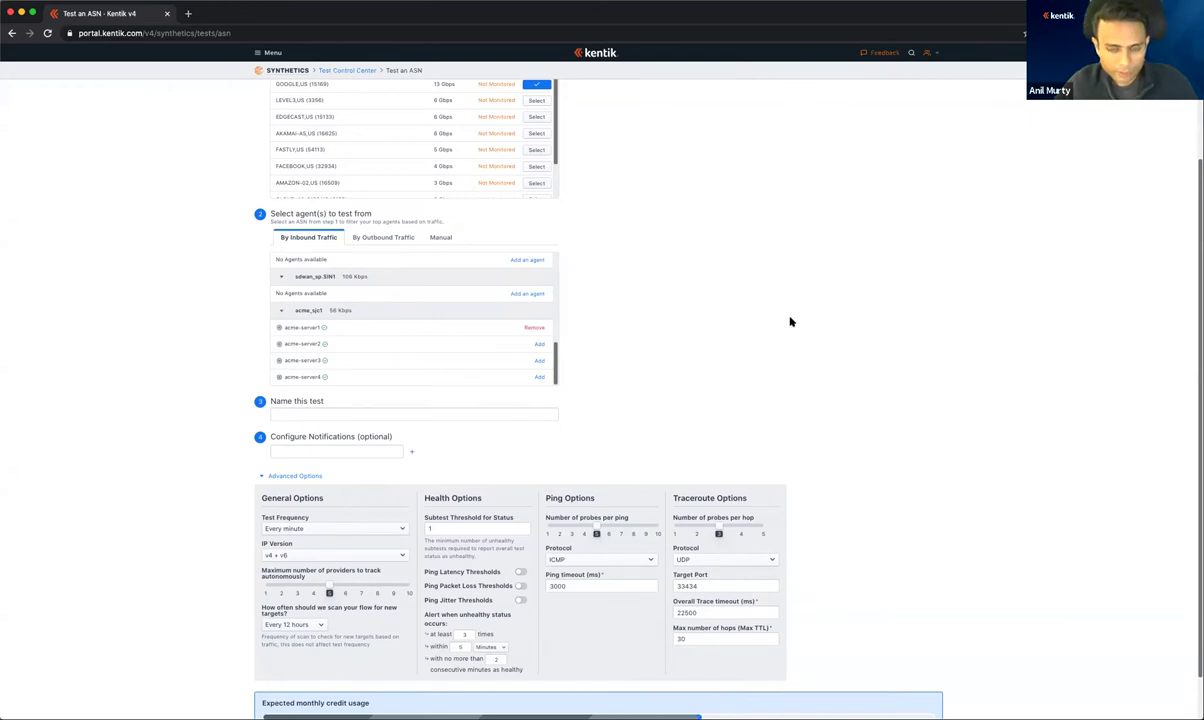
pyautogui.scroll(-1, 790, 321)
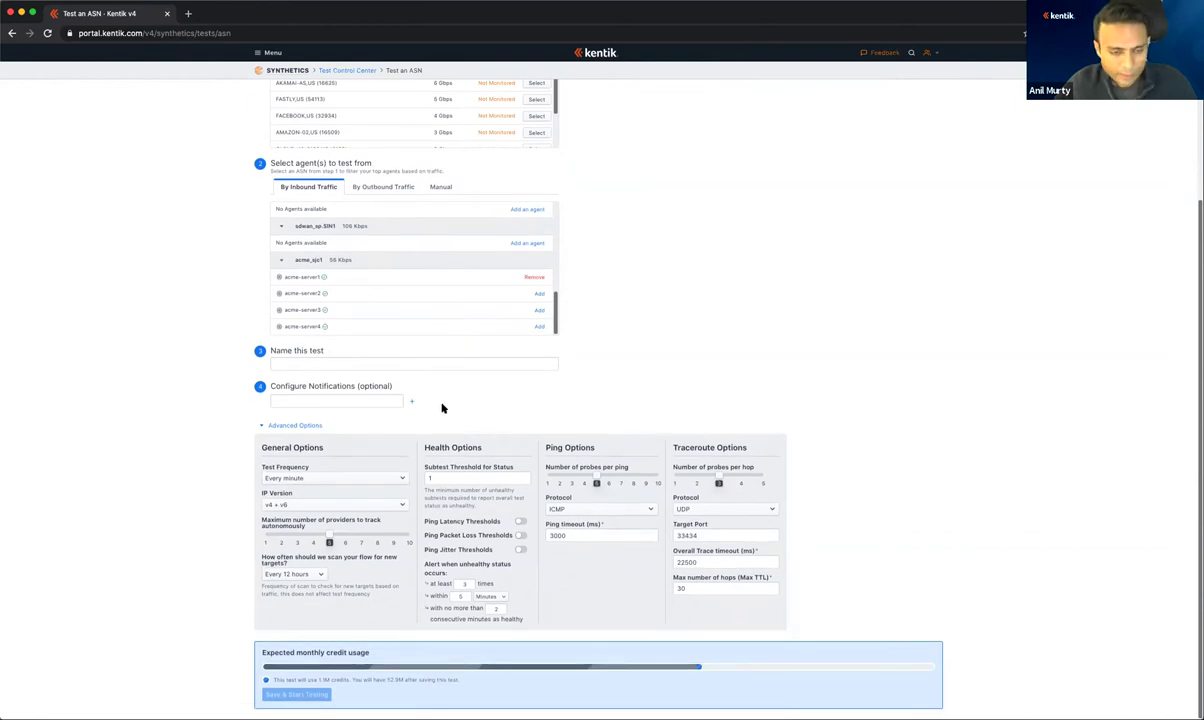
pyautogui.click(318, 575)
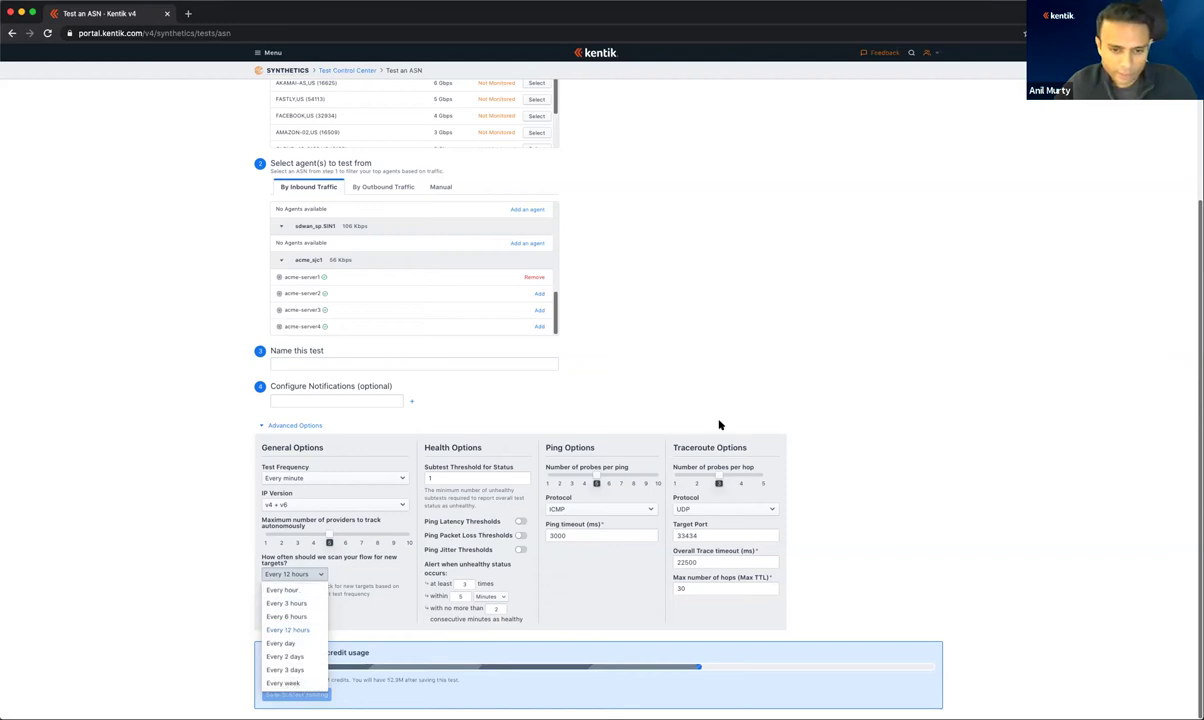
pyautogui.click(824, 342)
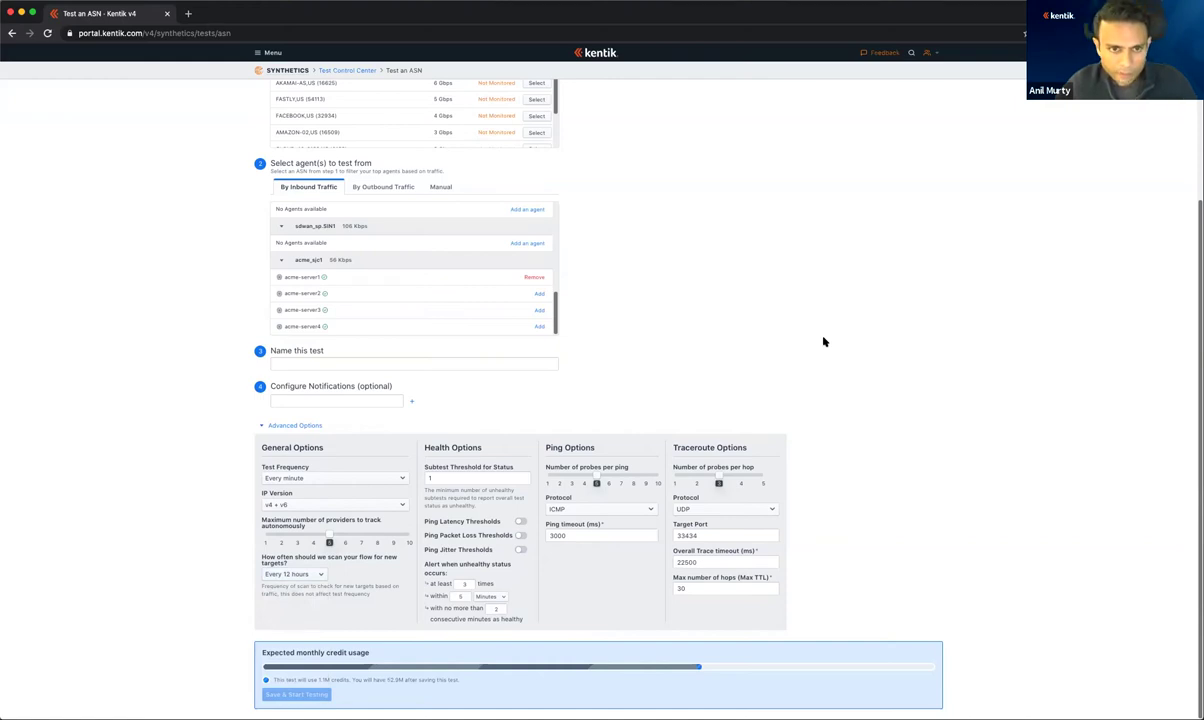
pyautogui.scroll(3, 824, 342)
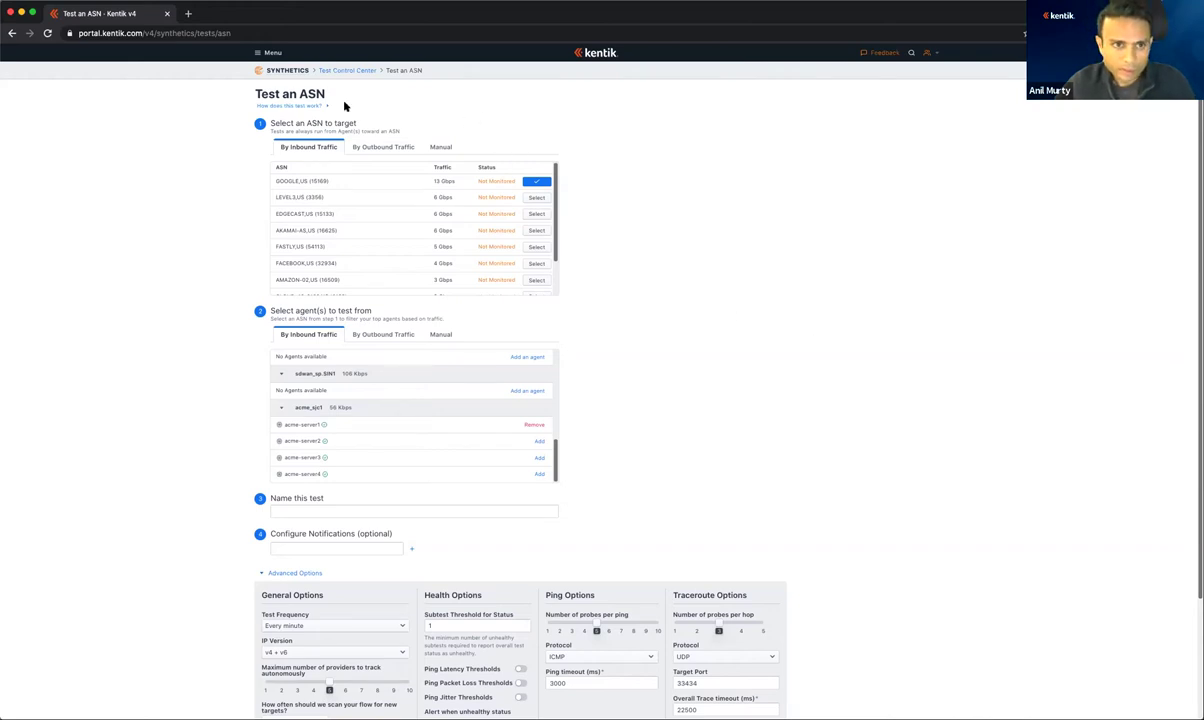
pyautogui.scroll(5, 240, 67)
pyautogui.scroll(-5, 700, 176)
# Step: Filter the Test Control Center to ASN tests and edit ASN - EQUINIX US (54588)
pyautogui.click(346, 70)
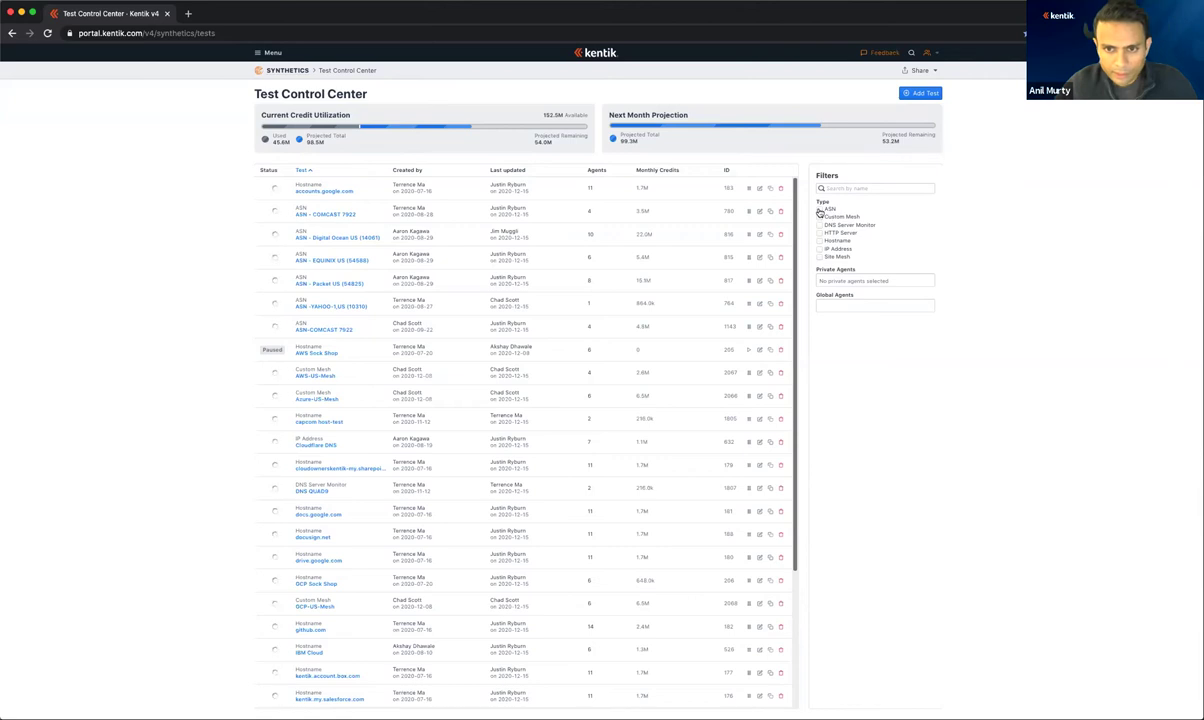
pyautogui.click(819, 210)
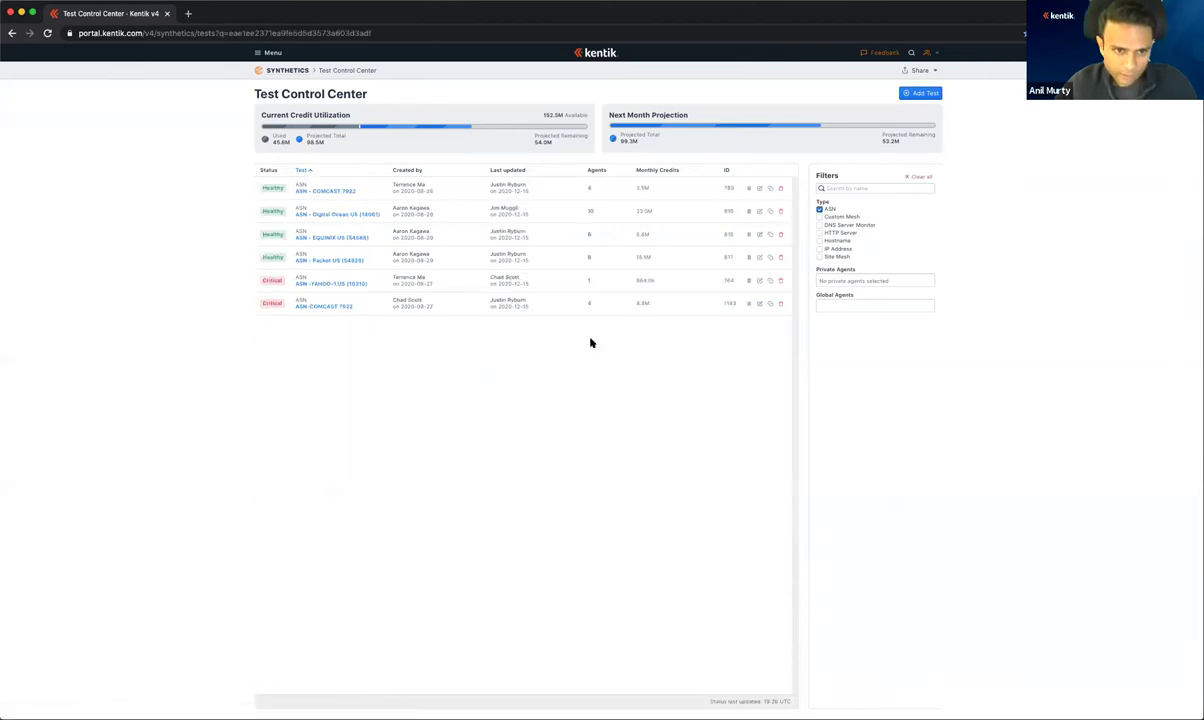
pyautogui.click(328, 239)
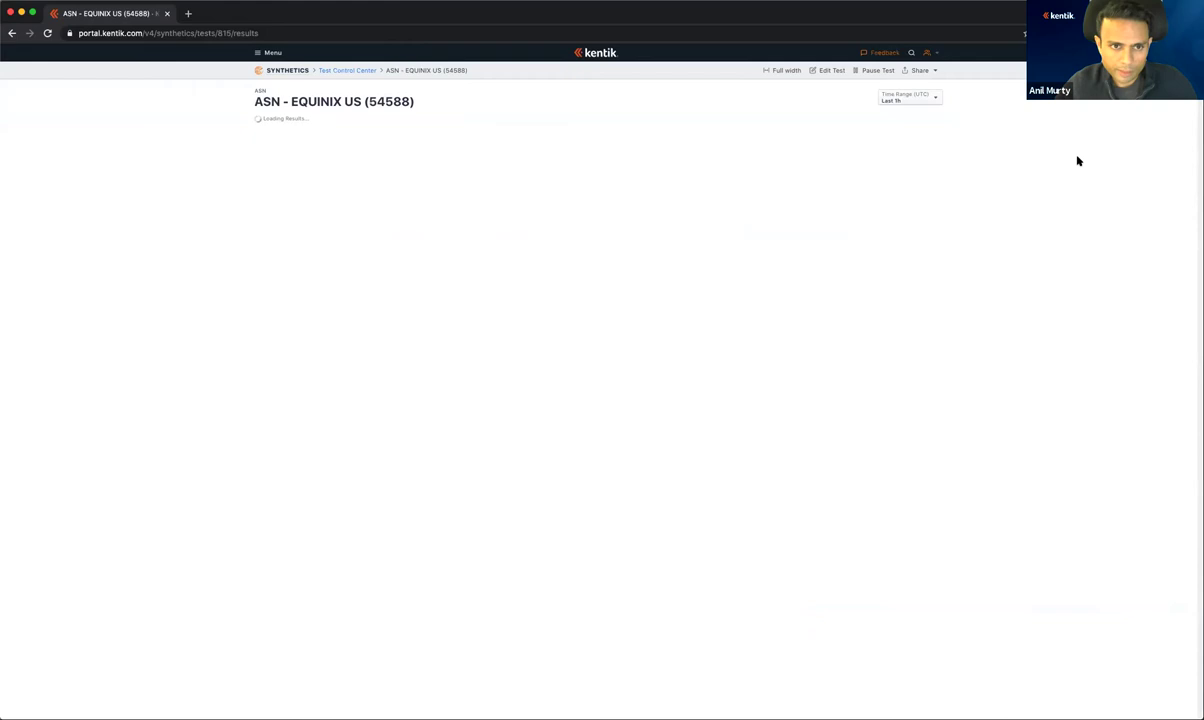
pyautogui.click(823, 71)
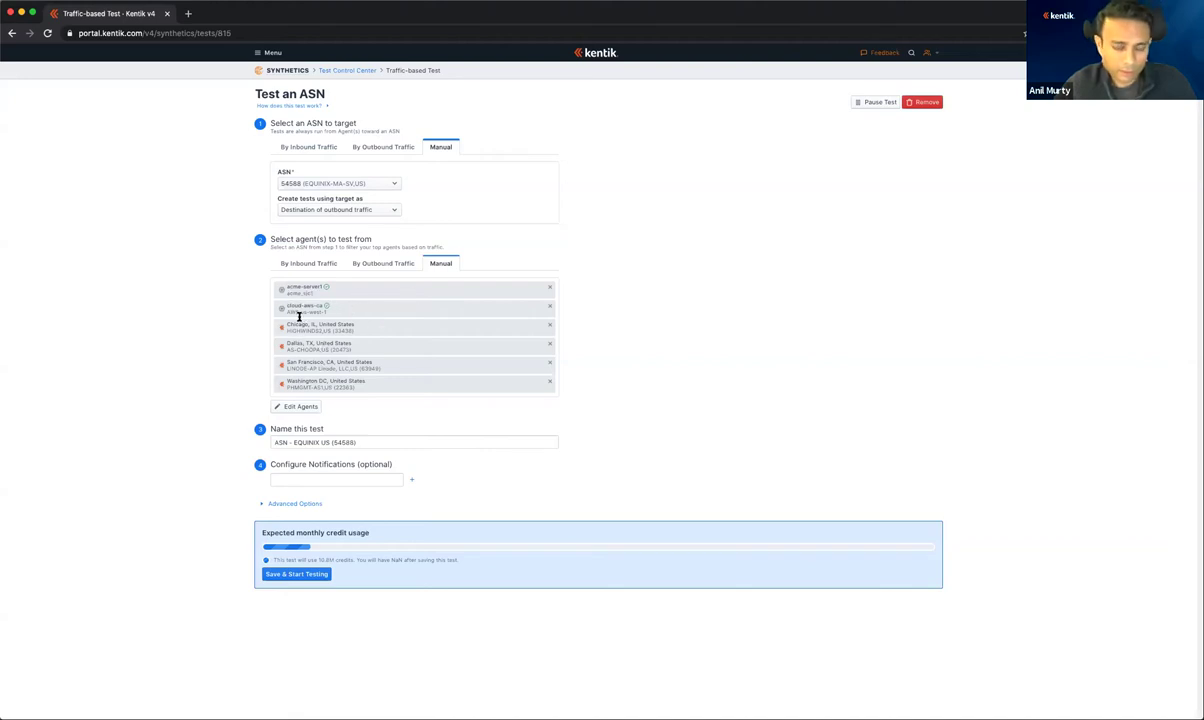
# Step: Review Advanced Options and Test Frequency without changes, then go back to the EQUINIX results
pyautogui.click(295, 504)
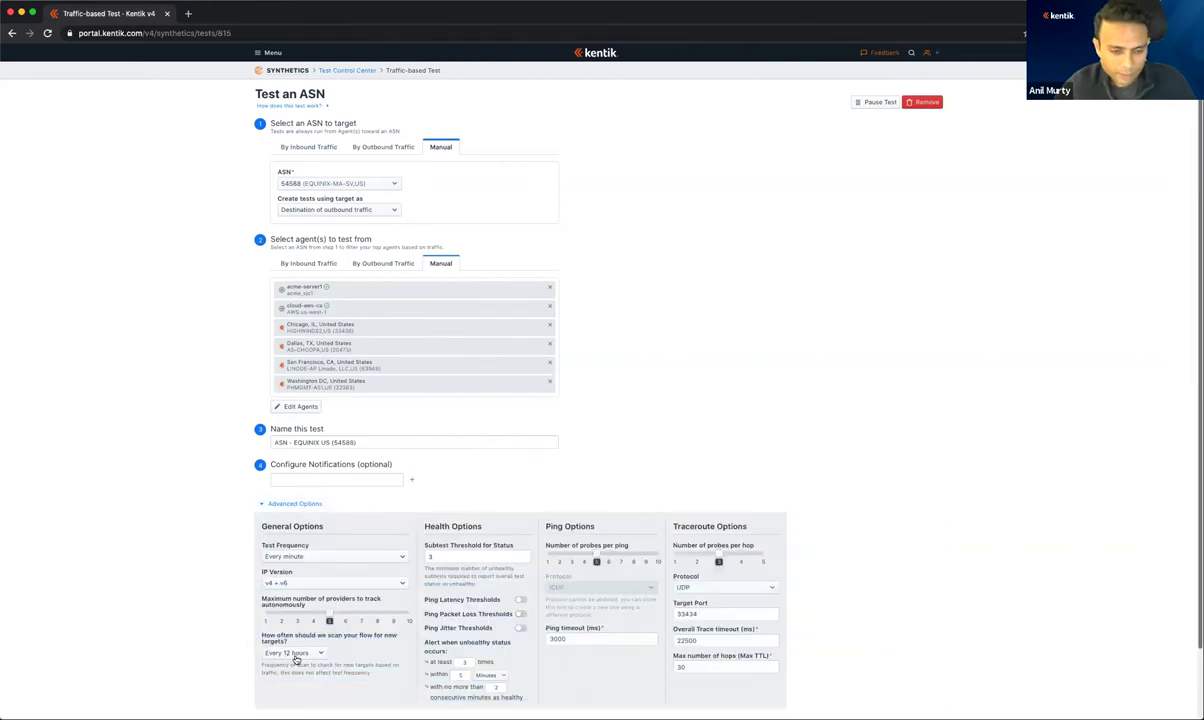
pyautogui.click(382, 559)
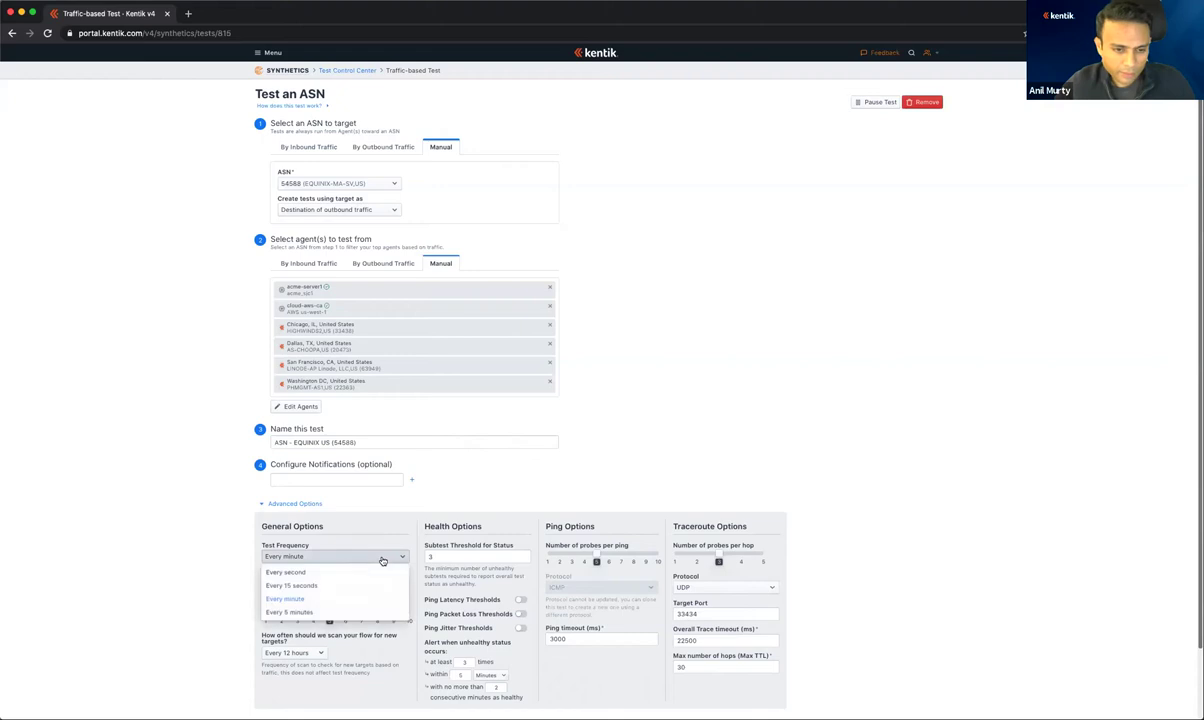
pyautogui.click(742, 392)
pyautogui.click(12, 33)
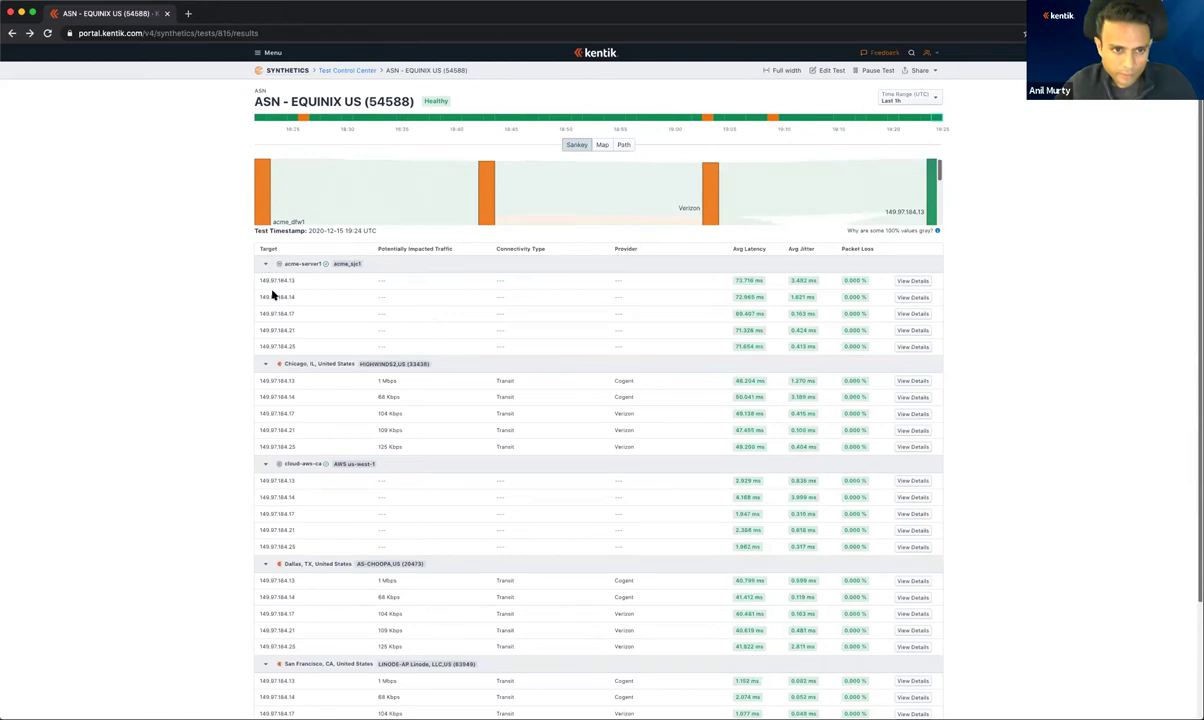
# Step: Scroll the results table and highlight Washington DC's 0.915 ms jitter and 104 Kbps impacted traffic
pyautogui.scroll(-2, 280, 360)
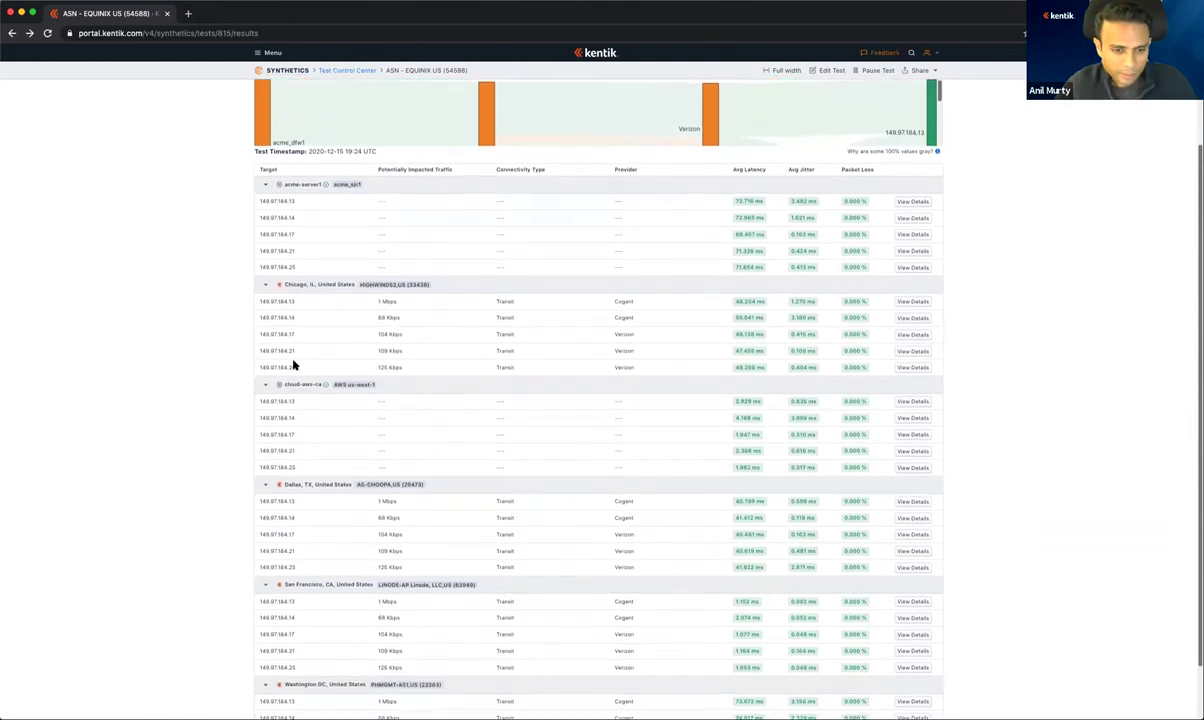
pyautogui.scroll(-1, 300, 534)
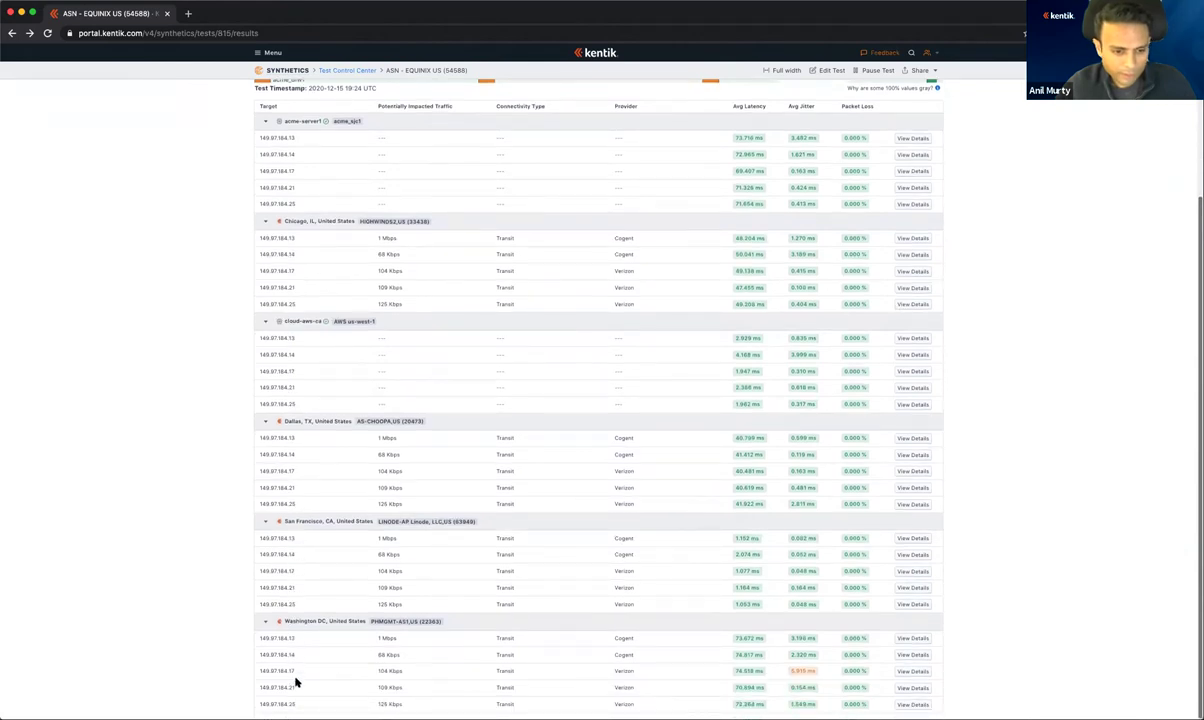
pyautogui.scroll(1, 390, 470)
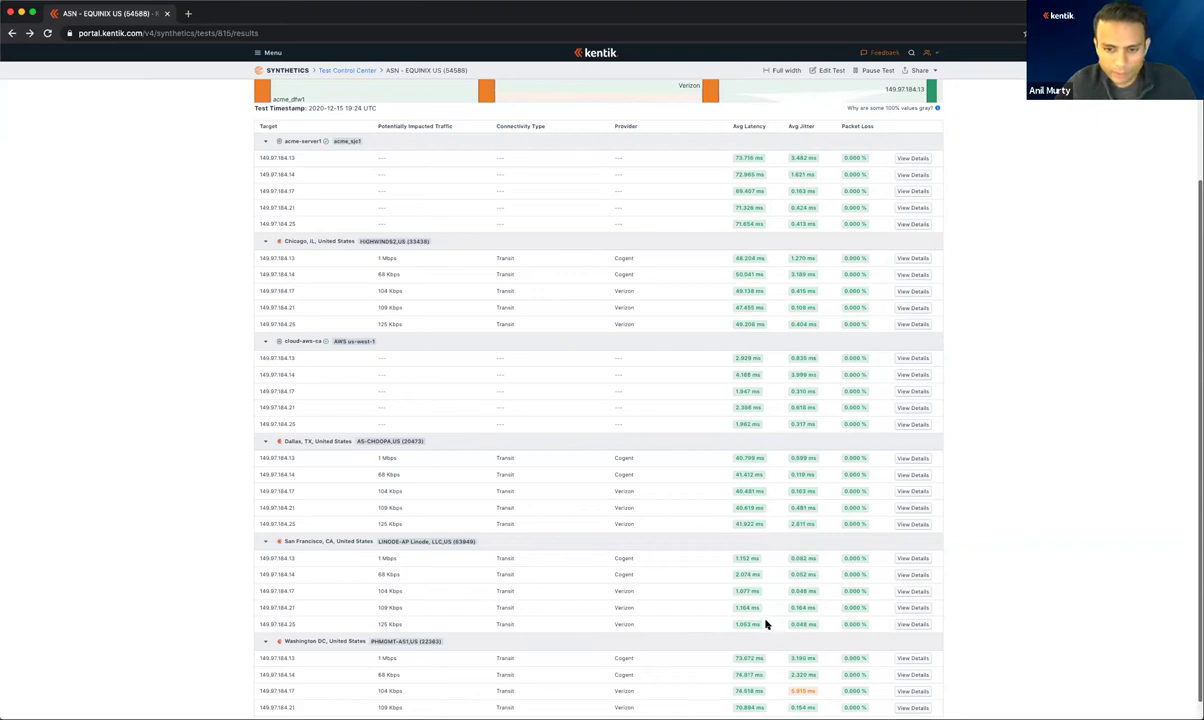
pyautogui.scroll(-1, 777, 572)
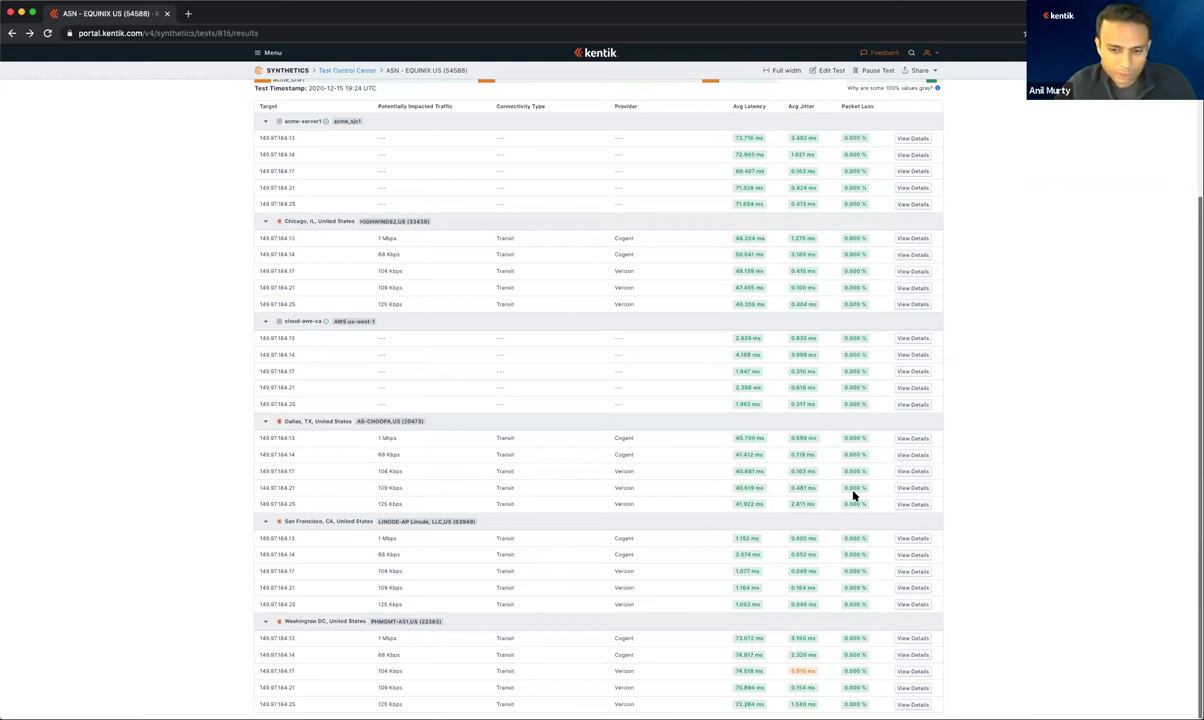
pyautogui.doubleClick(791, 671)
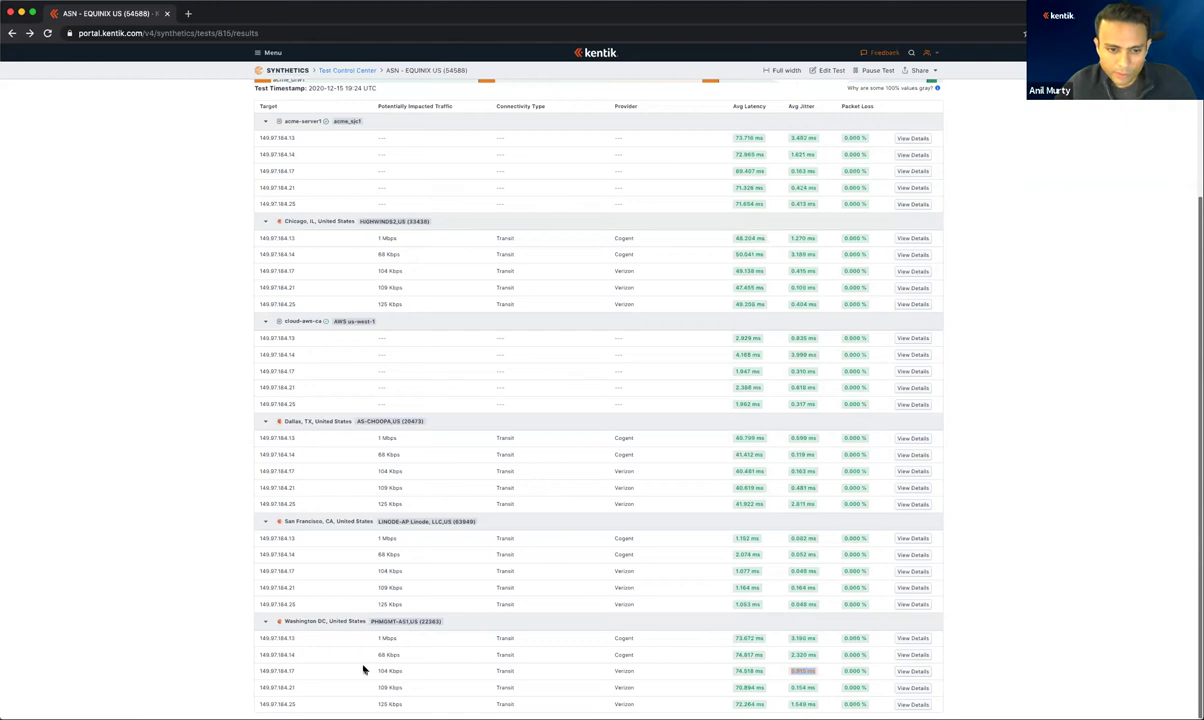
pyautogui.click(408, 675)
pyautogui.moveTo(352, 672); pyautogui.dragTo(404, 670)
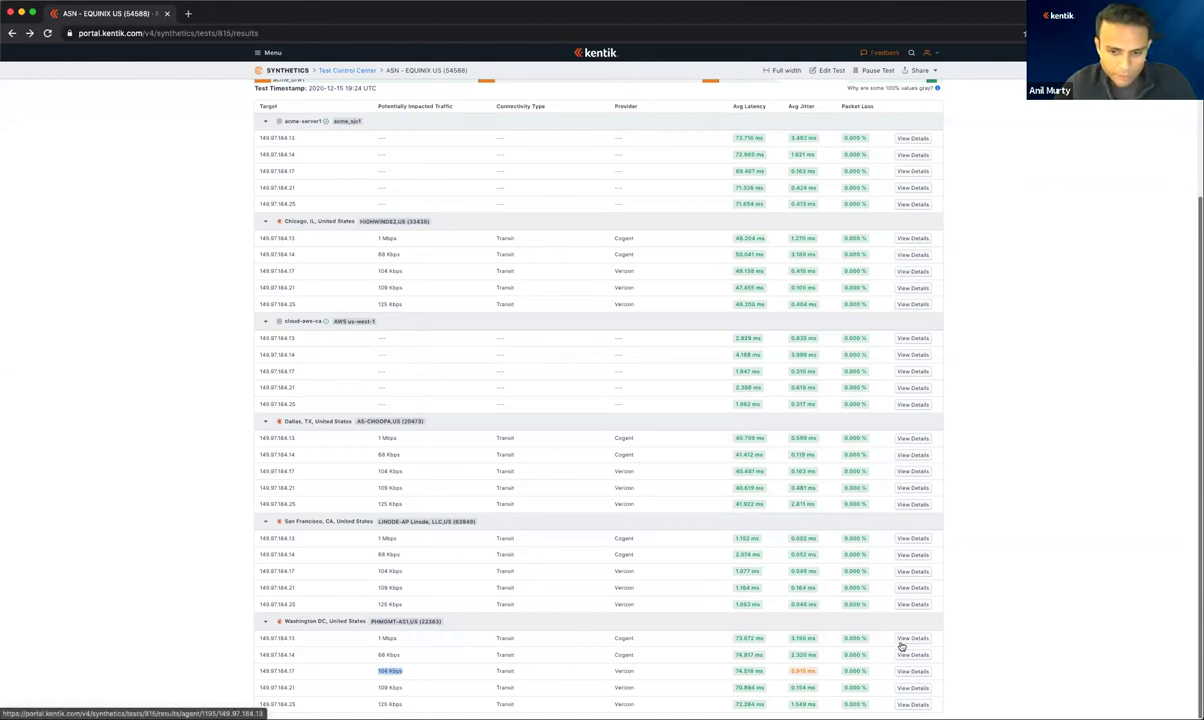
# Step: Open View Details for Washington DC's 149.97.184.17 target row
pyautogui.click(912, 670)
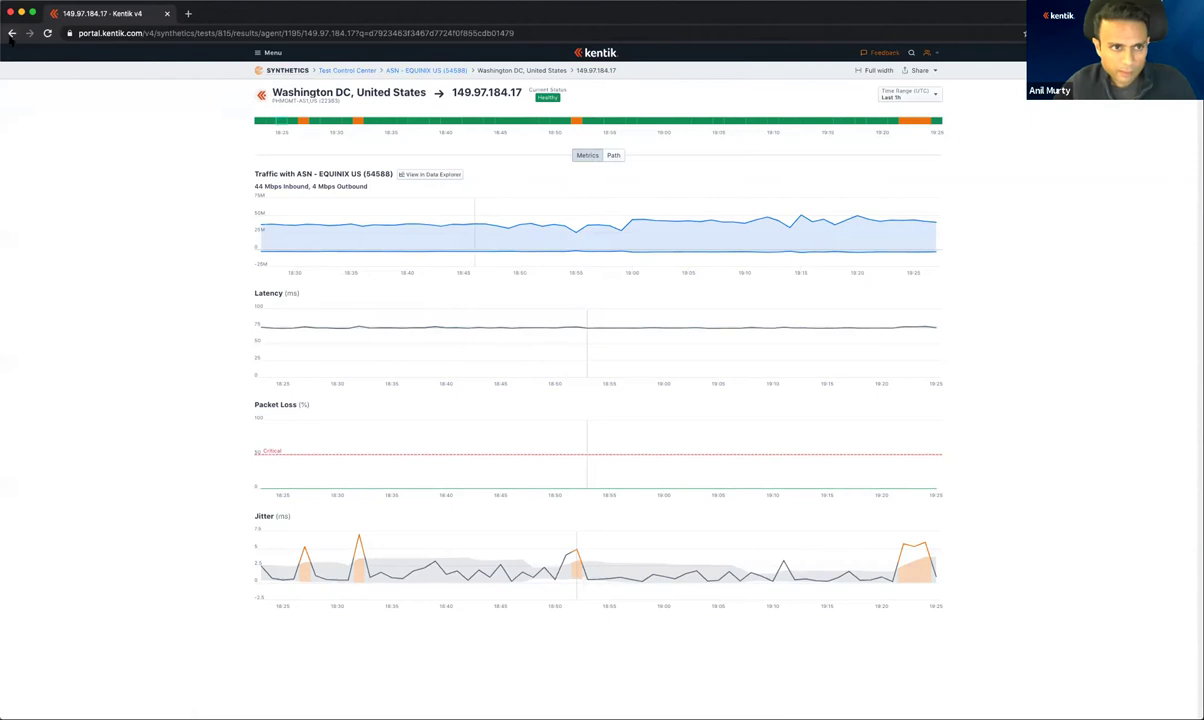
# Step: Go back to the EQUINIX results page and scroll over its Sankey chart
pyautogui.click(12, 33)
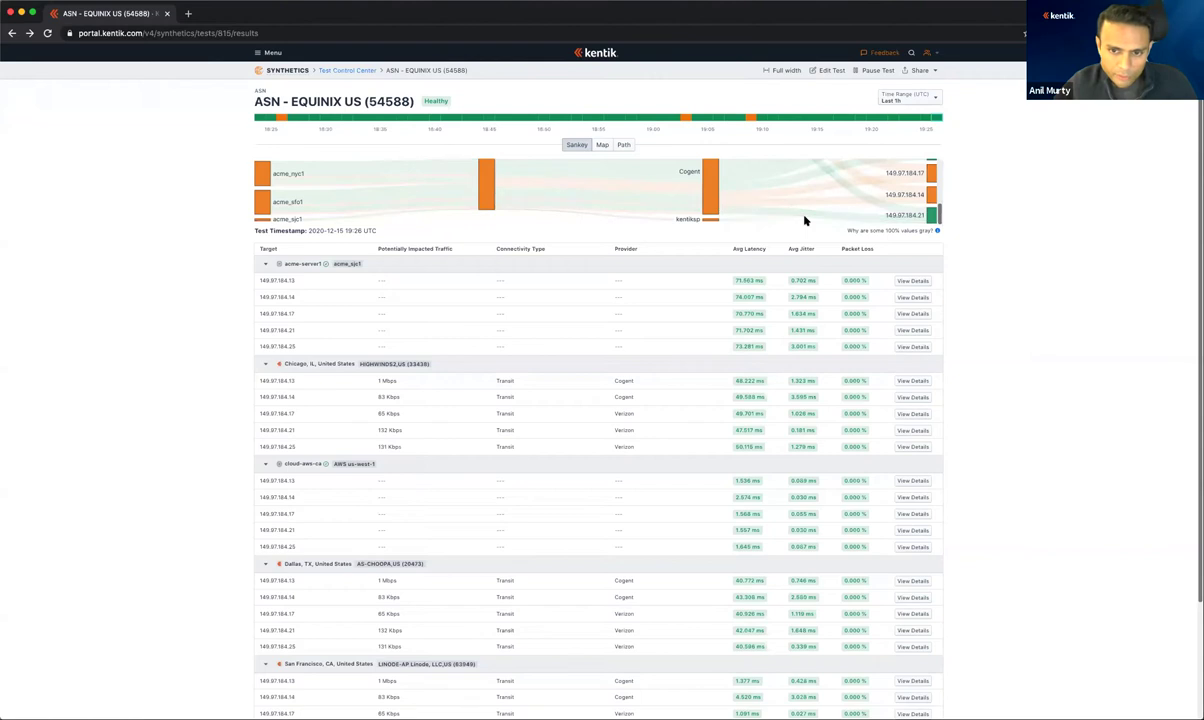
pyautogui.scroll(-3, 752, 597)
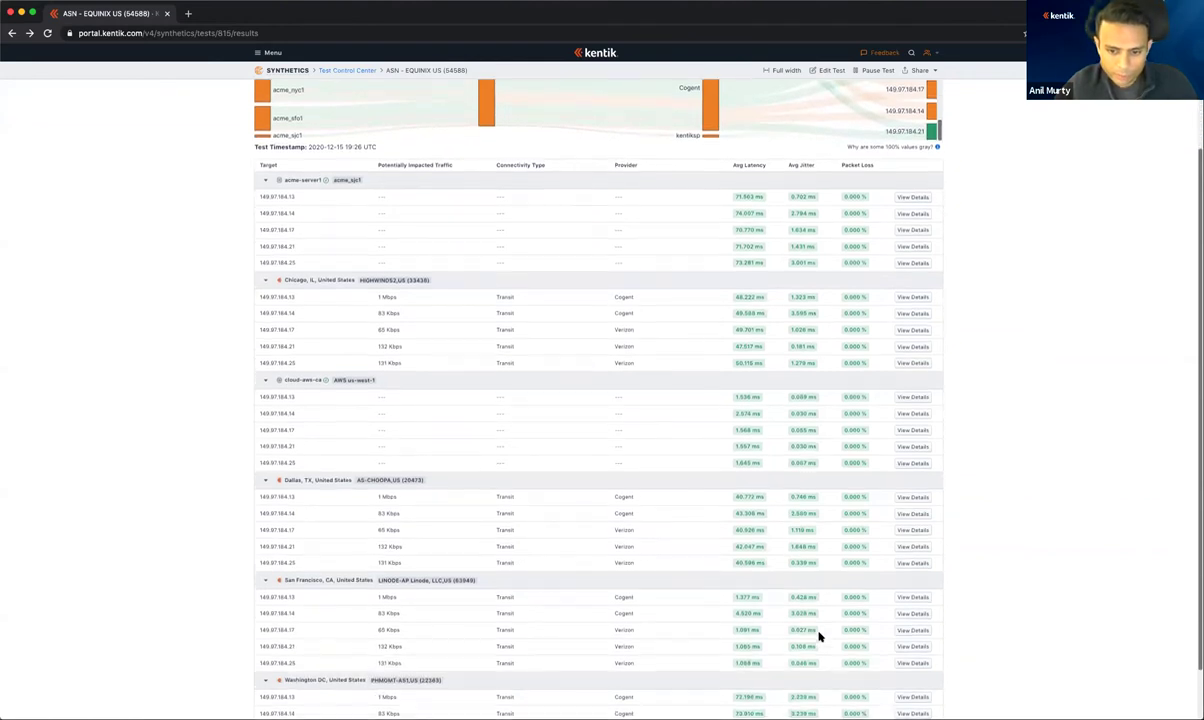
pyautogui.scroll(3, 820, 636)
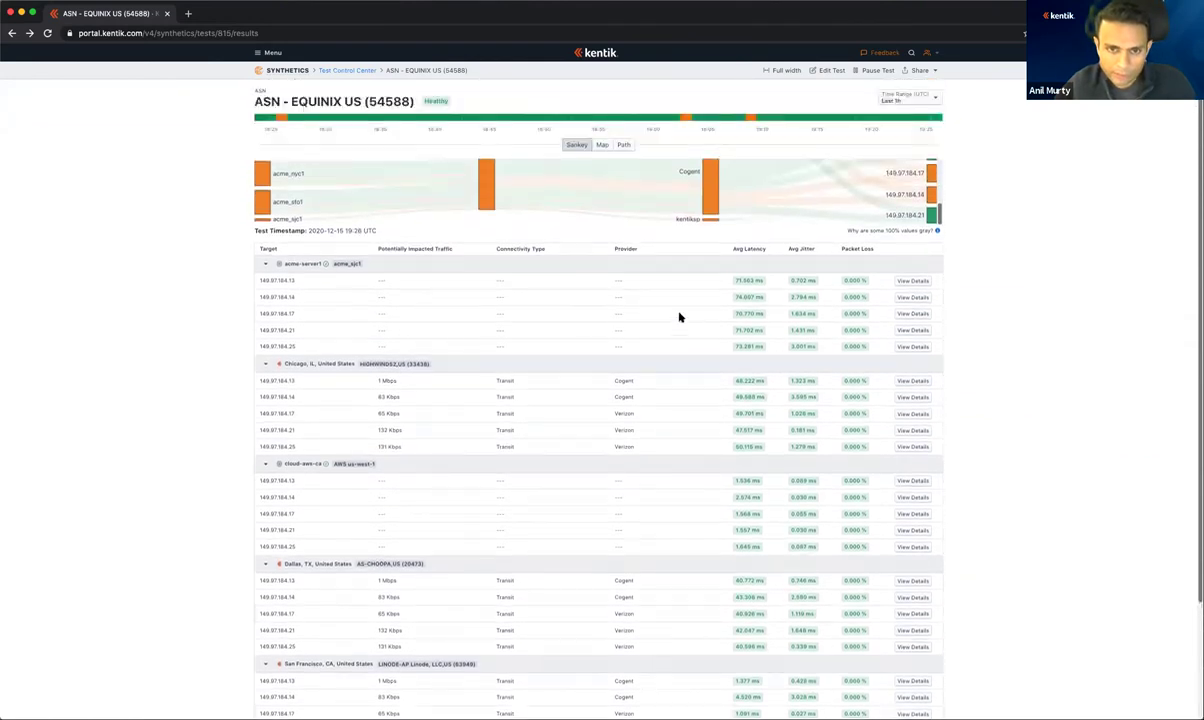
# Step: Switch to the traceroute Path view and inspect the LINODE and AS54825 PACKET hops
pyautogui.click(622, 146)
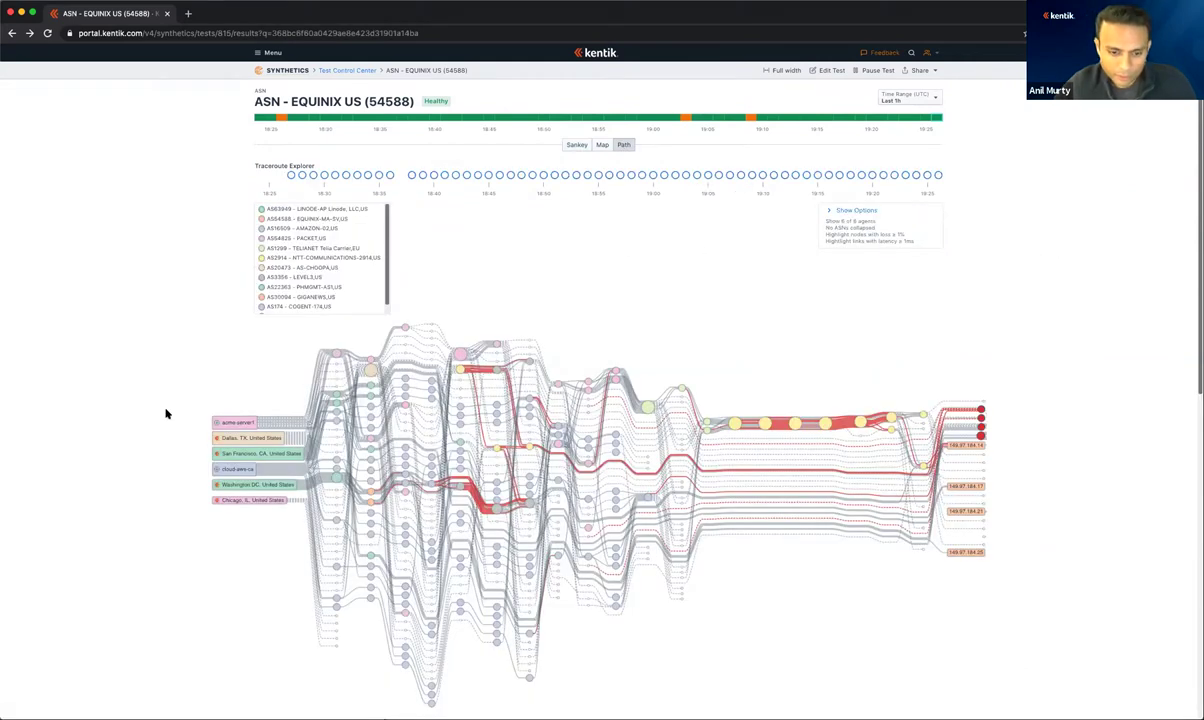
pyautogui.moveTo(233, 421)
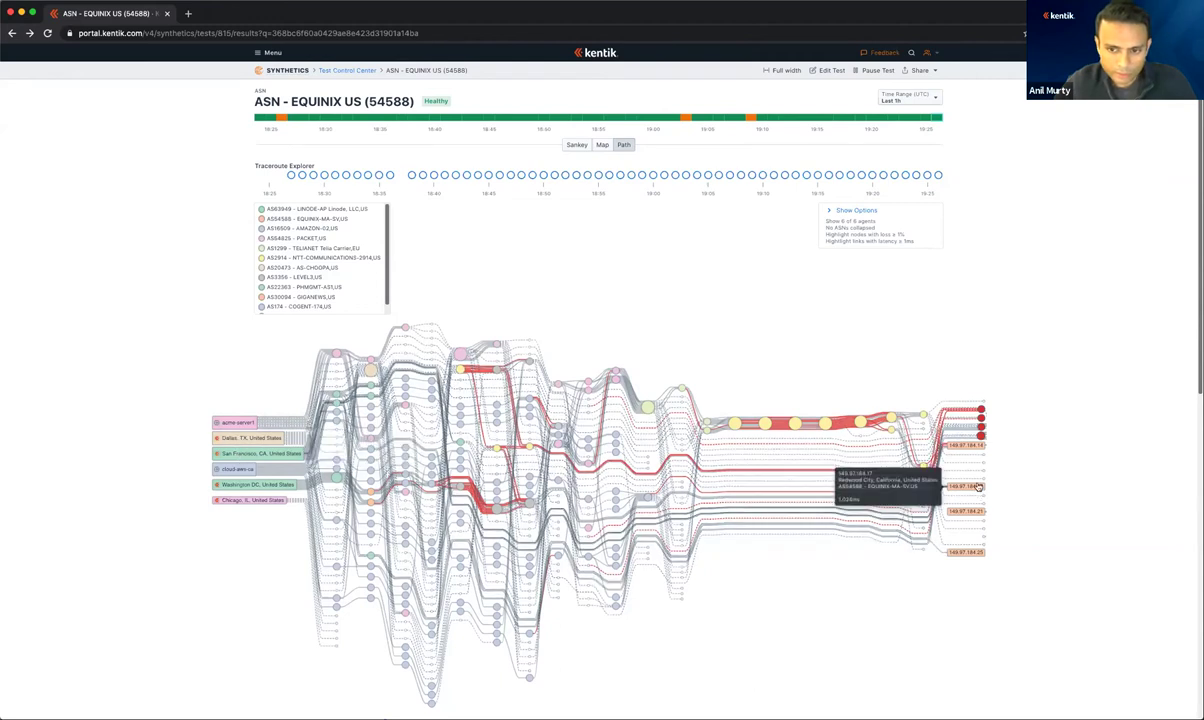
pyautogui.moveTo(238, 467)
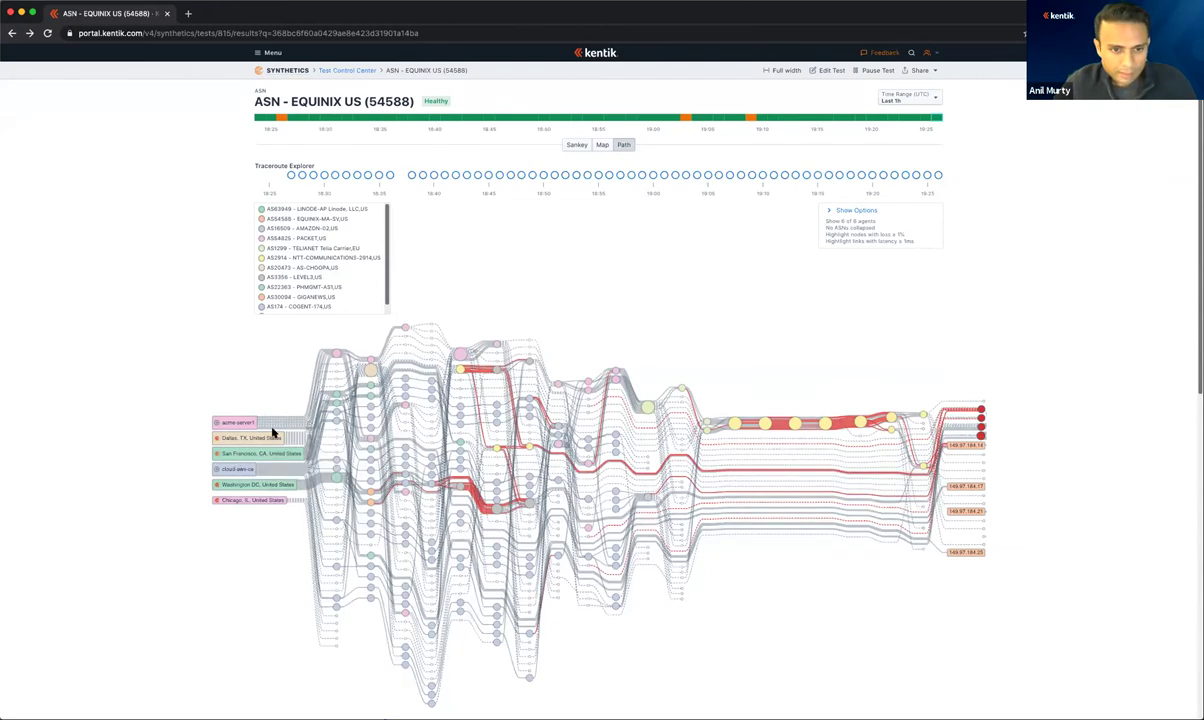
pyautogui.click(340, 380)
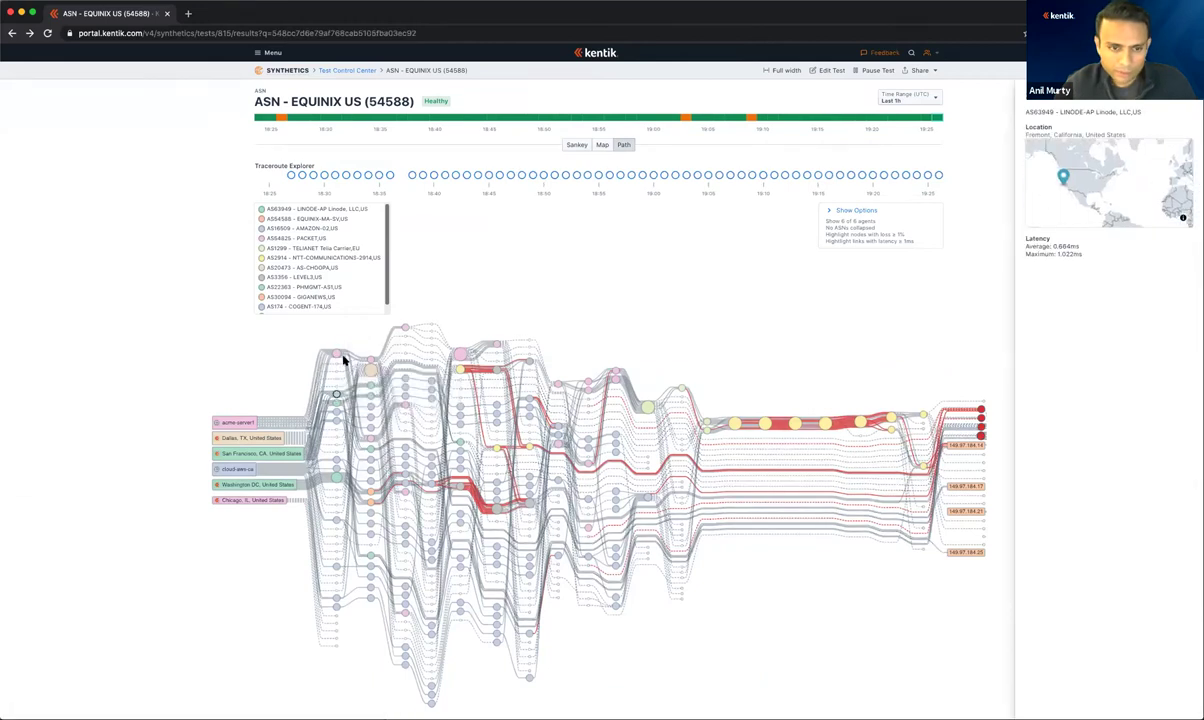
pyautogui.click(337, 358)
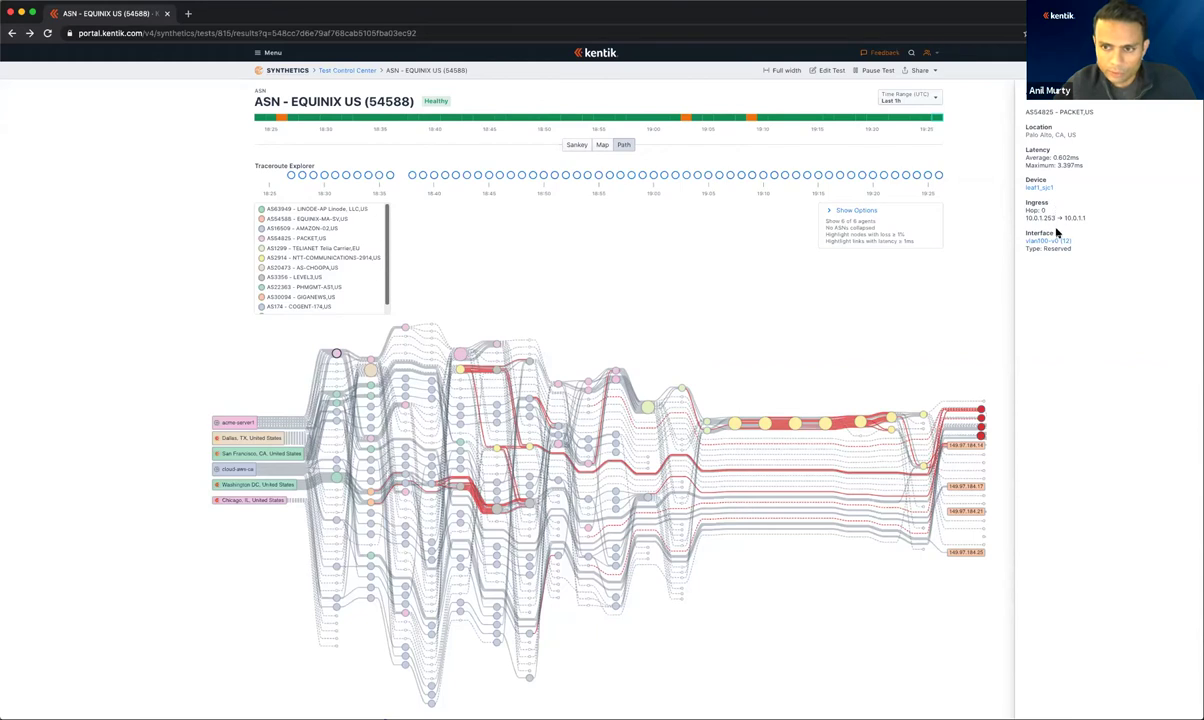
# Step: Highlight the PACKET hop's ingress address, then show paths for 18:46 UTC
pyautogui.moveTo(1025, 218); pyautogui.dragTo(1099, 220)
pyautogui.click(1083, 252)
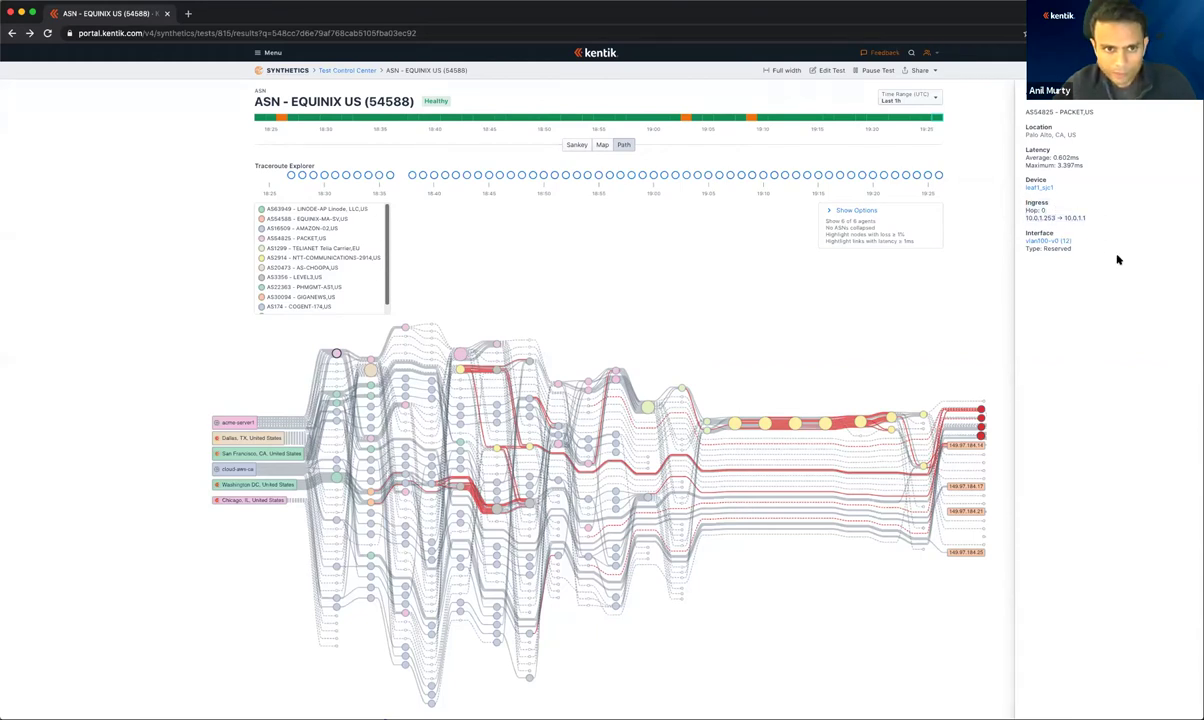
pyautogui.click(505, 119)
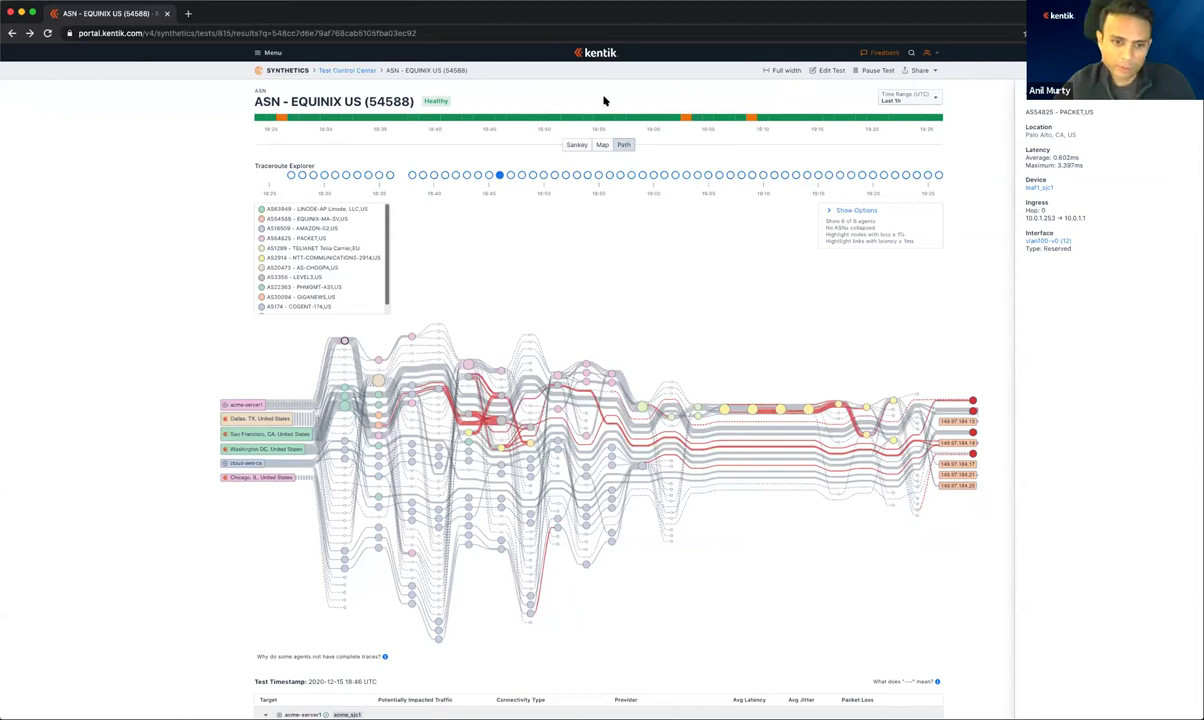
# Step: Return to the Test Control Center list of synthetic tests
pyautogui.click(340, 72)
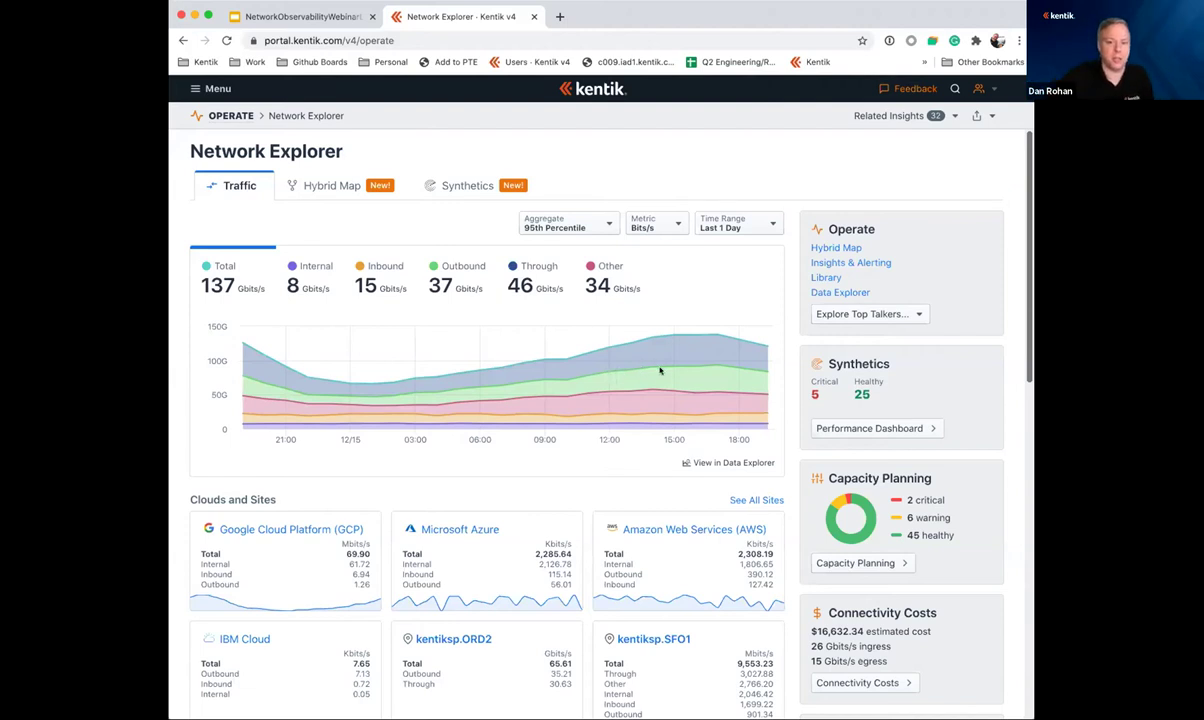
# Step: Go to Hybrid Map from the main menu, hide Options, and scroll to On Prem
pyautogui.click(212, 89)
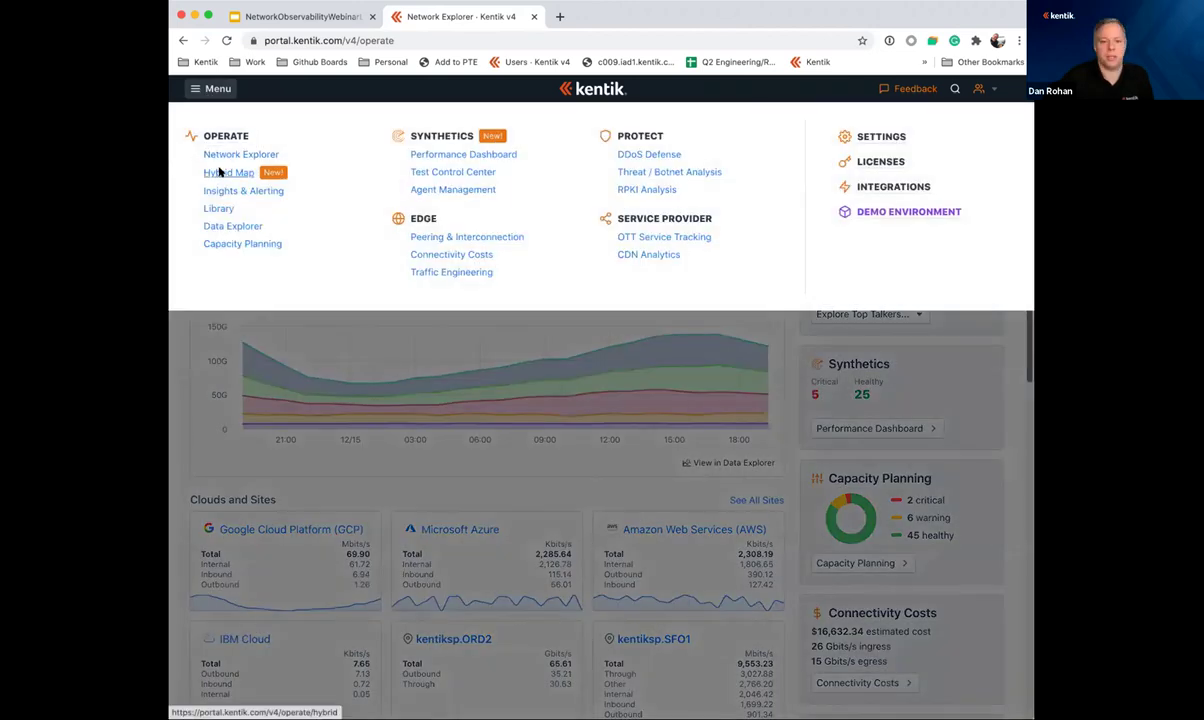
pyautogui.click(219, 172)
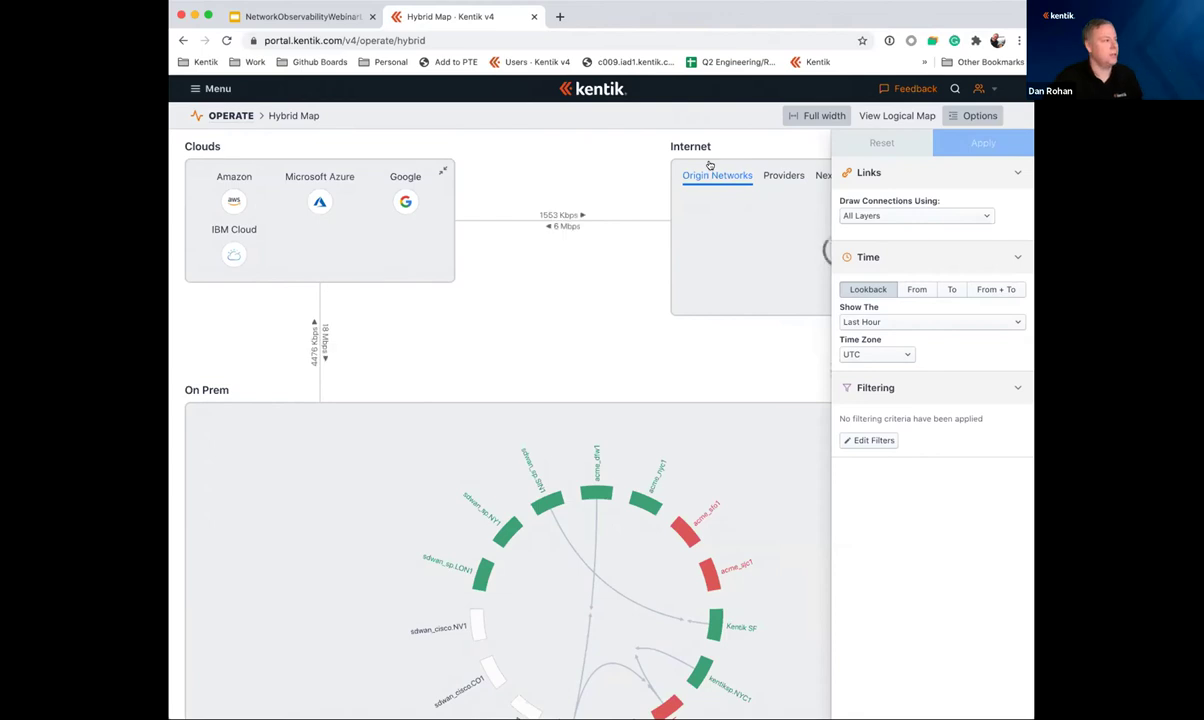
pyautogui.click(975, 115)
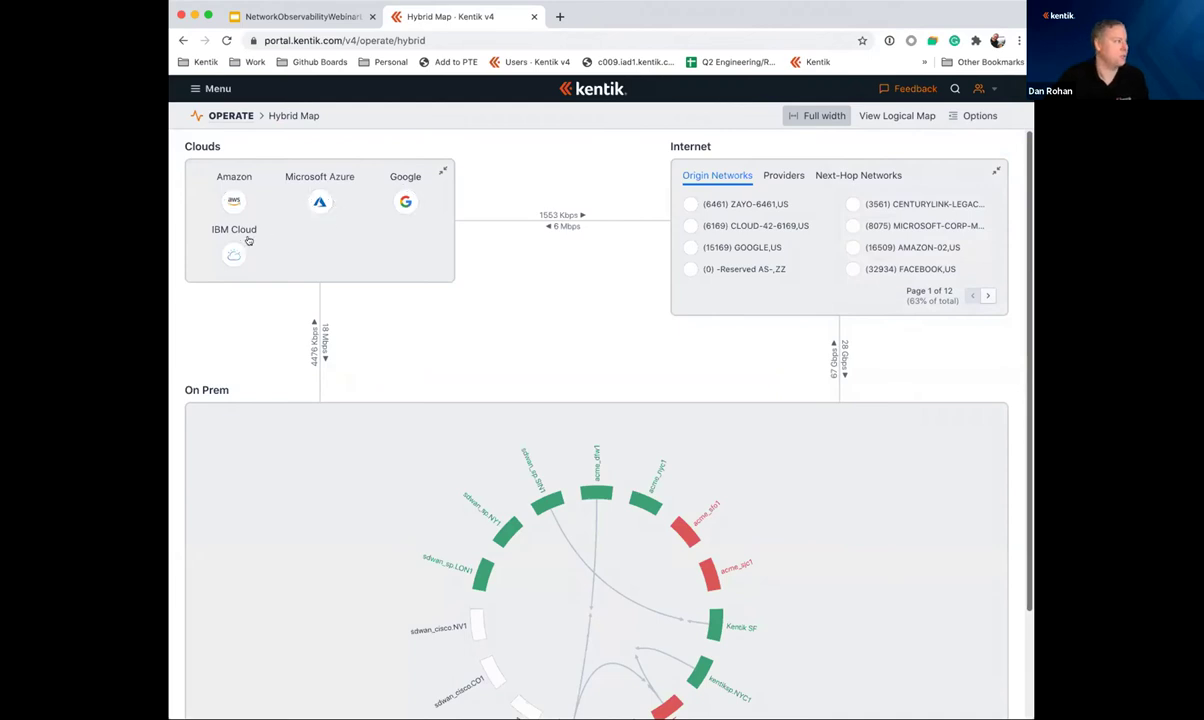
pyautogui.scroll(-3, 379, 543)
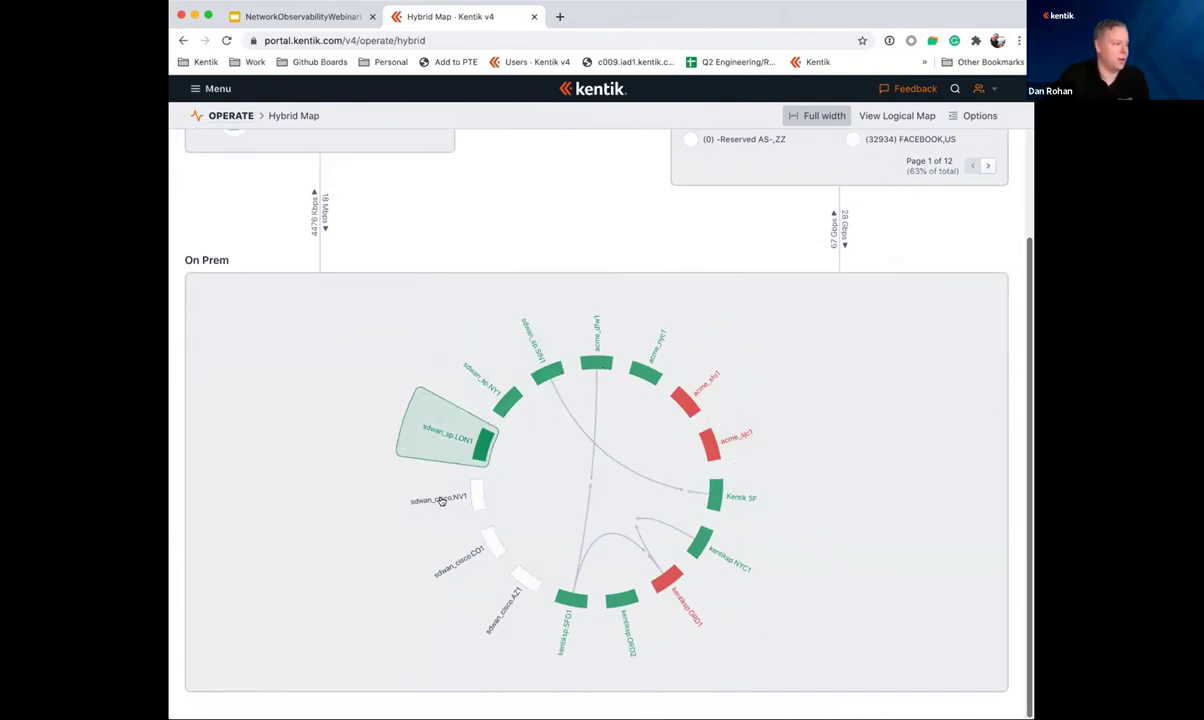
# Step: Check acme_sjc1's health issues, close its popup, and scroll back to the map top
pyautogui.click(724, 426)
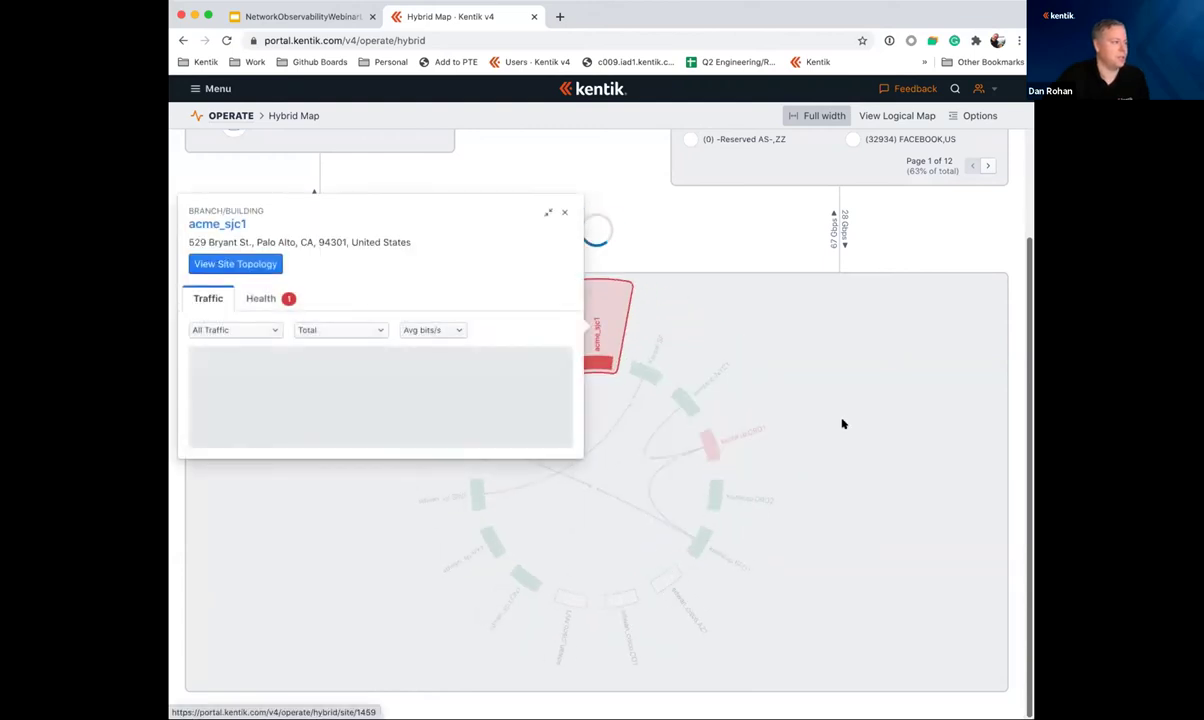
pyautogui.click(256, 295)
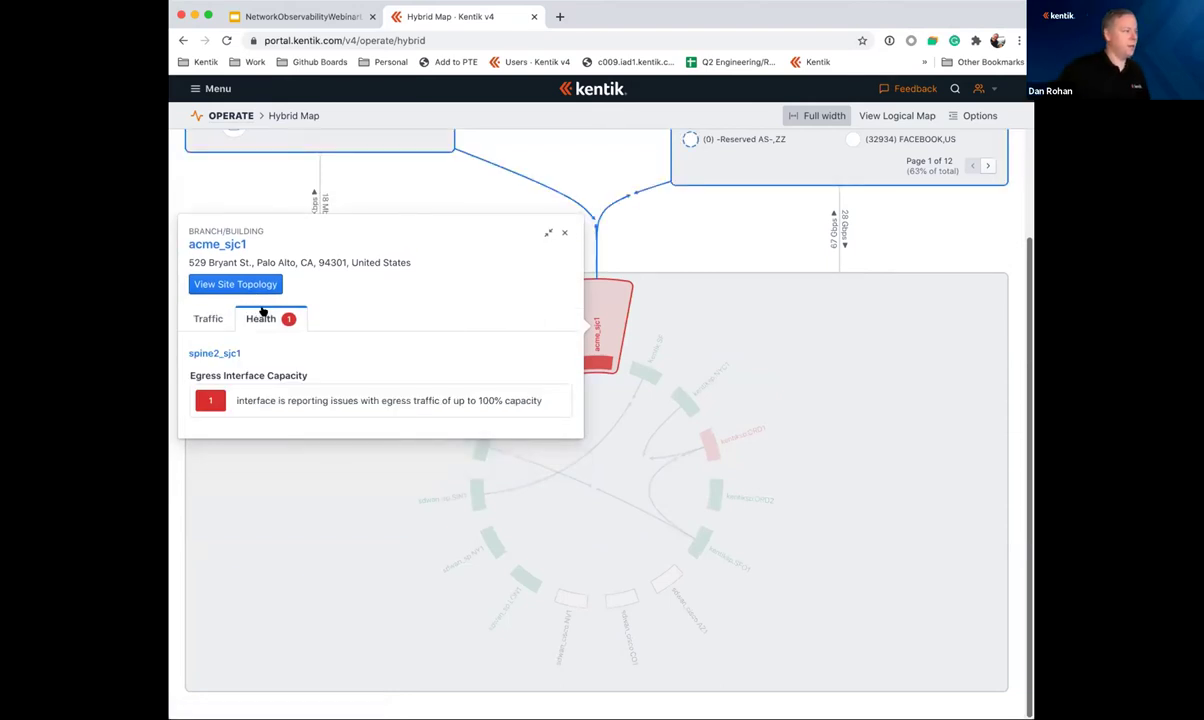
pyautogui.click(744, 335)
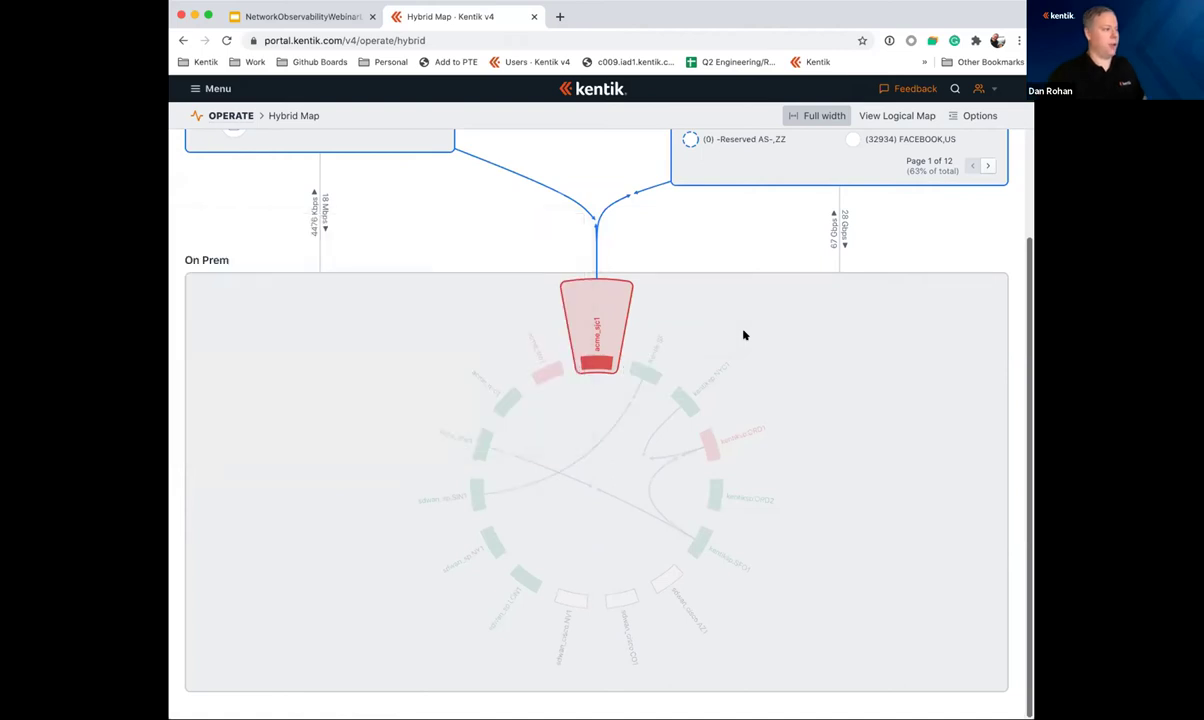
pyautogui.scroll(1, 632, 357)
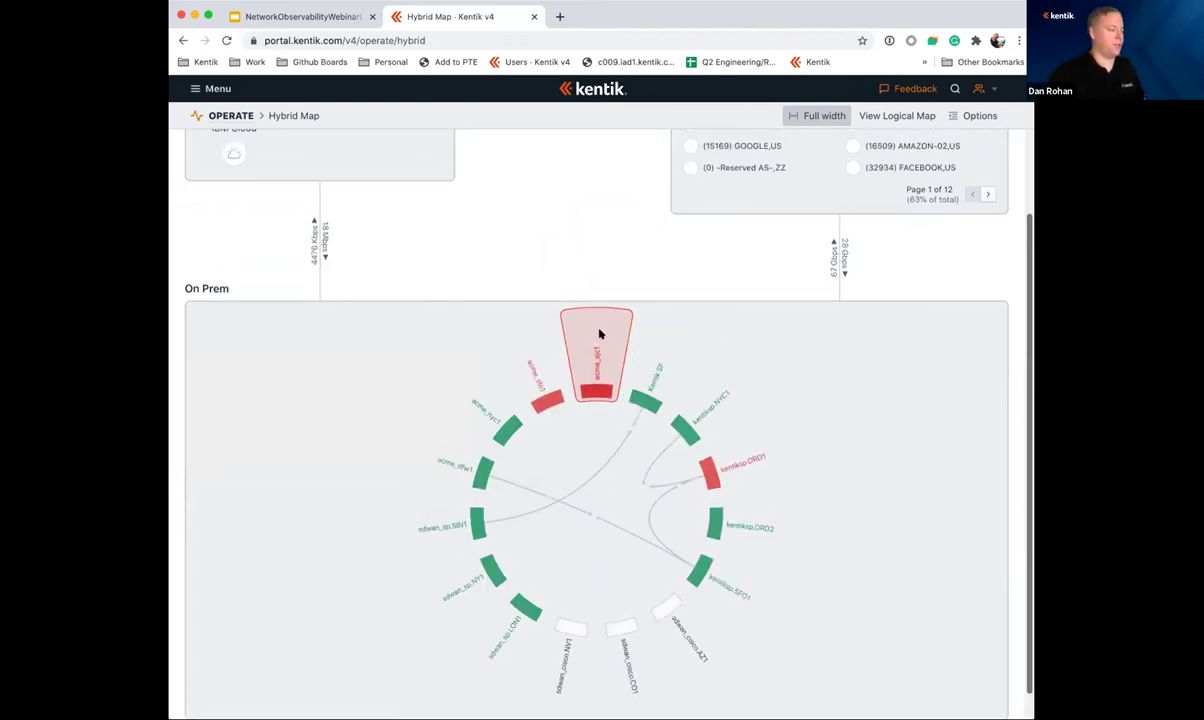
pyautogui.scroll(4, 601, 335)
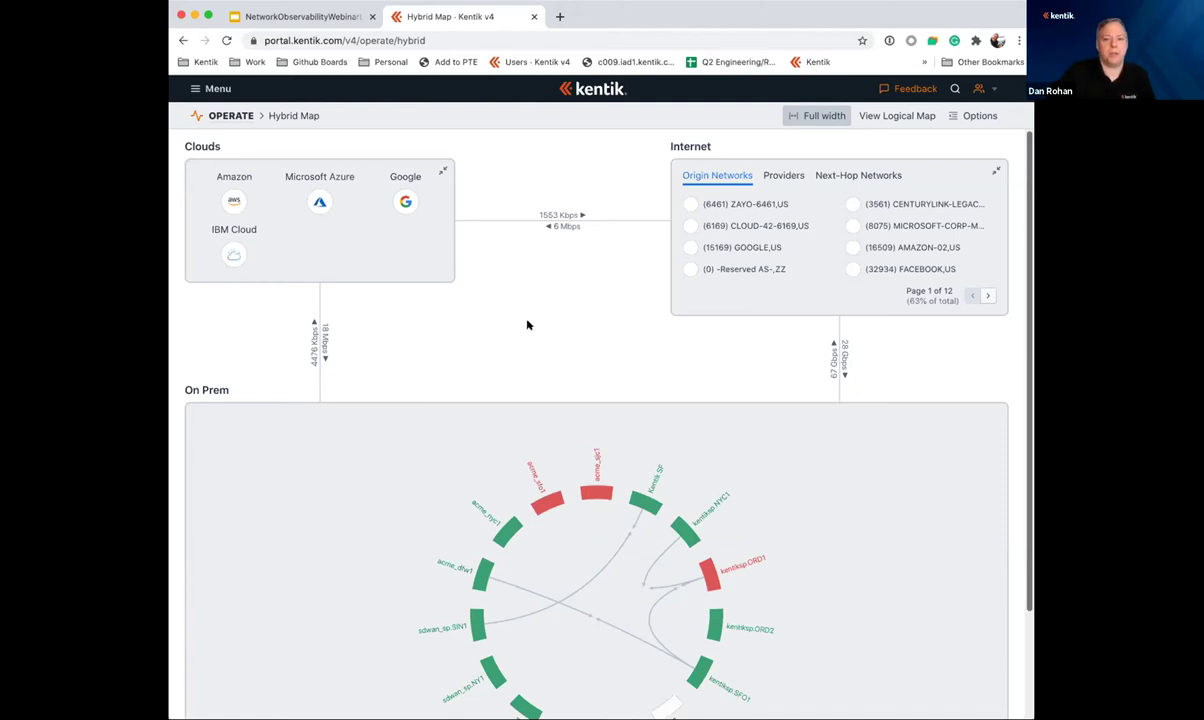
pyautogui.click(233, 203)
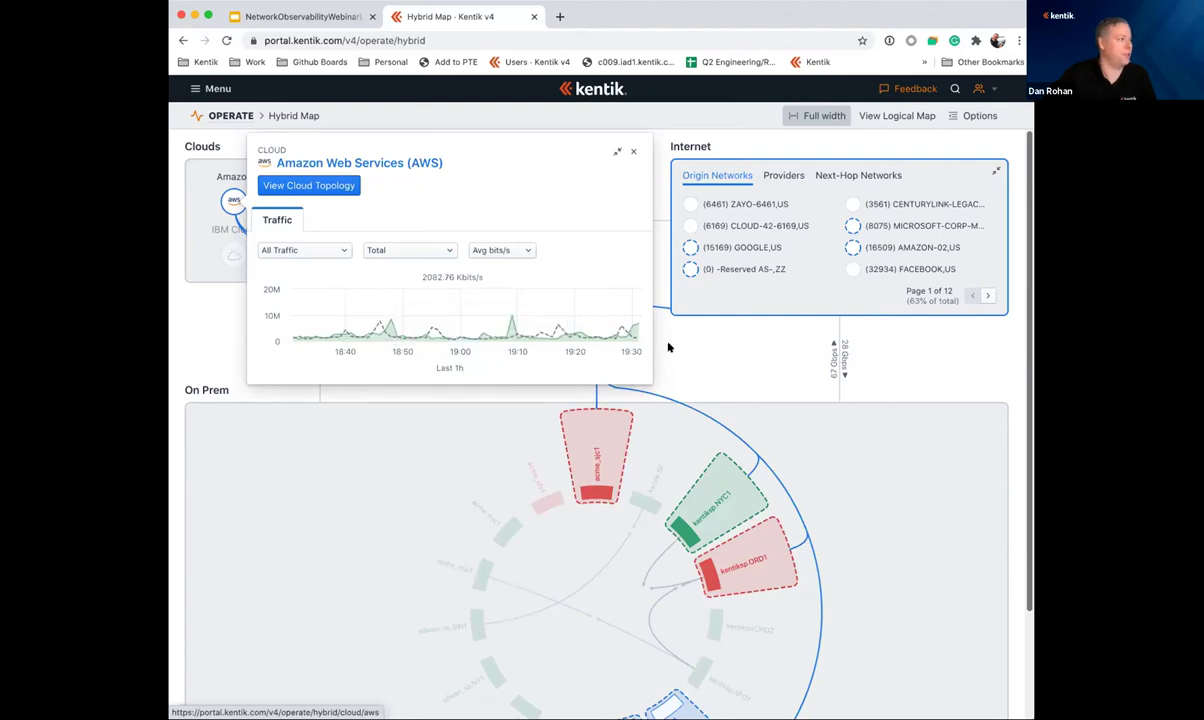
pyautogui.click(973, 117)
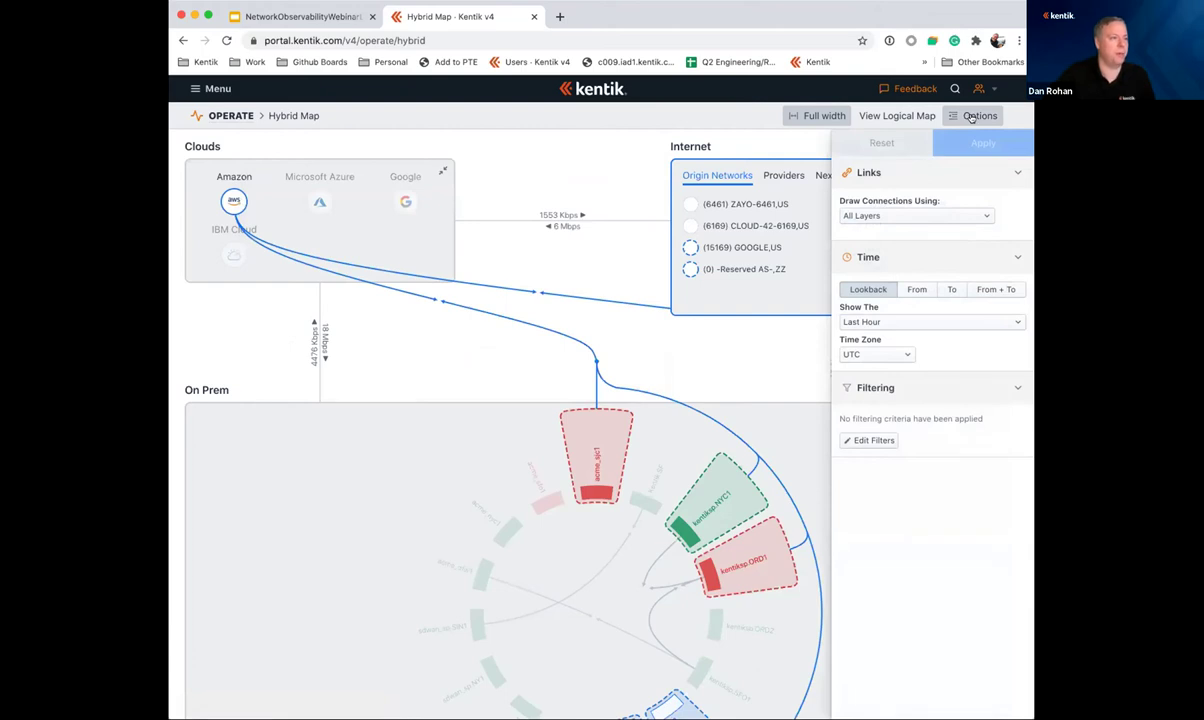
pyautogui.click(985, 289)
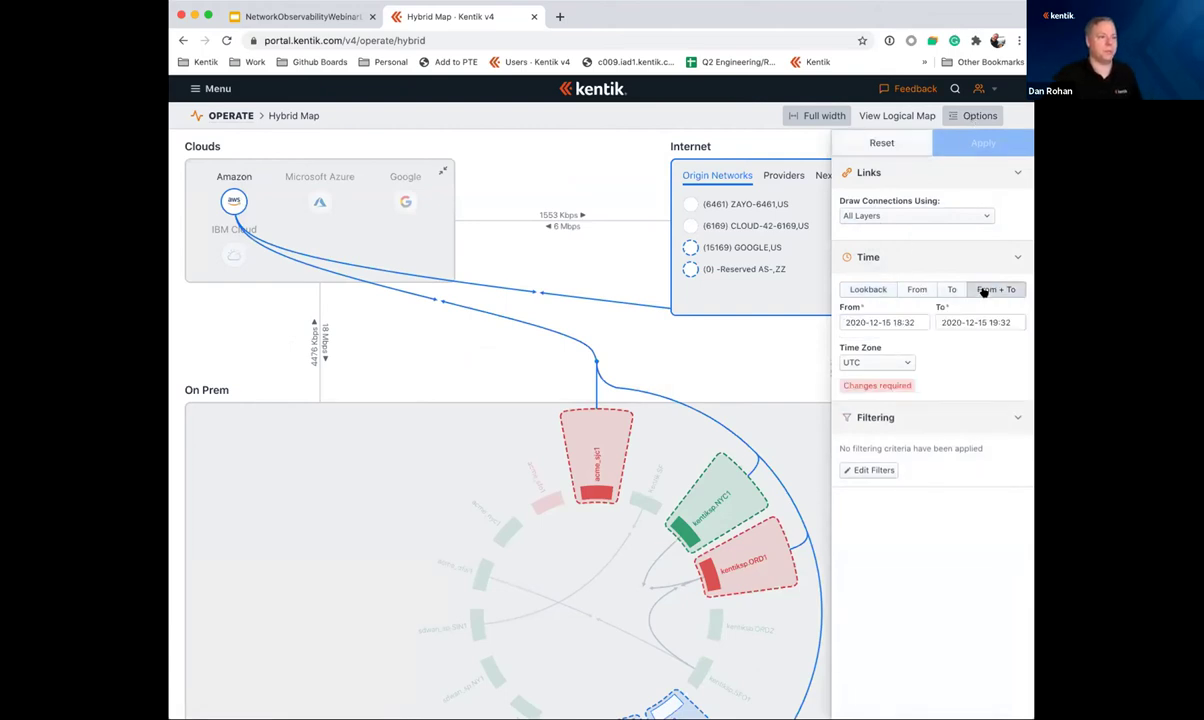
pyautogui.click(879, 322)
pyautogui.click(676, 243)
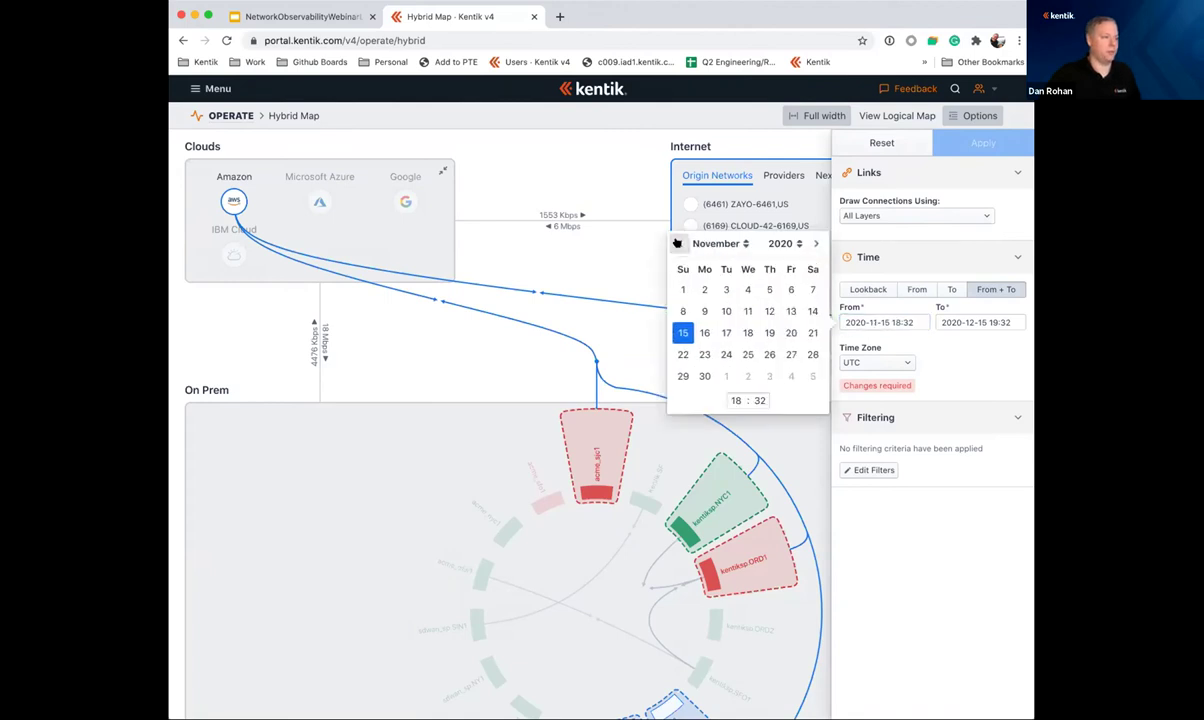
pyautogui.click(745, 353)
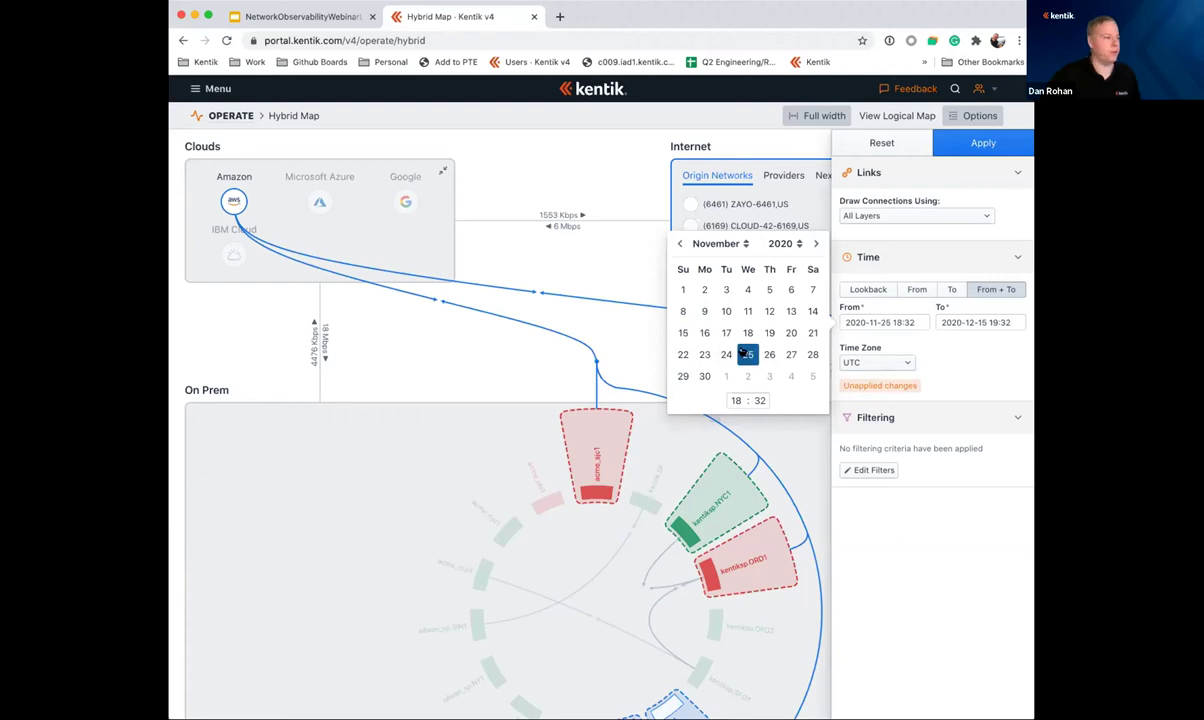
pyautogui.write('11')
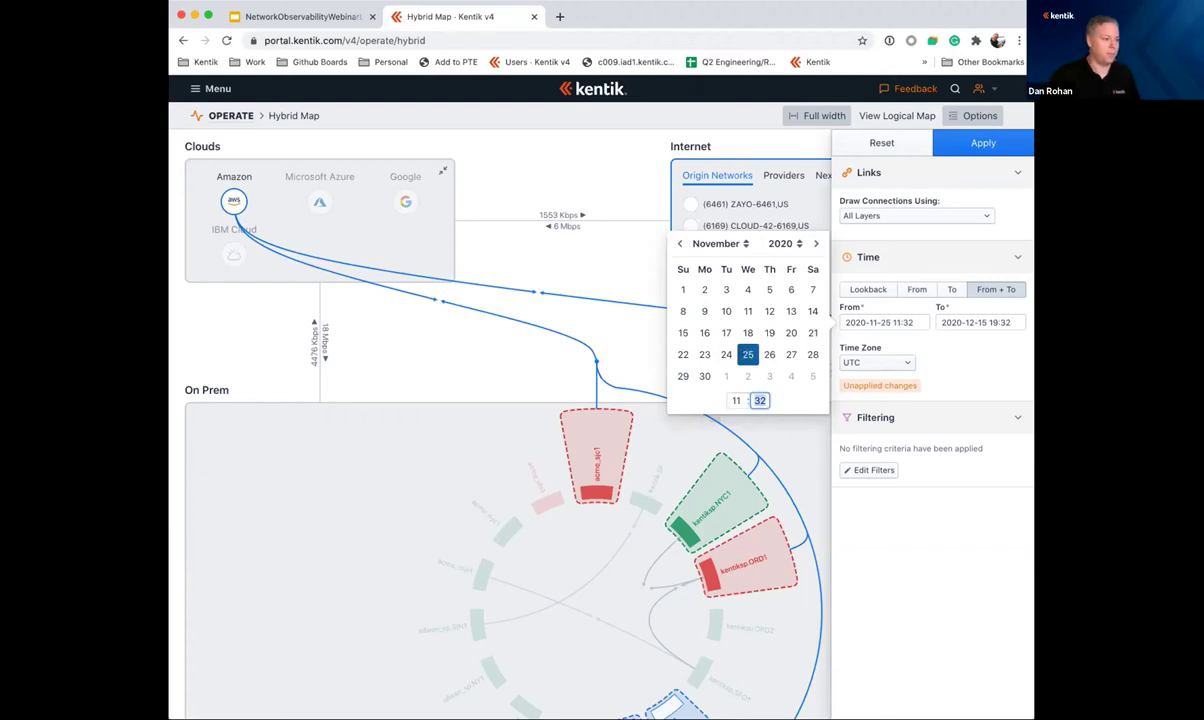
pyautogui.click(945, 322)
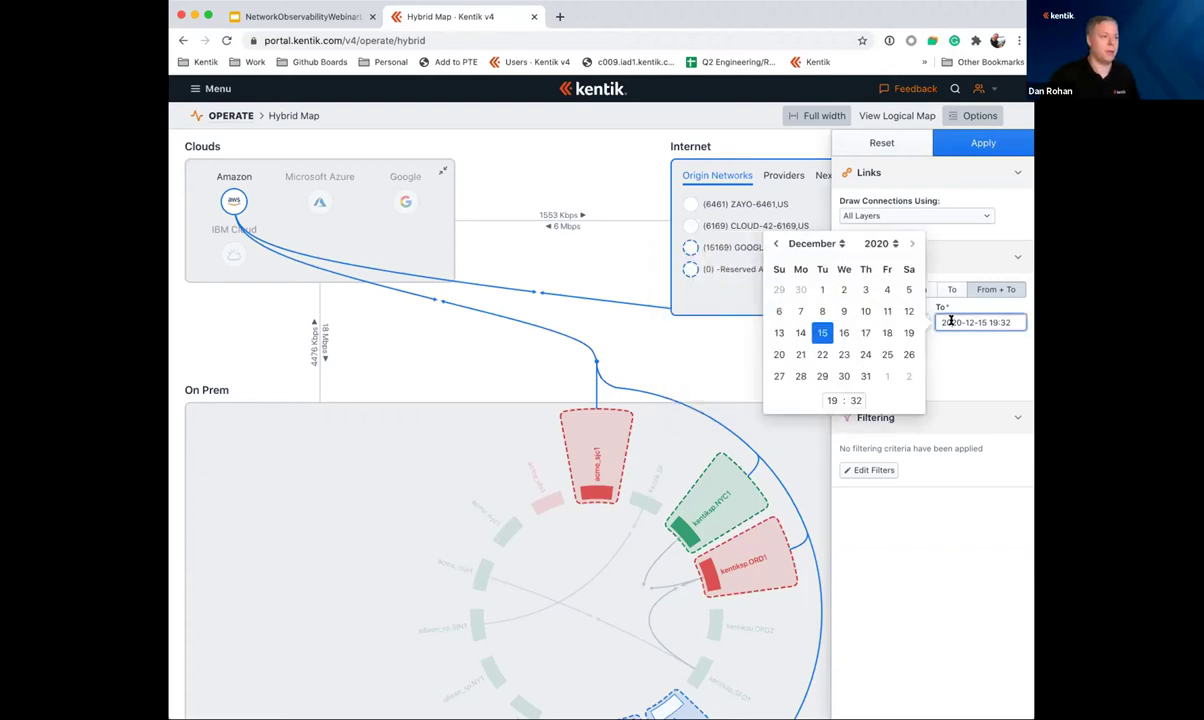
pyautogui.click(775, 243)
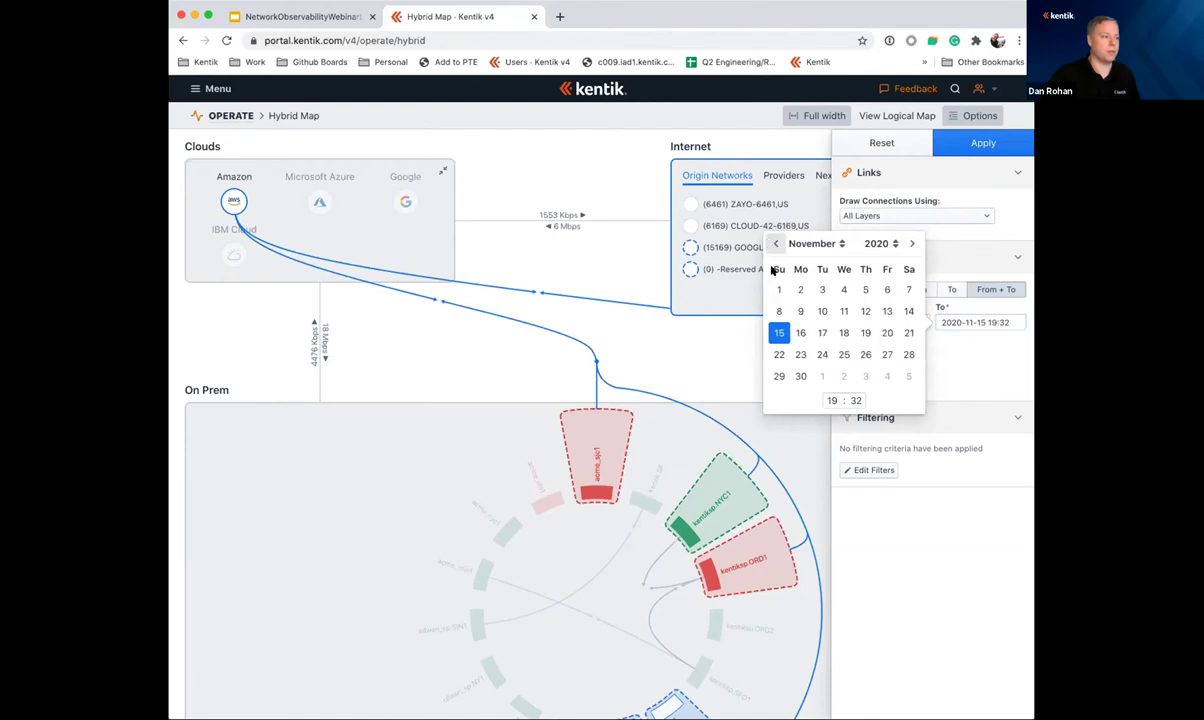
pyautogui.click(865, 354)
pyautogui.click(831, 400)
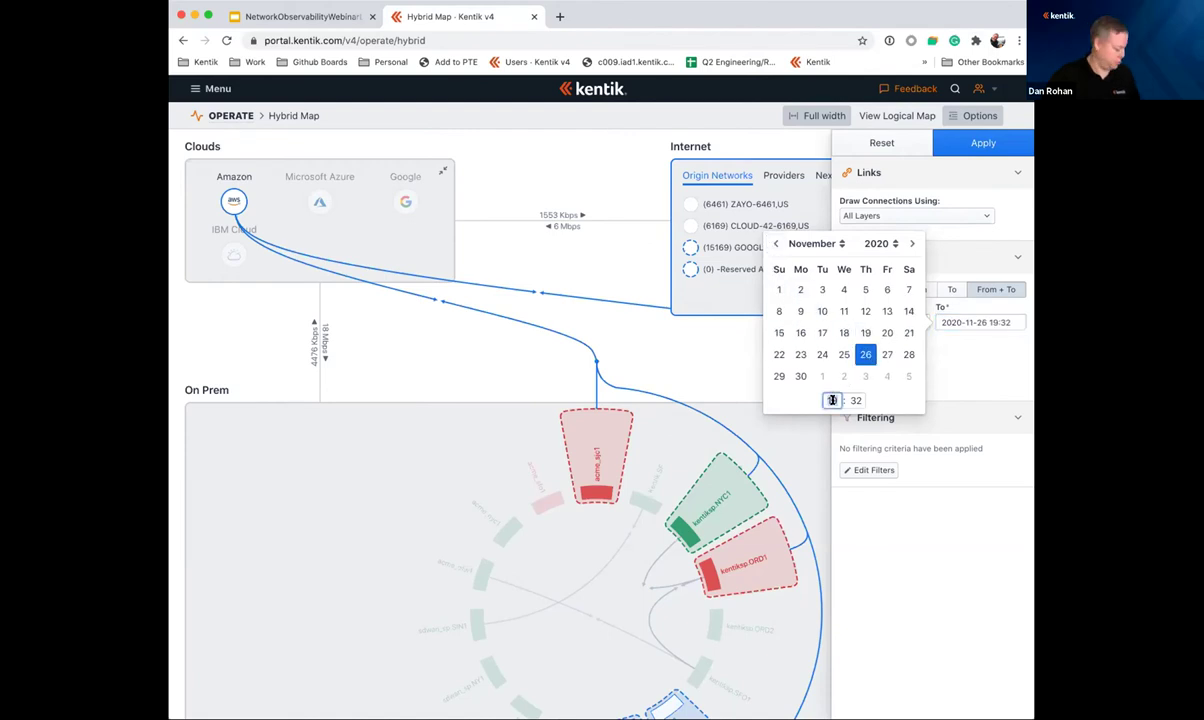
pyautogui.write('2')
pyautogui.click(970, 143)
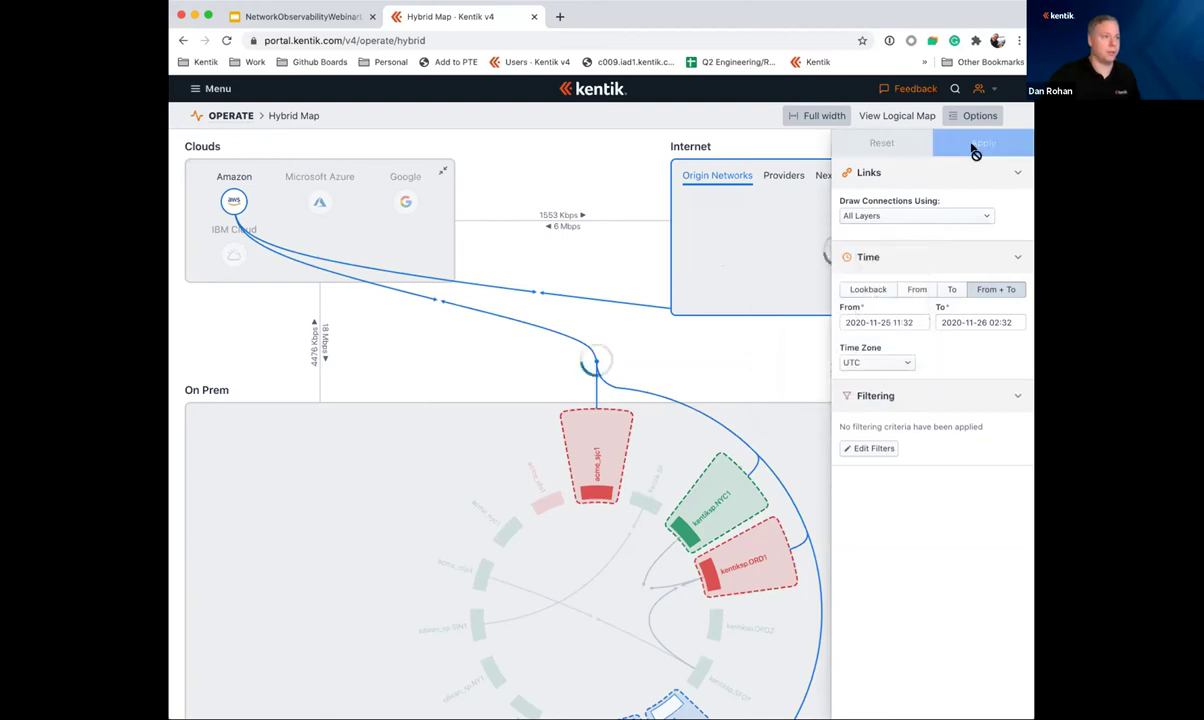
# Step: Check Amazon traffic for the Nov 25–26 range, view the ZAYO-6461,US path, and reopen the AWS summary
pyautogui.click(233, 203)
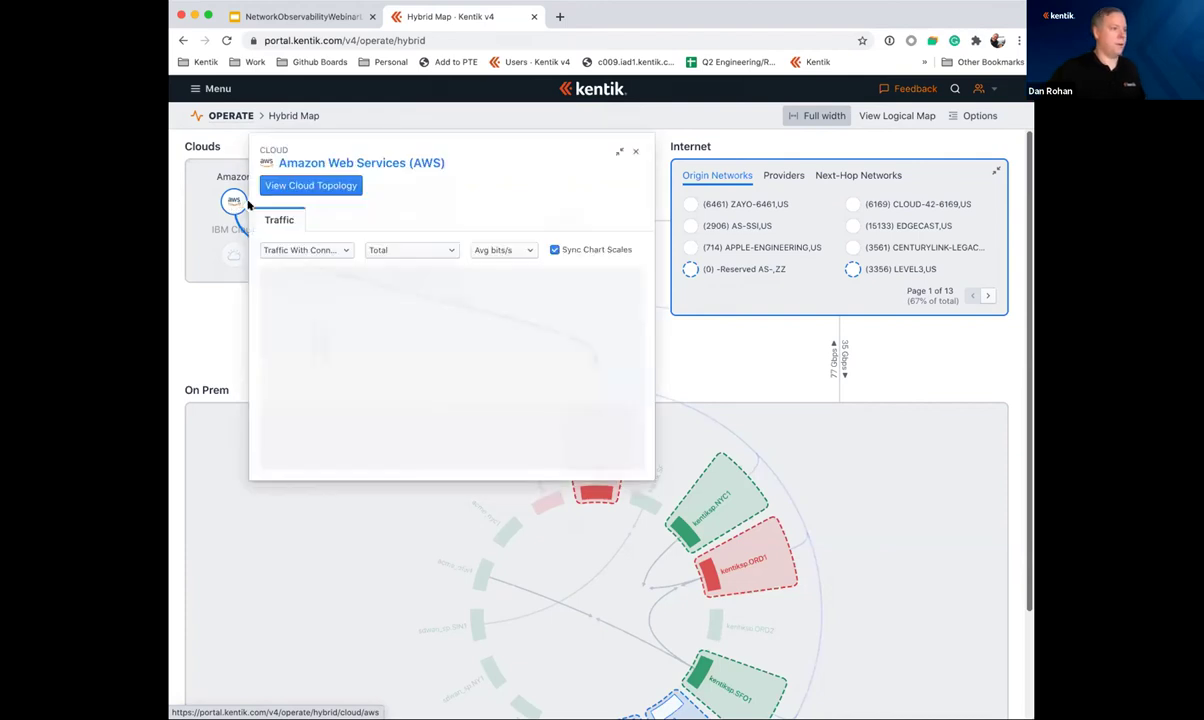
pyautogui.click(959, 116)
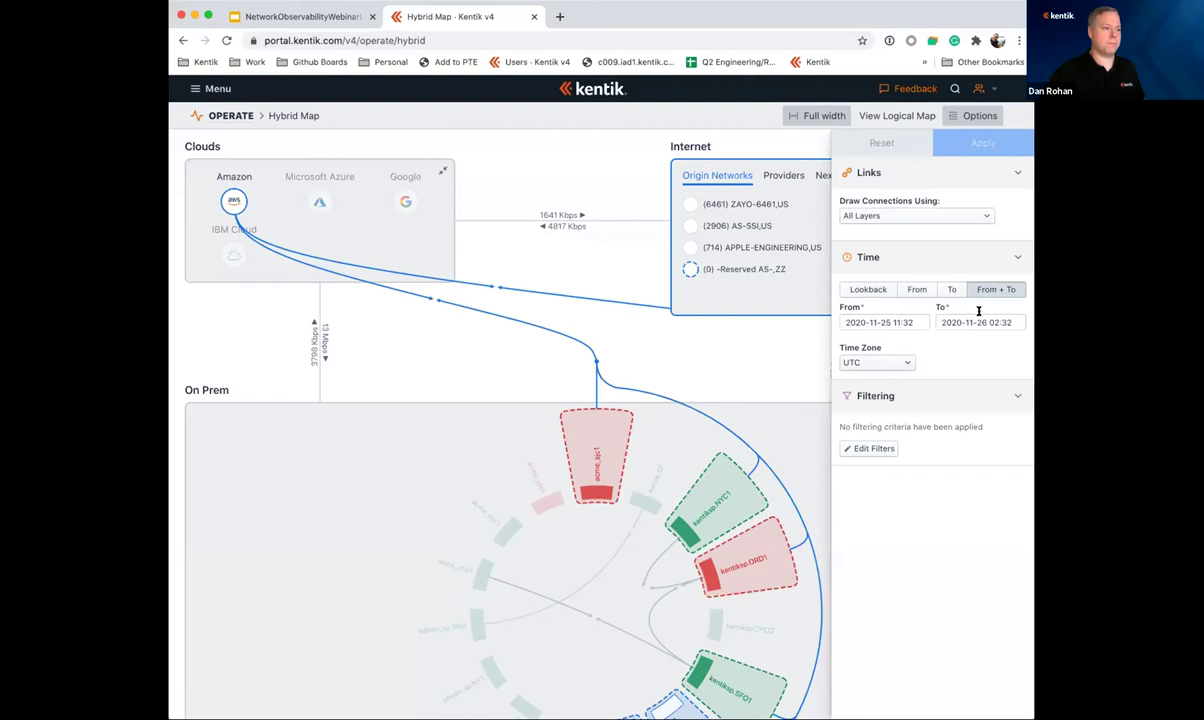
pyautogui.click(690, 204)
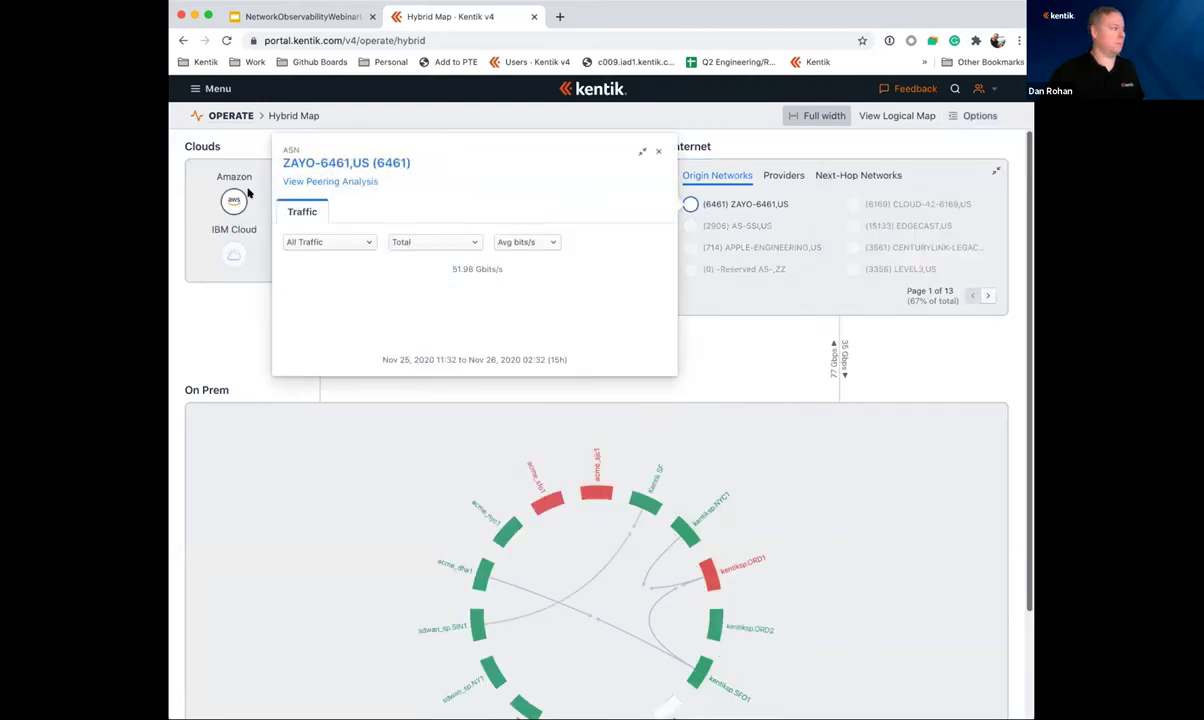
pyautogui.click(241, 192)
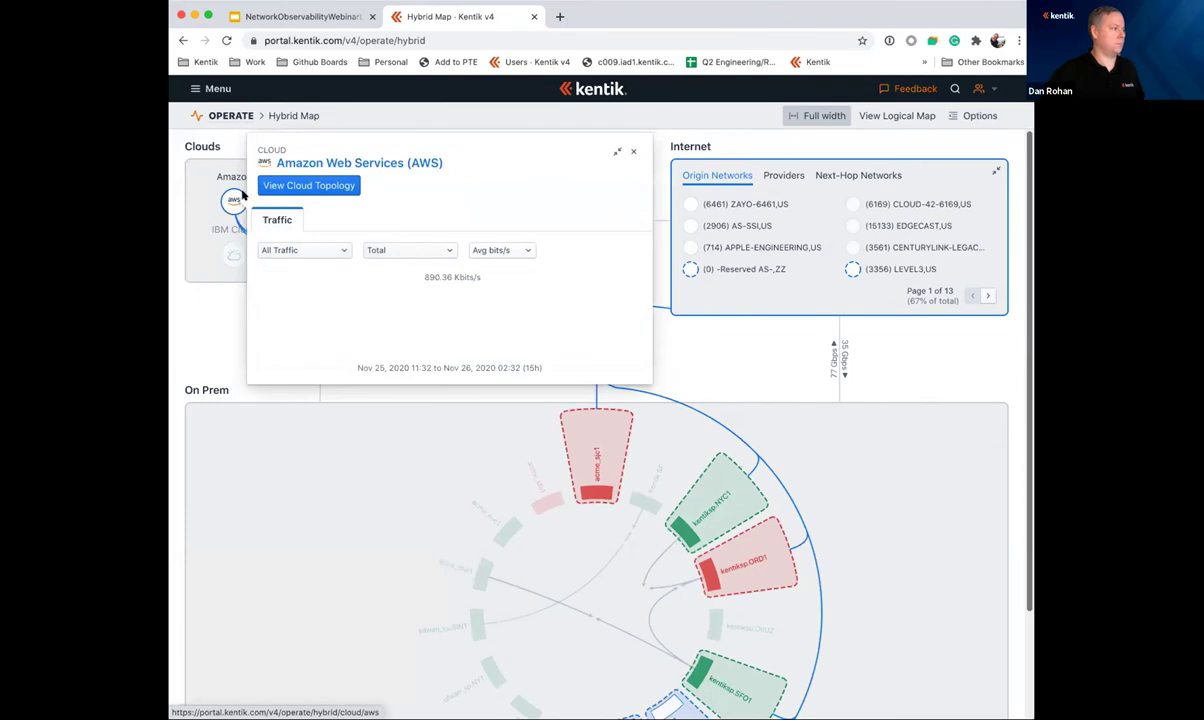
pyautogui.click(232, 201)
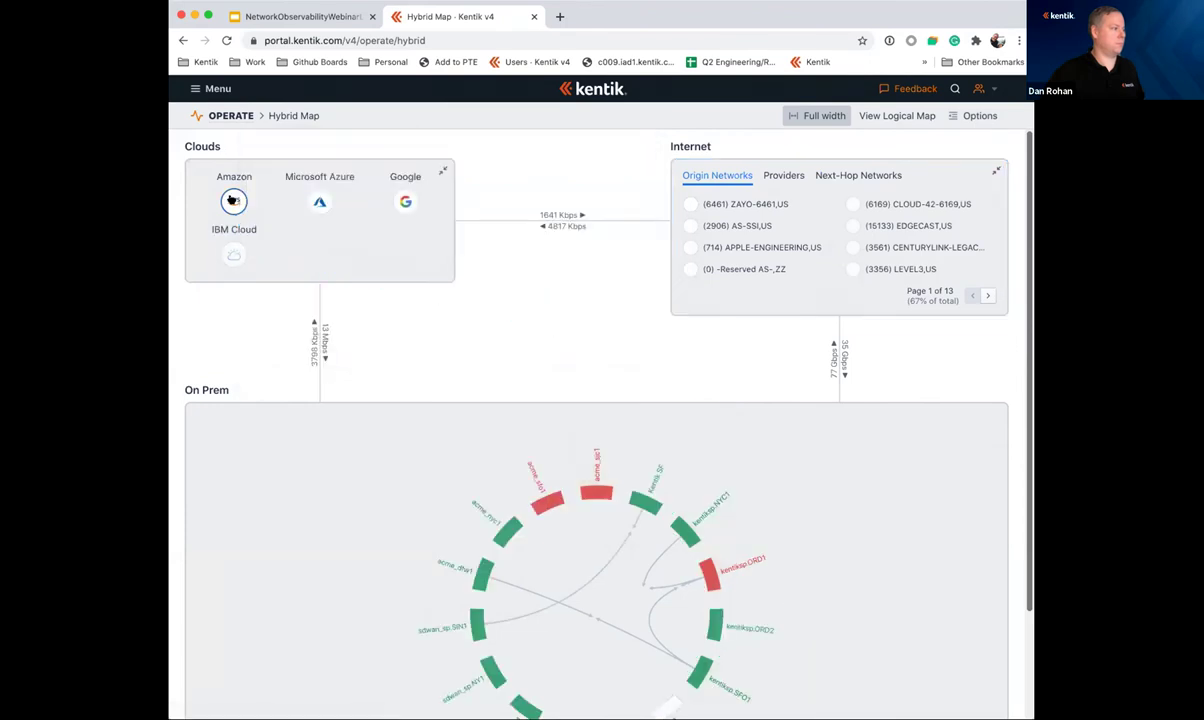
pyautogui.click(232, 201)
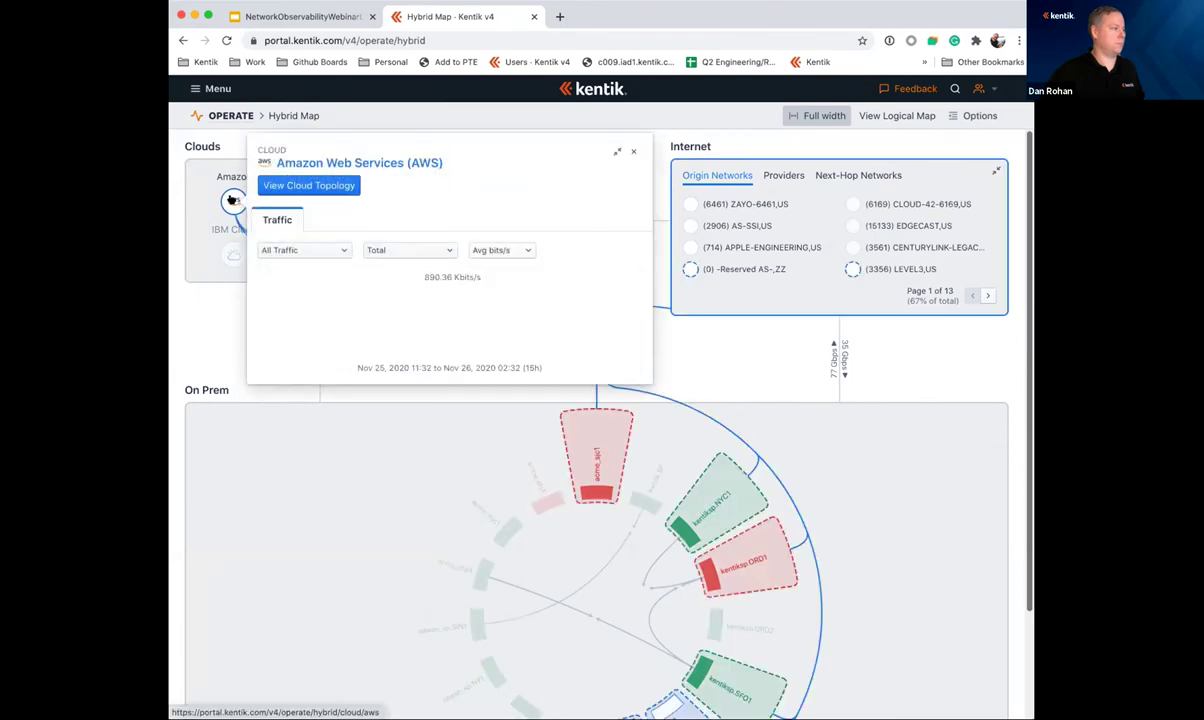
pyautogui.click(308, 180)
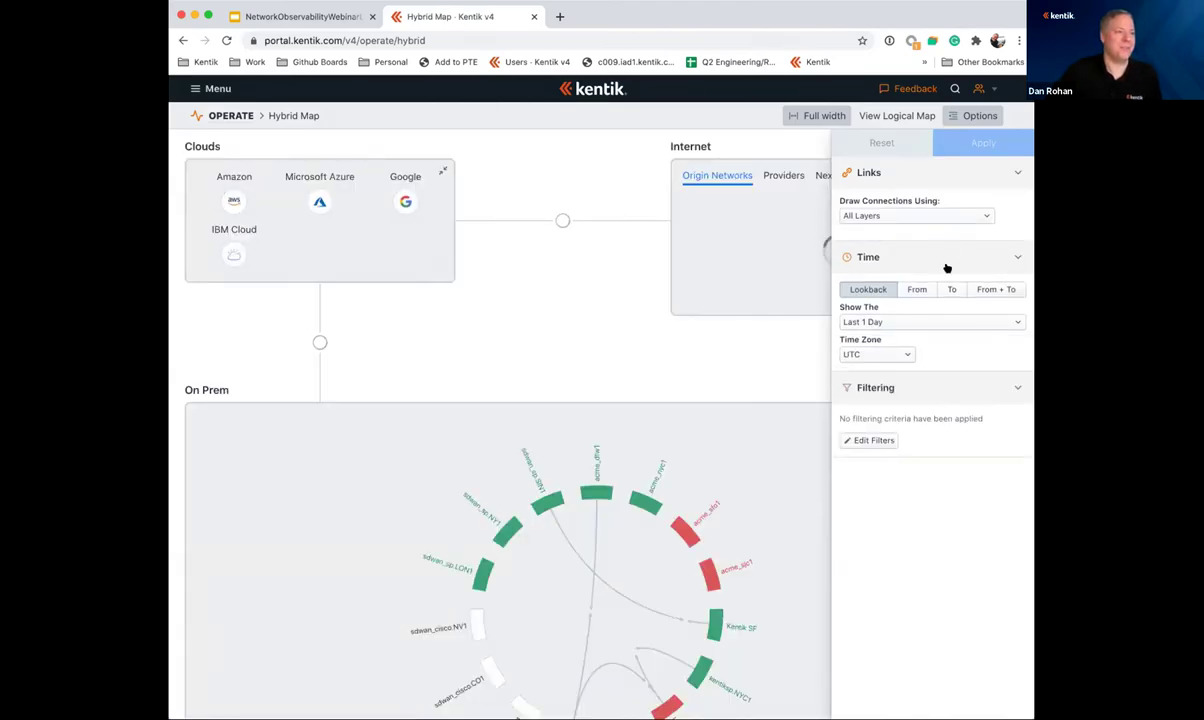
pyautogui.click(983, 289)
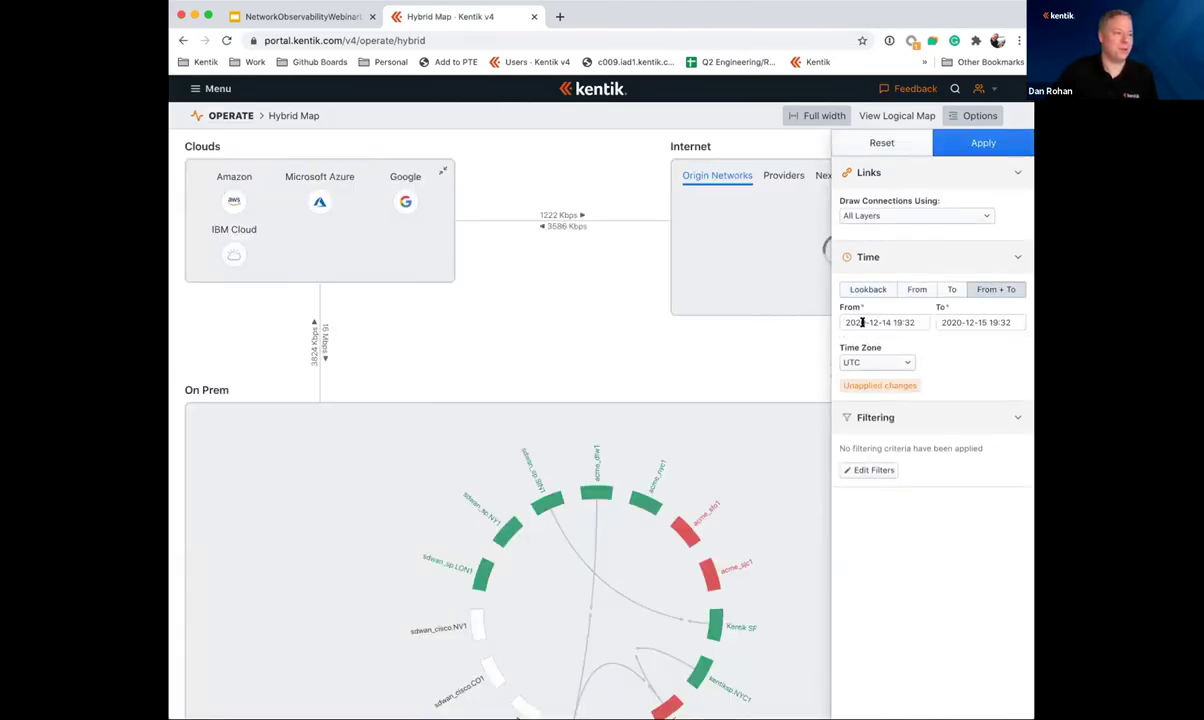
pyautogui.click(859, 322)
pyautogui.click(680, 243)
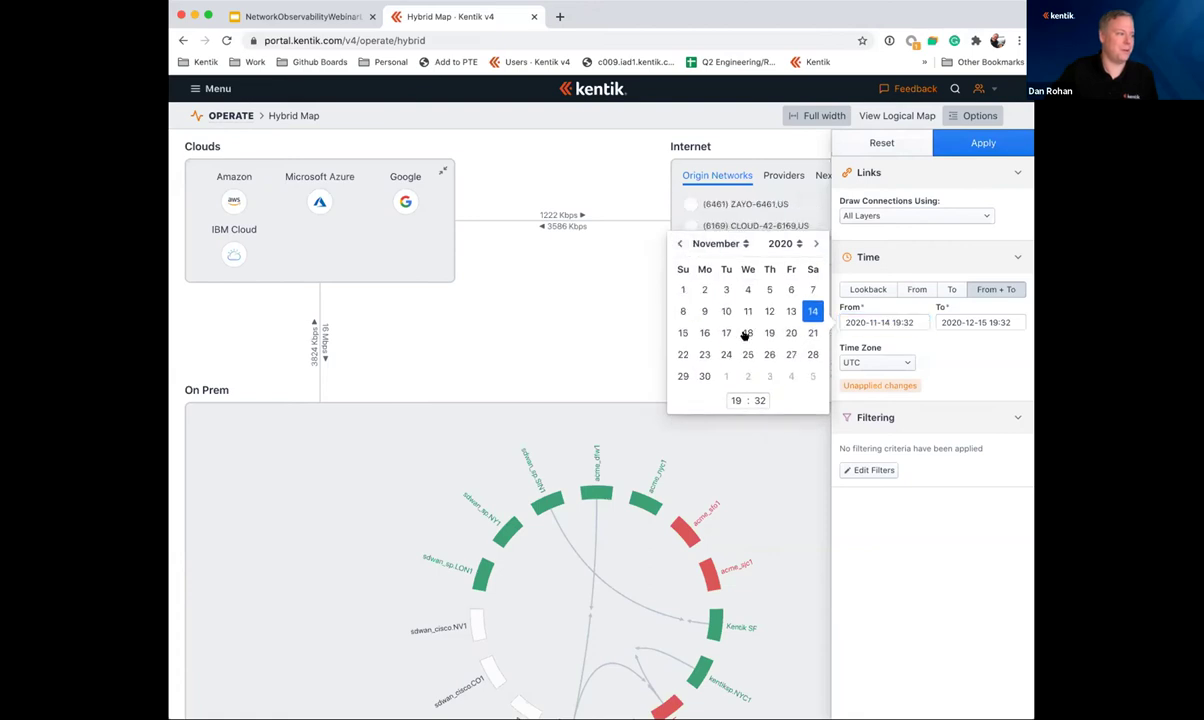
pyautogui.click(747, 355)
pyautogui.click(735, 400)
pyautogui.write('2')
pyautogui.press('Tab')
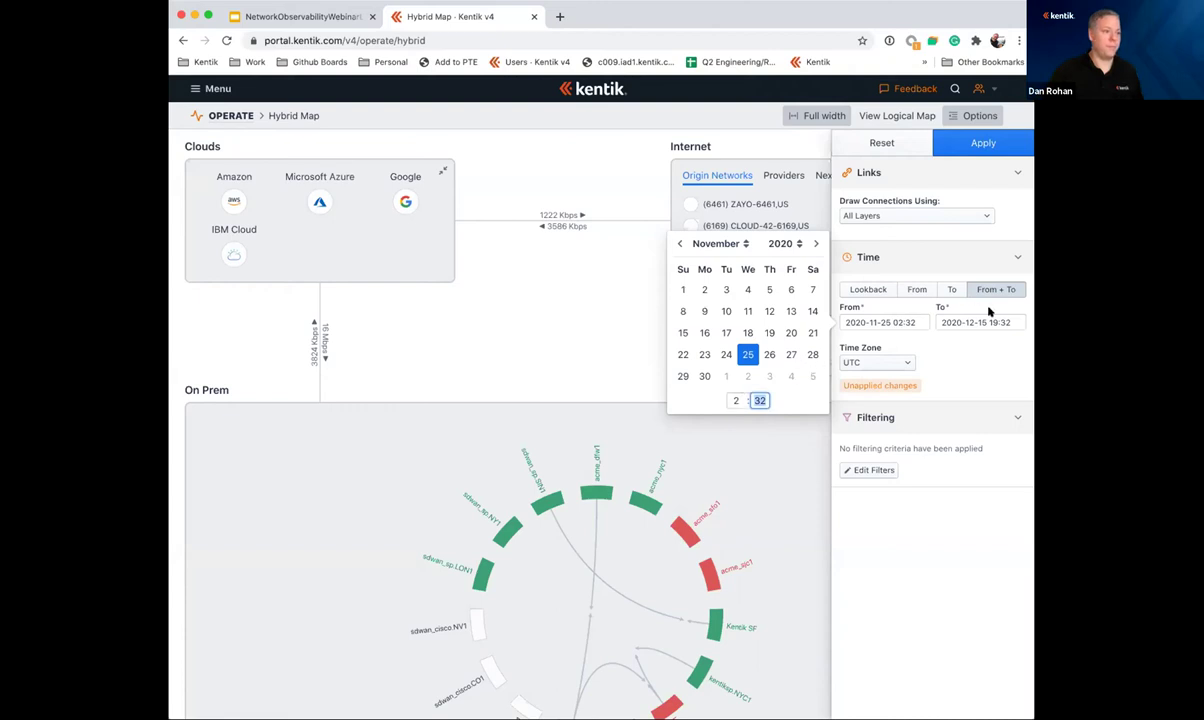
pyautogui.click(988, 320)
pyautogui.click(775, 243)
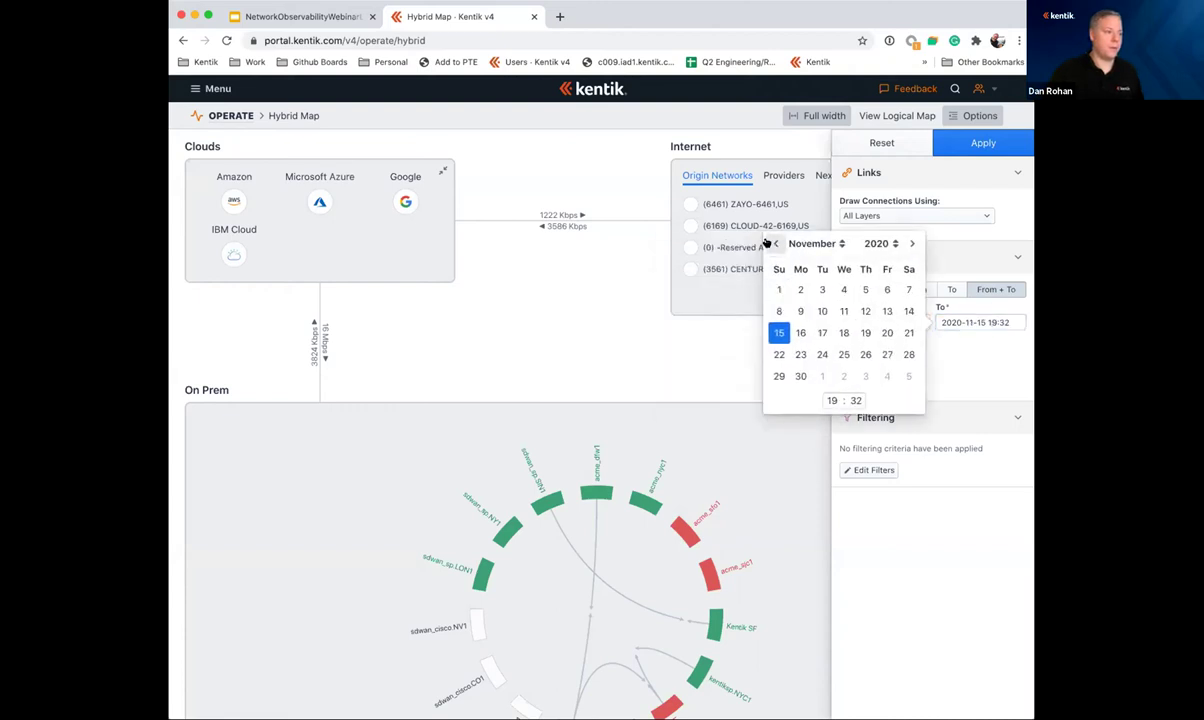
pyautogui.click(865, 354)
pyautogui.click(832, 400)
pyautogui.write('2')
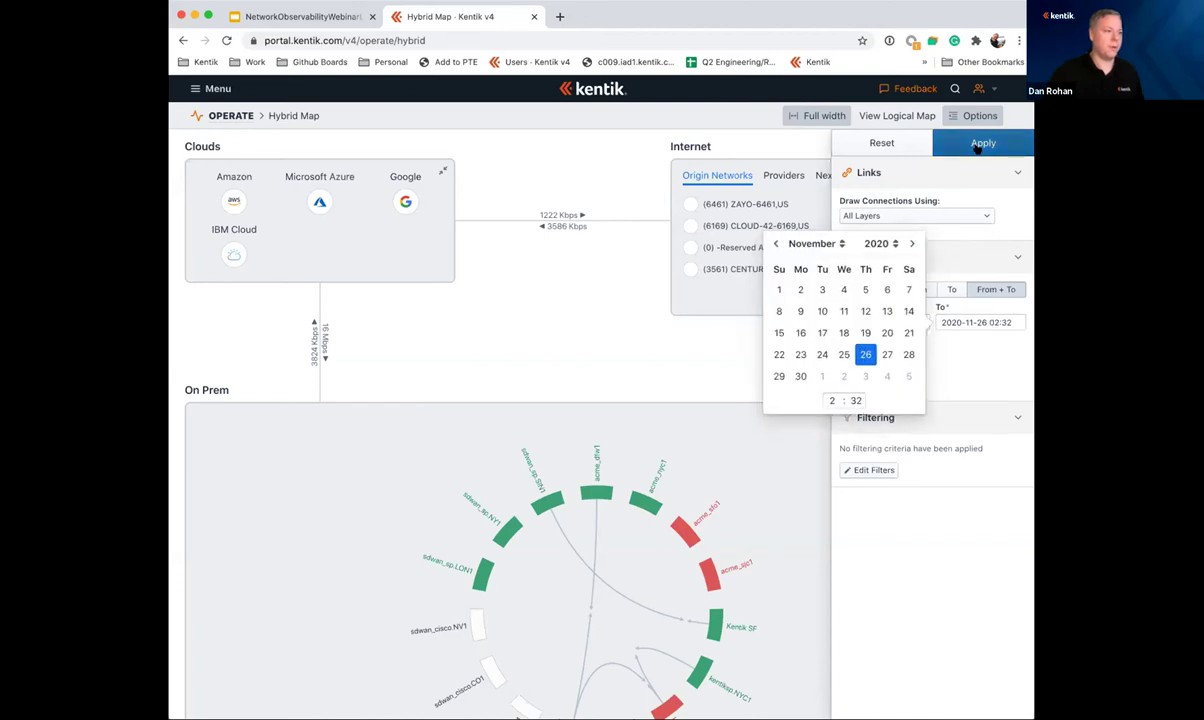
pyautogui.click(977, 146)
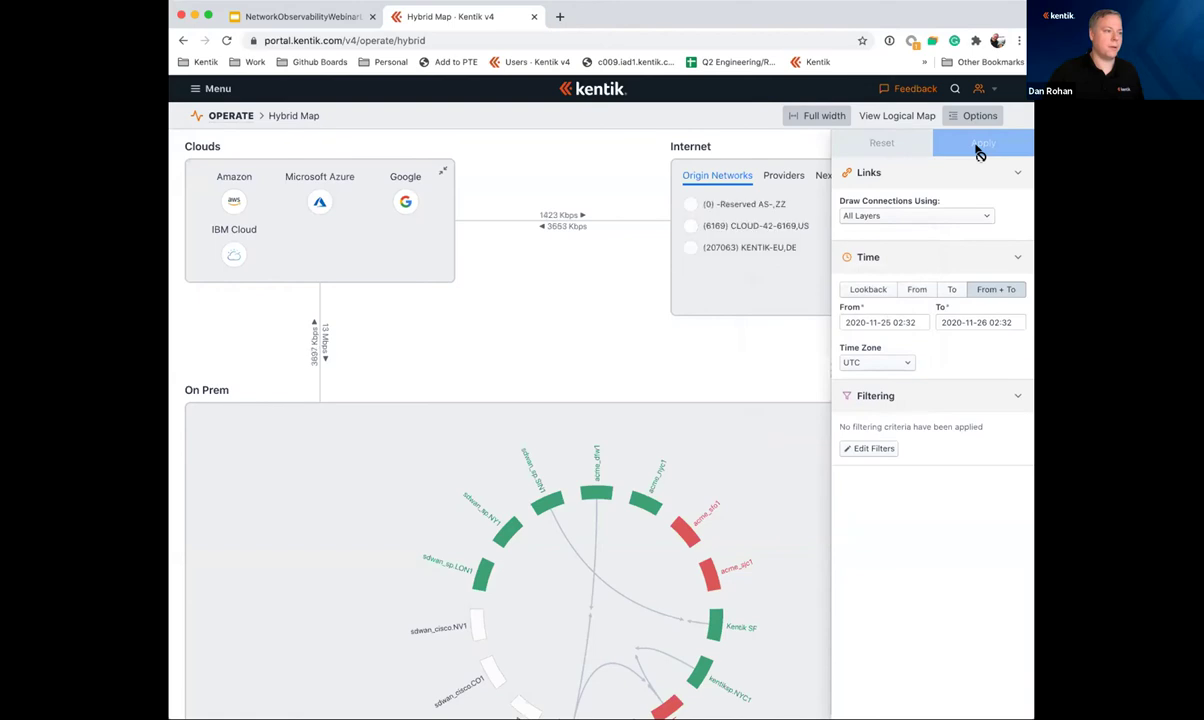
# Step: Open the Amazon Web Services card to see its one-day traffic chart
pyautogui.click(231, 202)
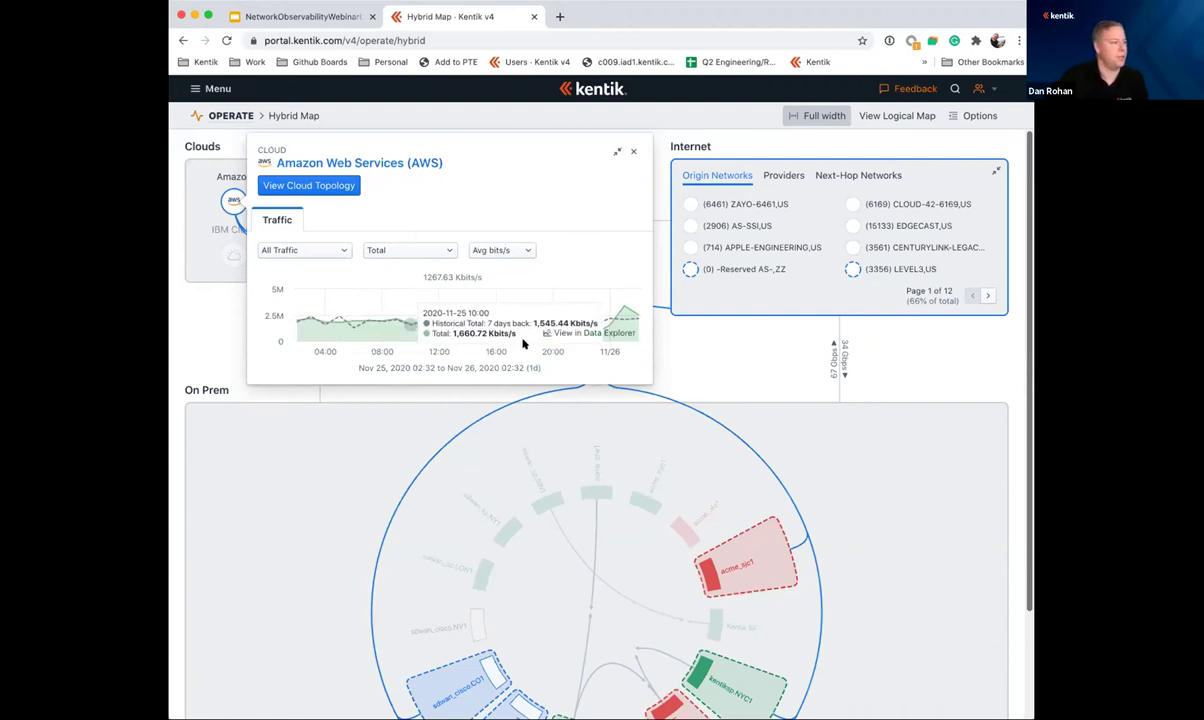
# Step: Open All AWS Traffic in Data Explorer and review its query settings panel
pyautogui.click(583, 327)
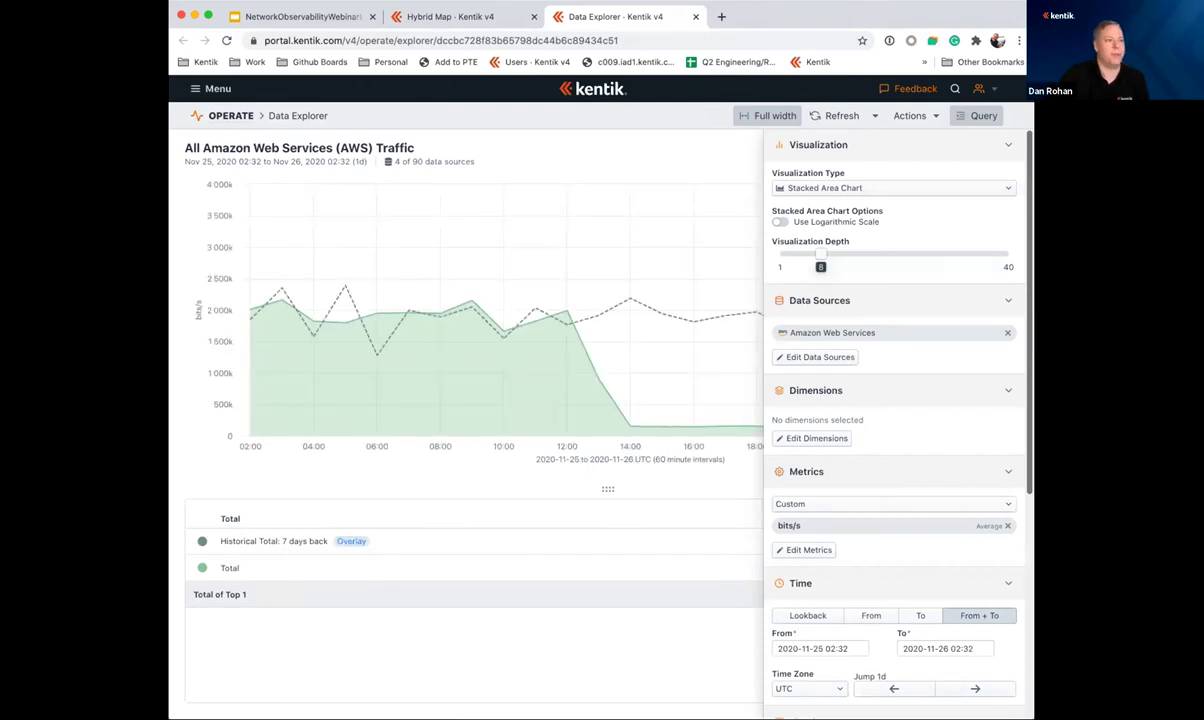
pyautogui.click(957, 116)
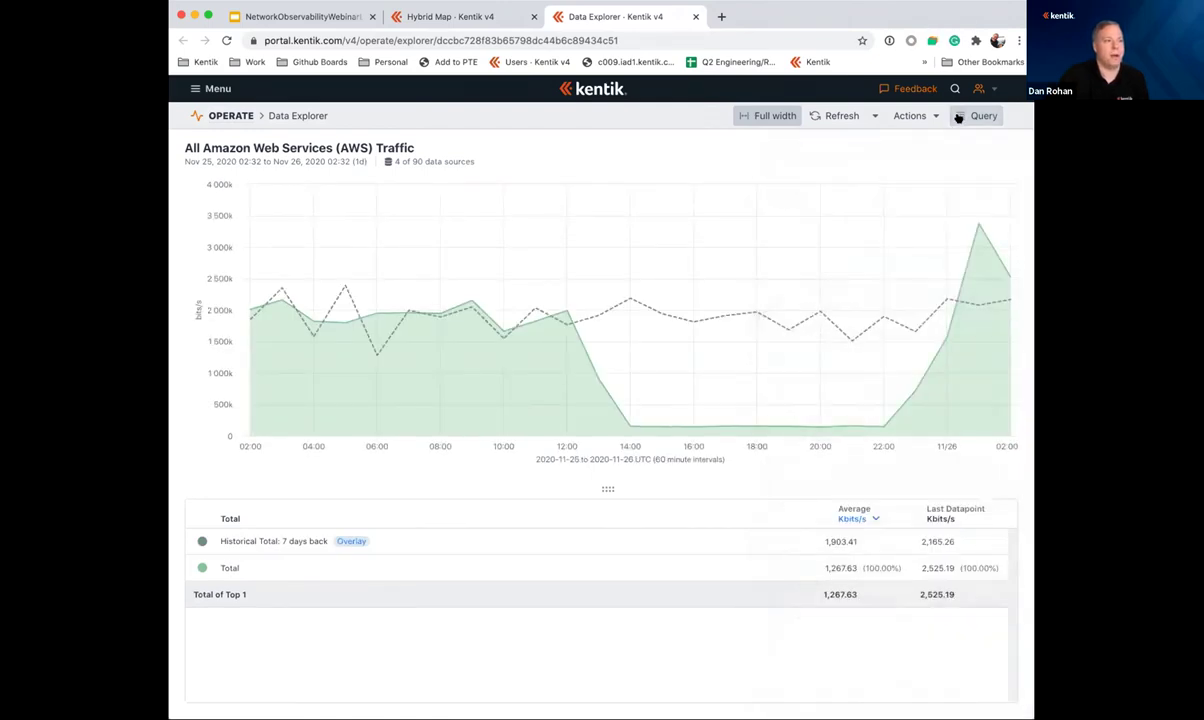
pyautogui.click(957, 116)
pyautogui.scroll(-2, 900, 465)
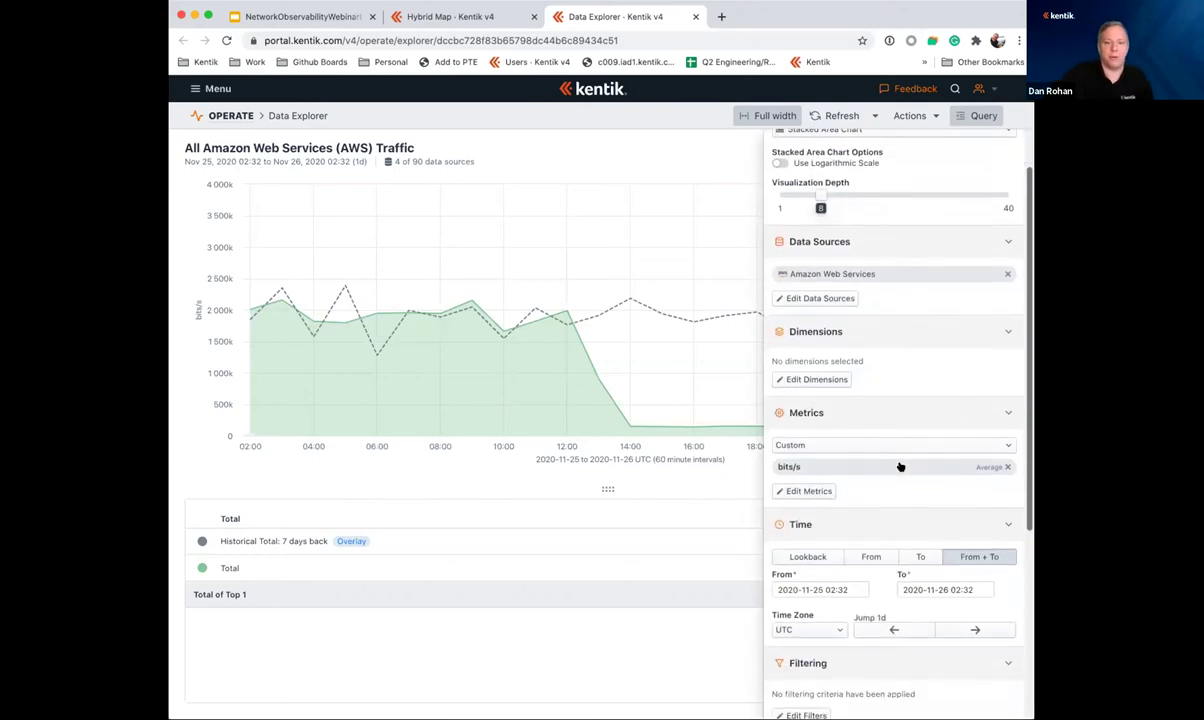
pyautogui.scroll(-1, 900, 467)
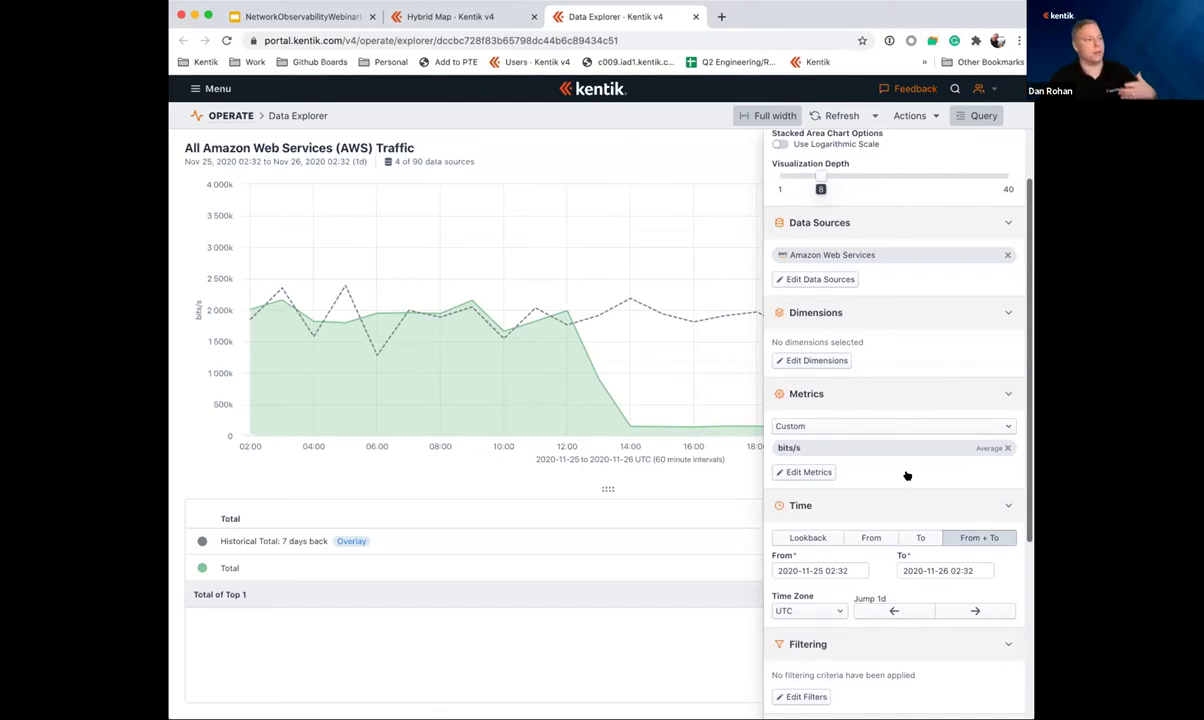
# Step: Make Traffic Profile the grouping dimension for the AWS query and save
pyautogui.click(796, 357)
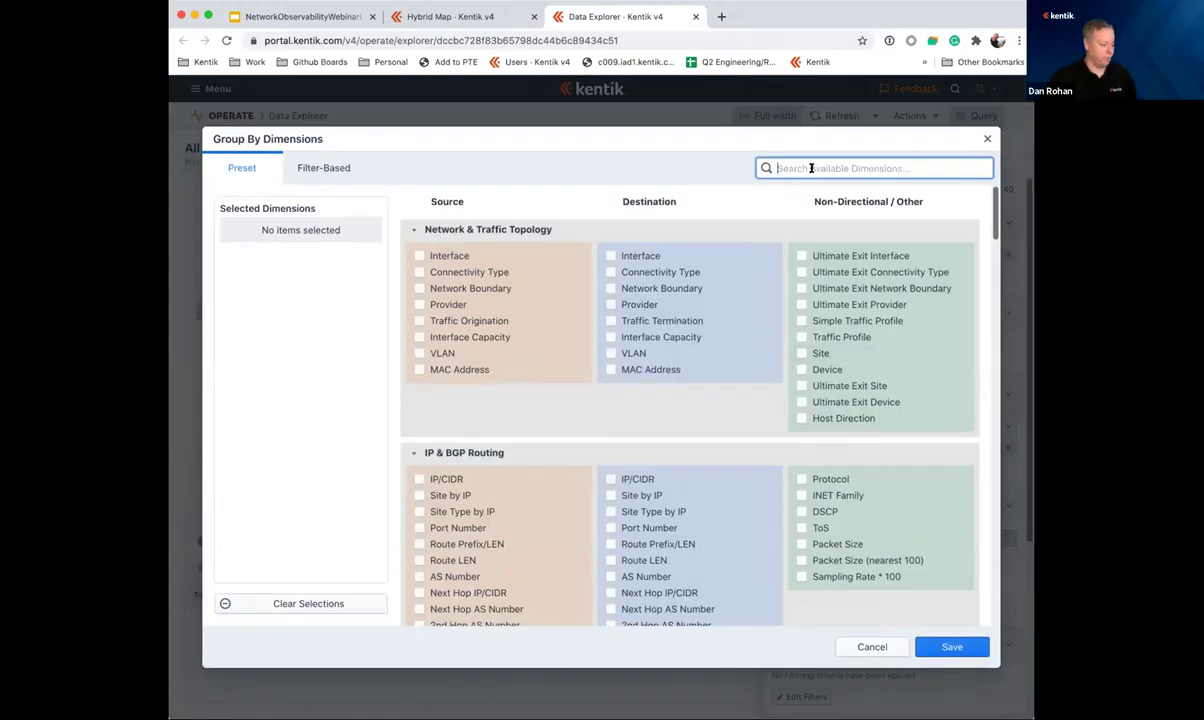
pyautogui.write('traffic pro')
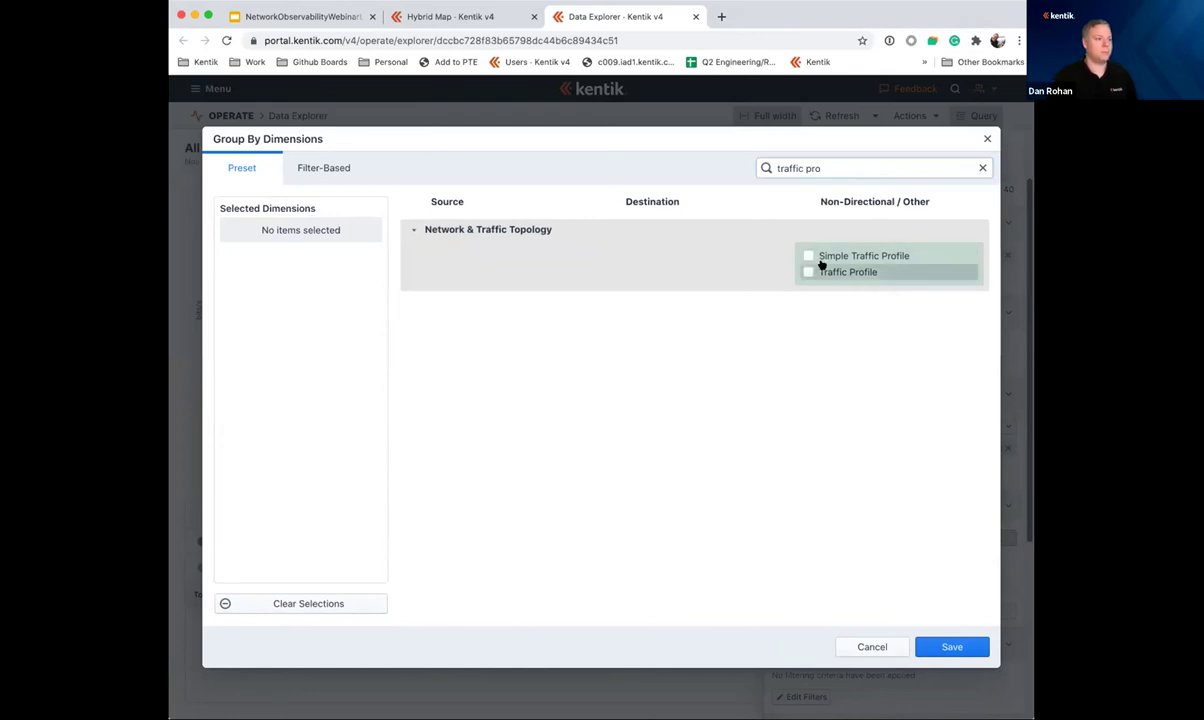
pyautogui.click(826, 271)
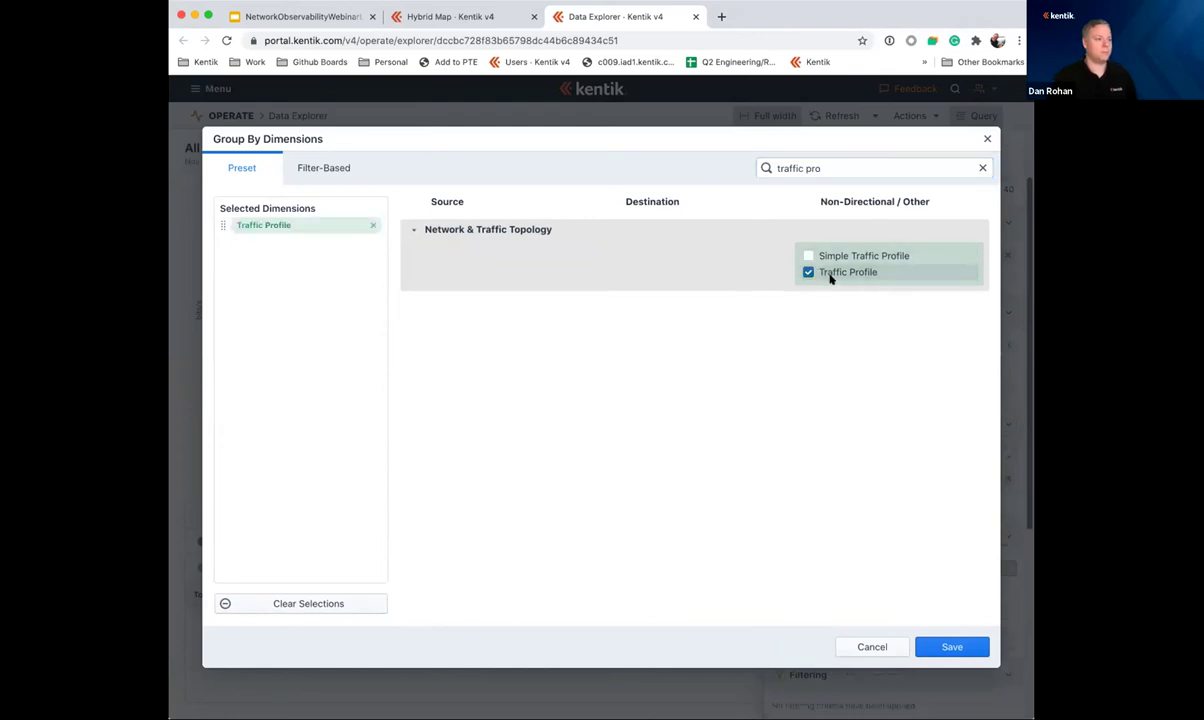
pyautogui.click(946, 648)
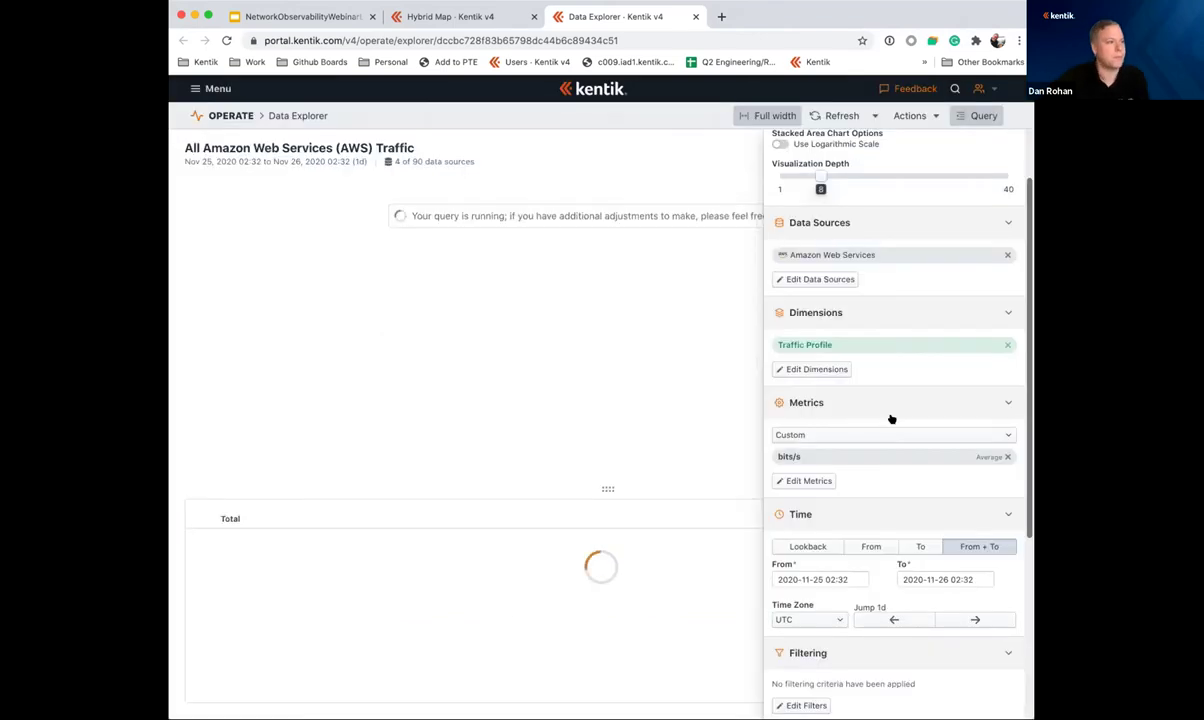
pyautogui.click(970, 118)
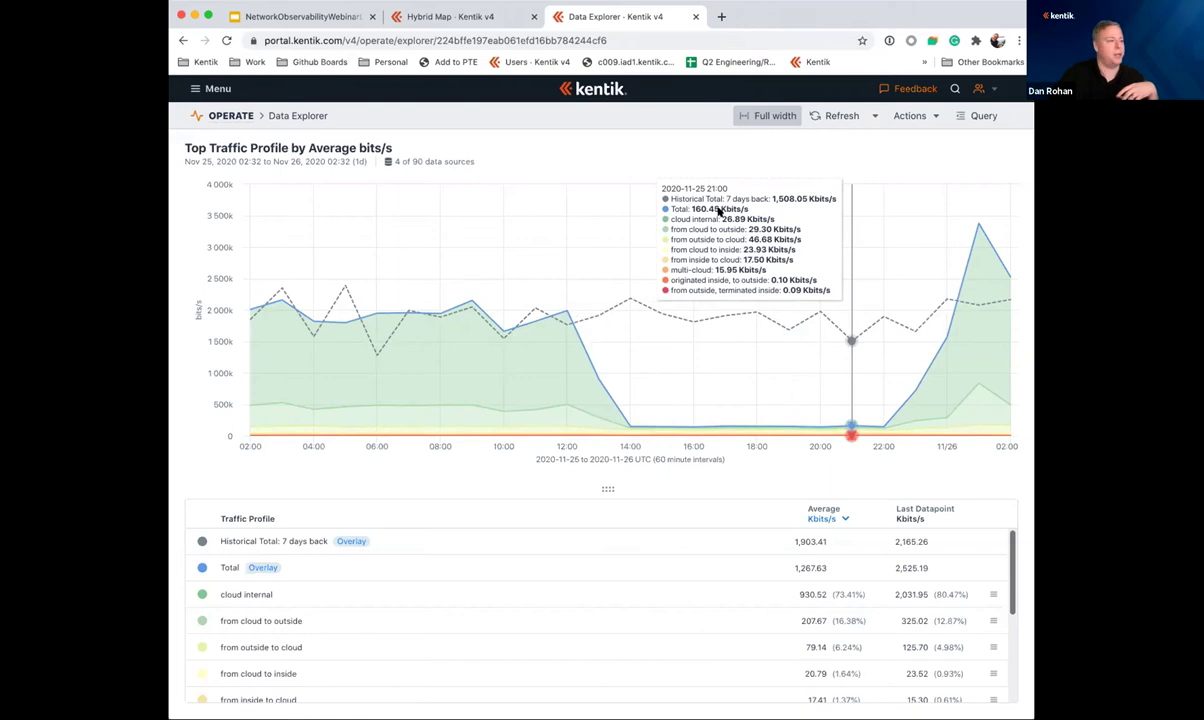
# Step: Zoom the chart to Nov 25 10:37 – Nov 26 01:24 and switch it to Line Chart
pyautogui.moveTo(525, 270); pyautogui.dragTo(988, 240)
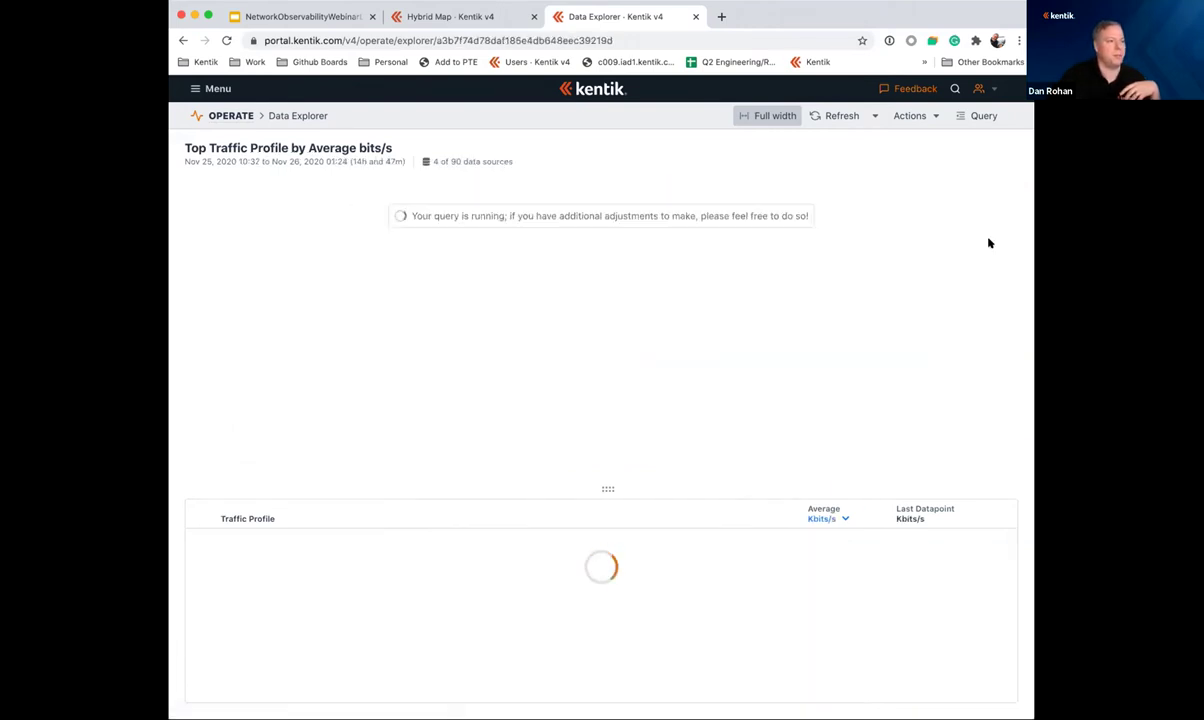
pyautogui.click(978, 116)
pyautogui.scroll(2, 866, 272)
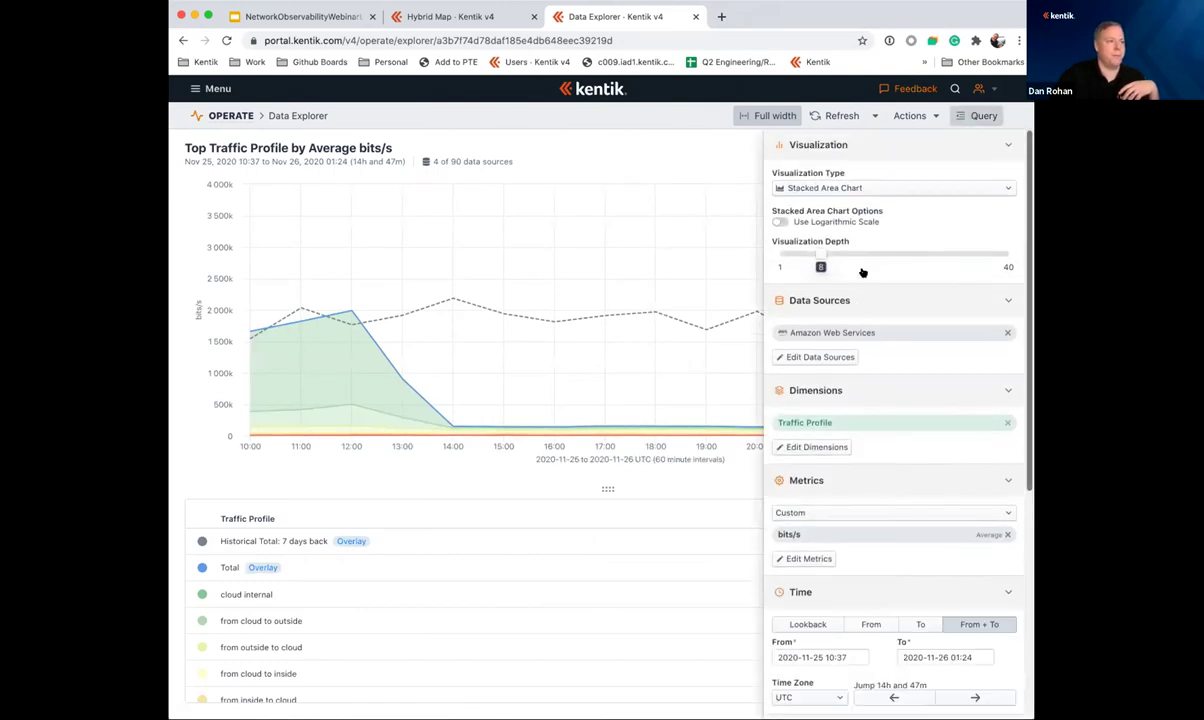
pyautogui.click(811, 191)
pyautogui.click(812, 239)
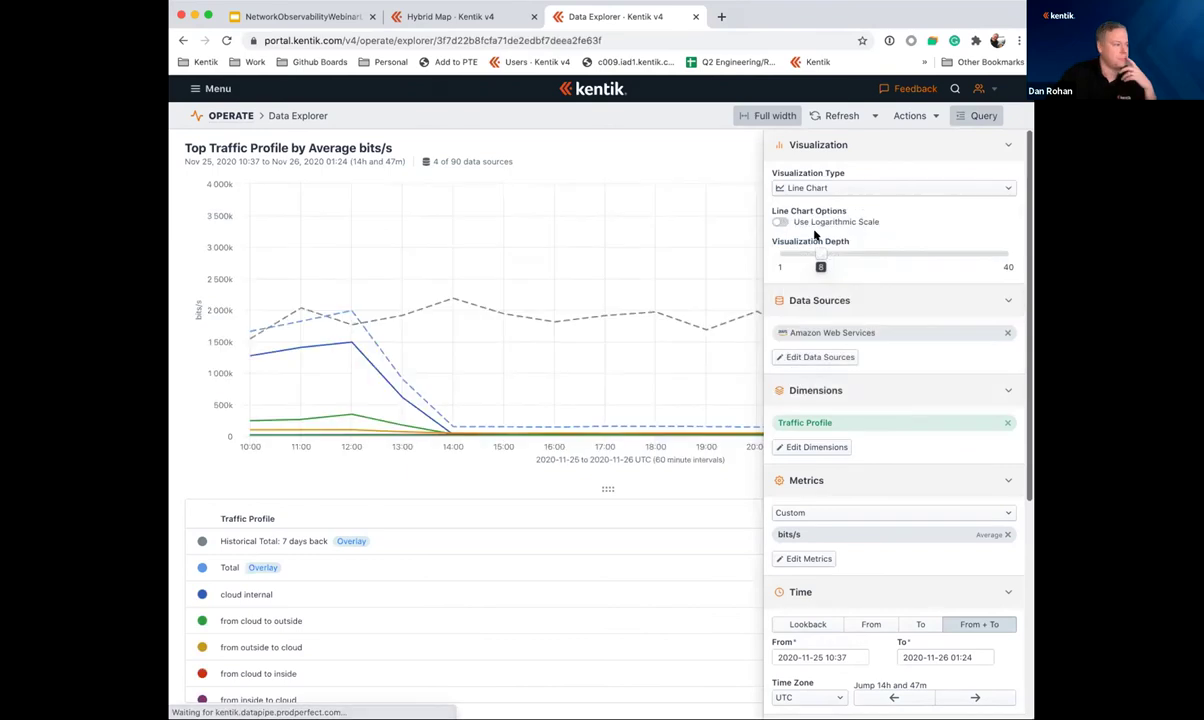
pyautogui.click(978, 113)
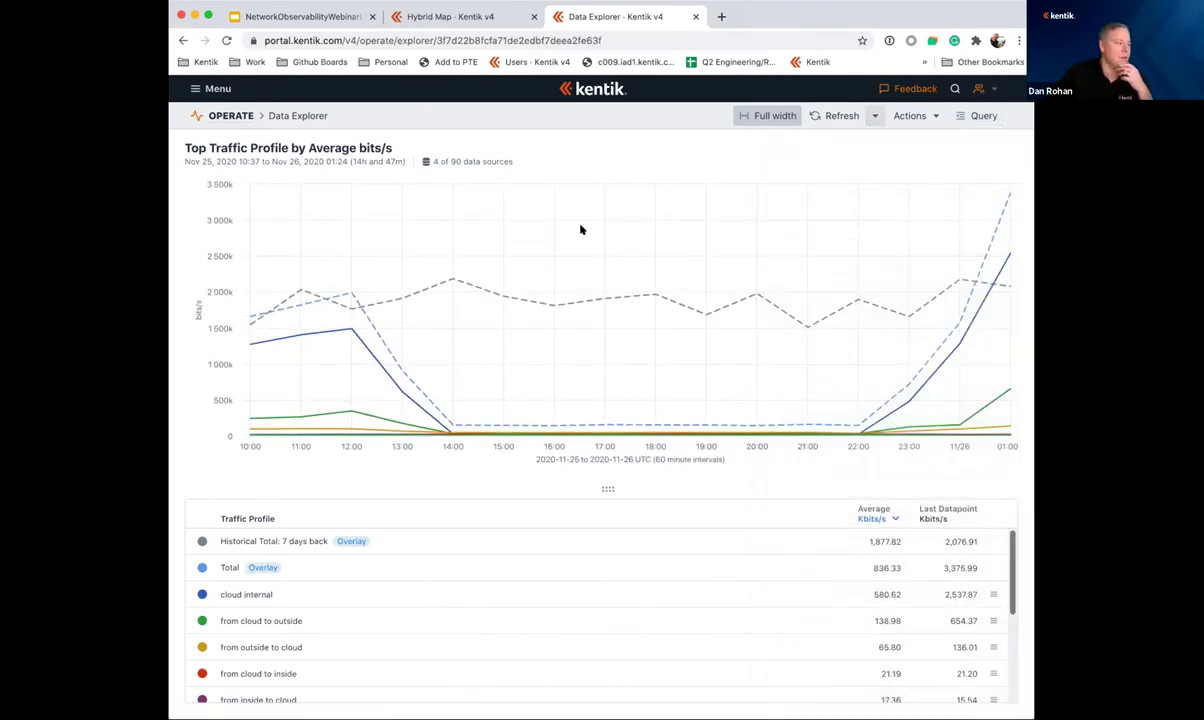
# Step: Hide the Historical Total and Total lines from the Traffic Profile chart
pyautogui.click(199, 540)
pyautogui.click(199, 566)
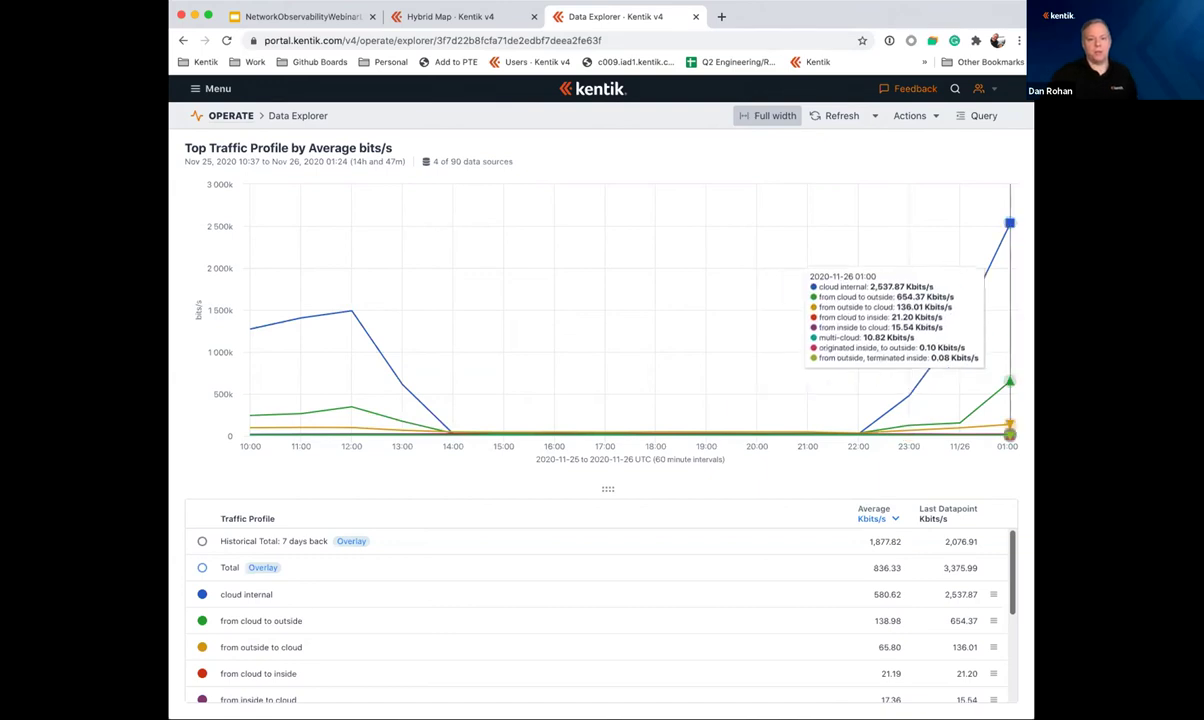
# Step: Replace the Traffic Profile dimension with AWS Source Region and save the query
pyautogui.click(983, 116)
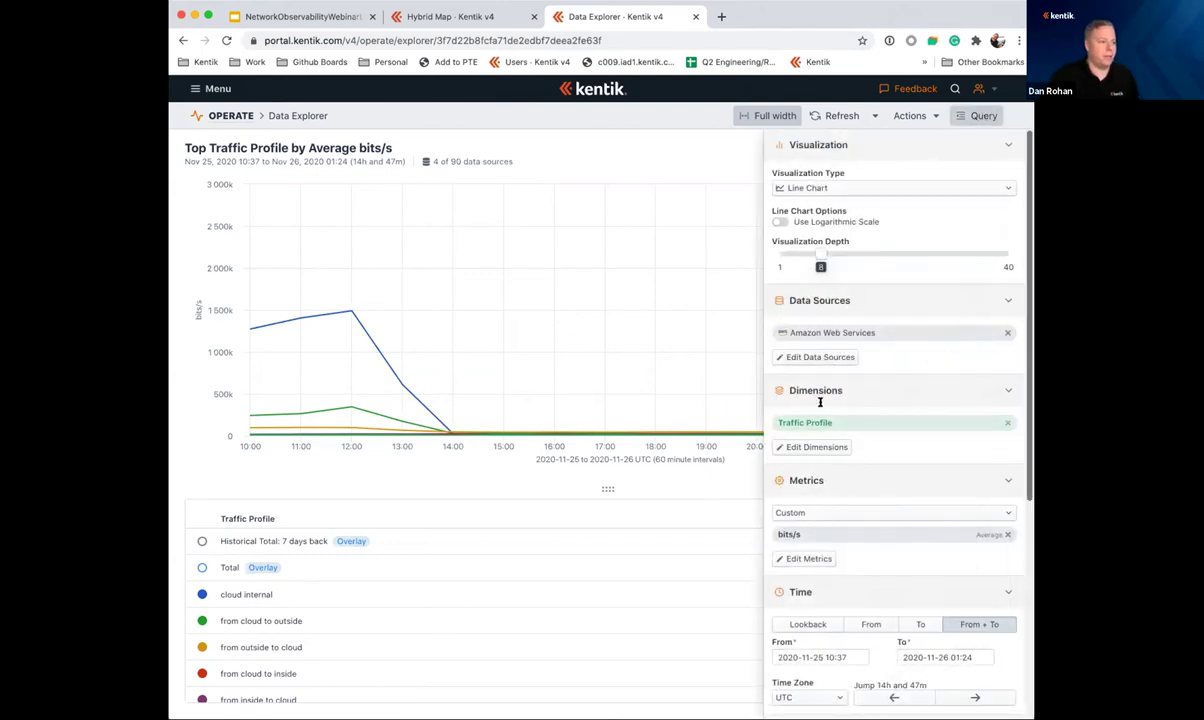
pyautogui.click(816, 446)
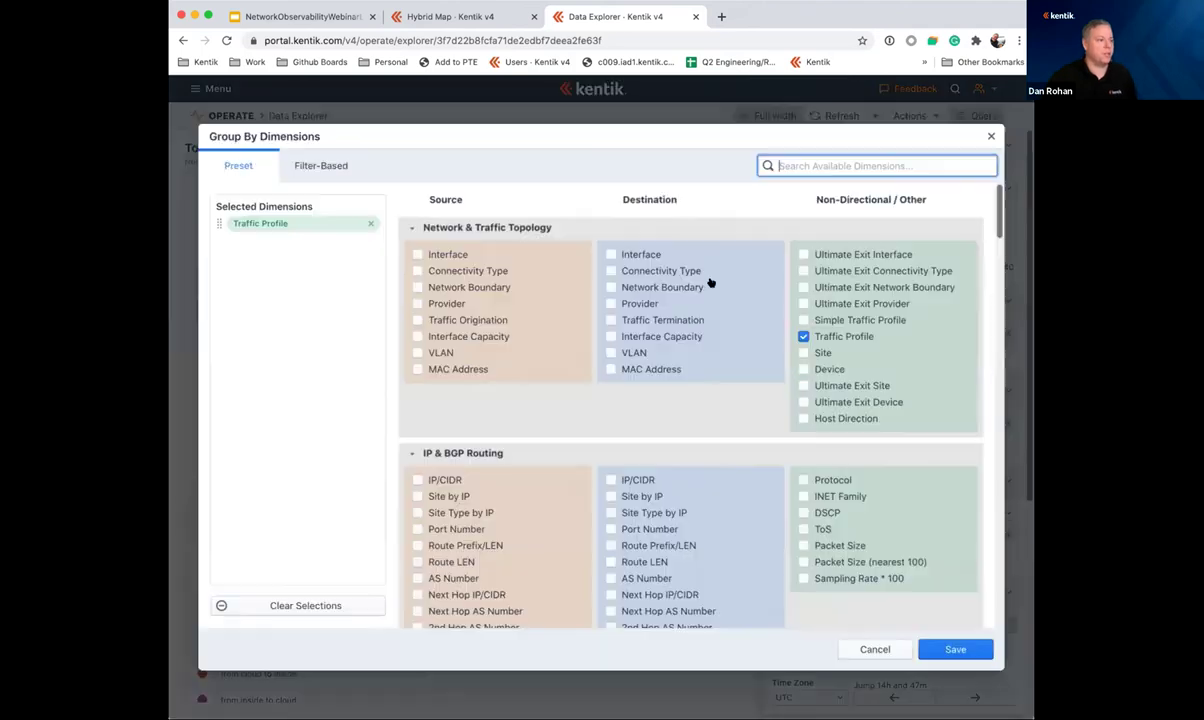
pyautogui.click(802, 337)
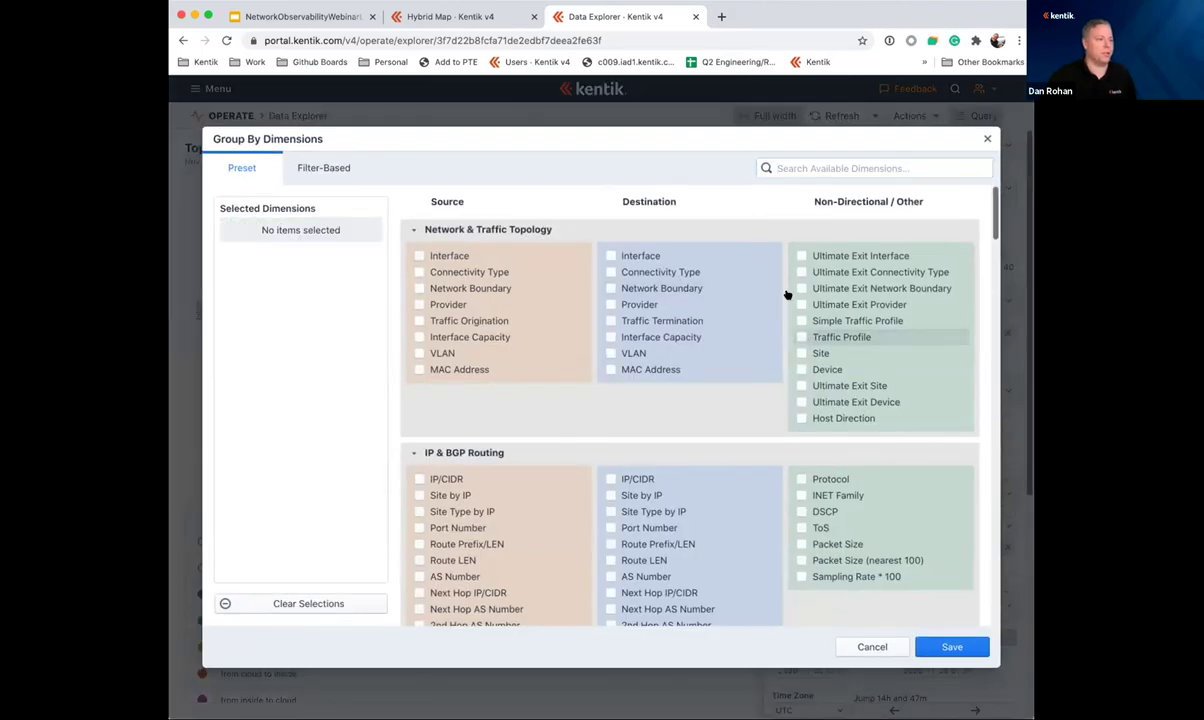
pyautogui.click(785, 168)
pyautogui.write('reg')
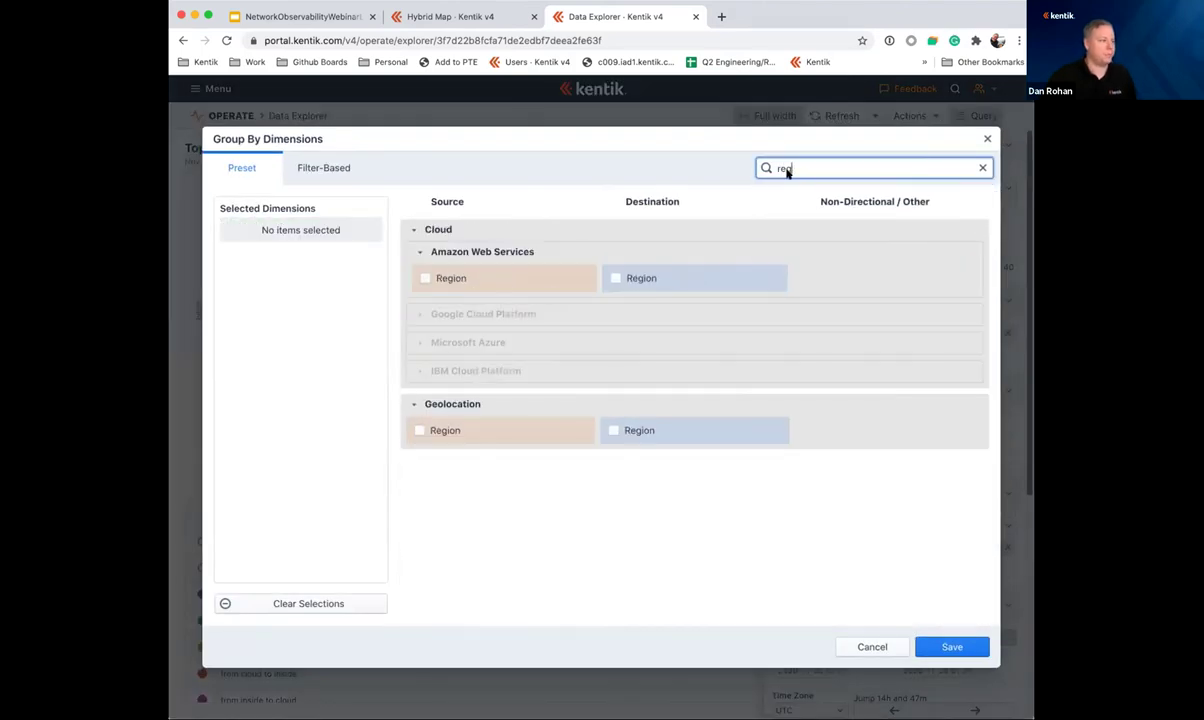
pyautogui.click(455, 276)
pyautogui.click(949, 647)
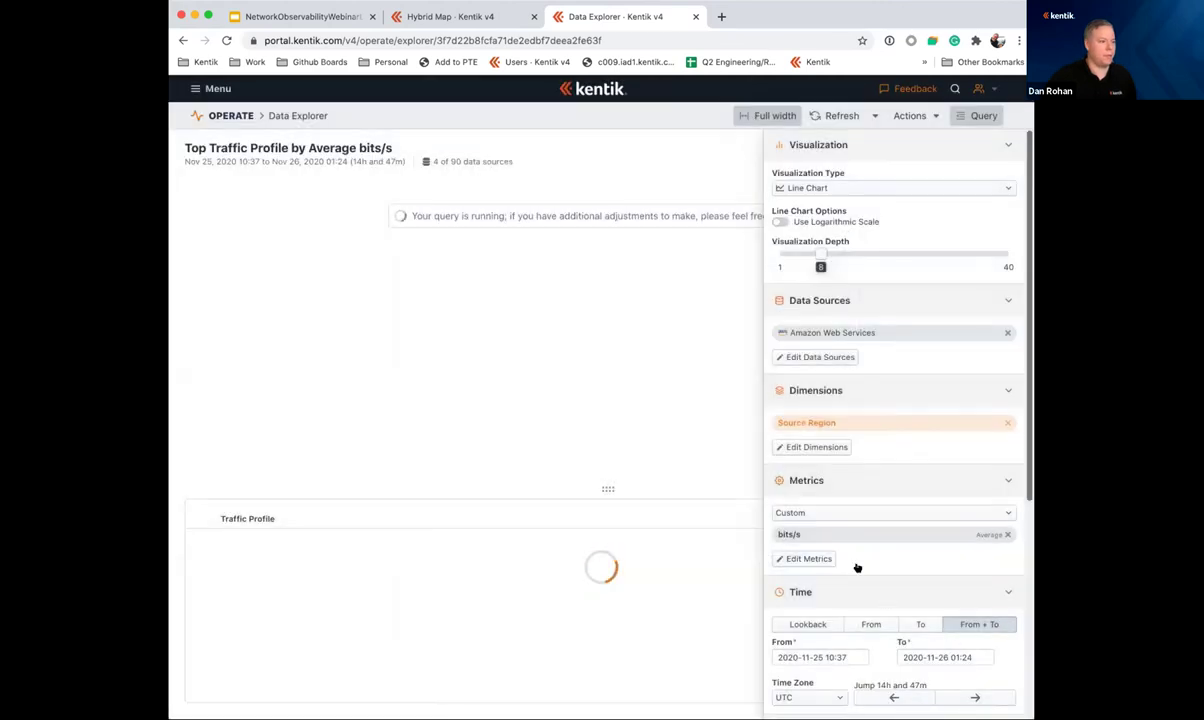
# Step: Turn on Generate One Chart Per Series under the query's Advanced options
pyautogui.click(977, 118)
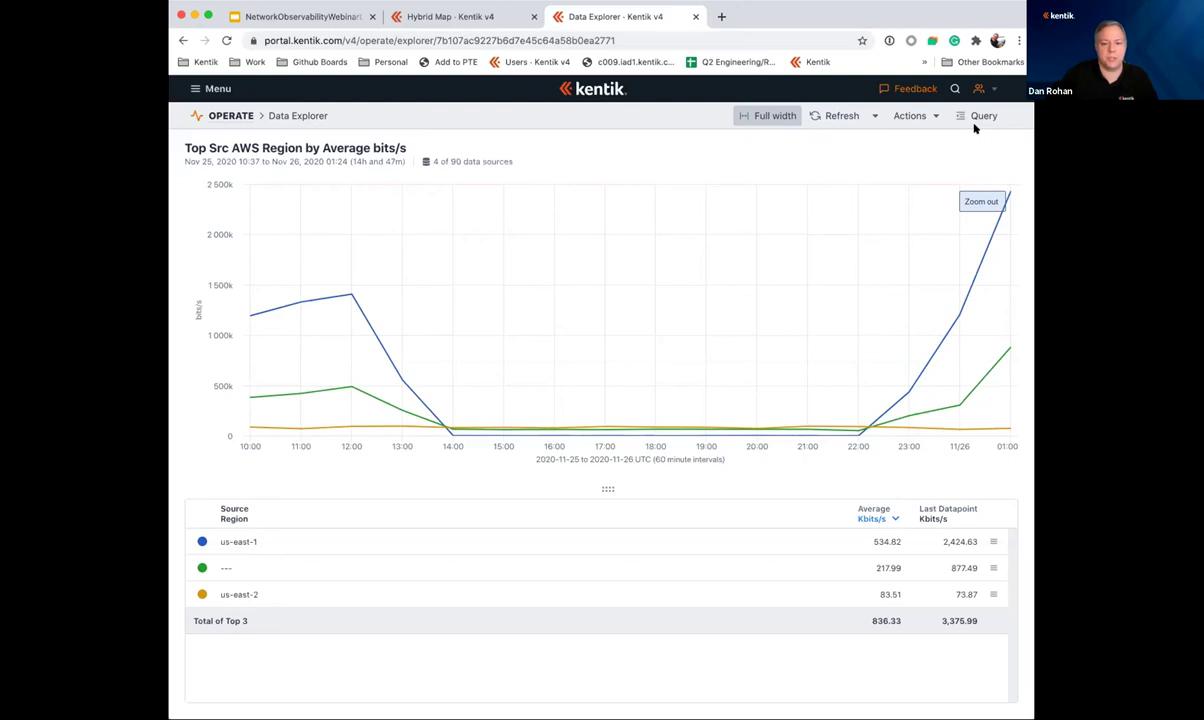
pyautogui.click(979, 116)
pyautogui.scroll(-1, 886, 487)
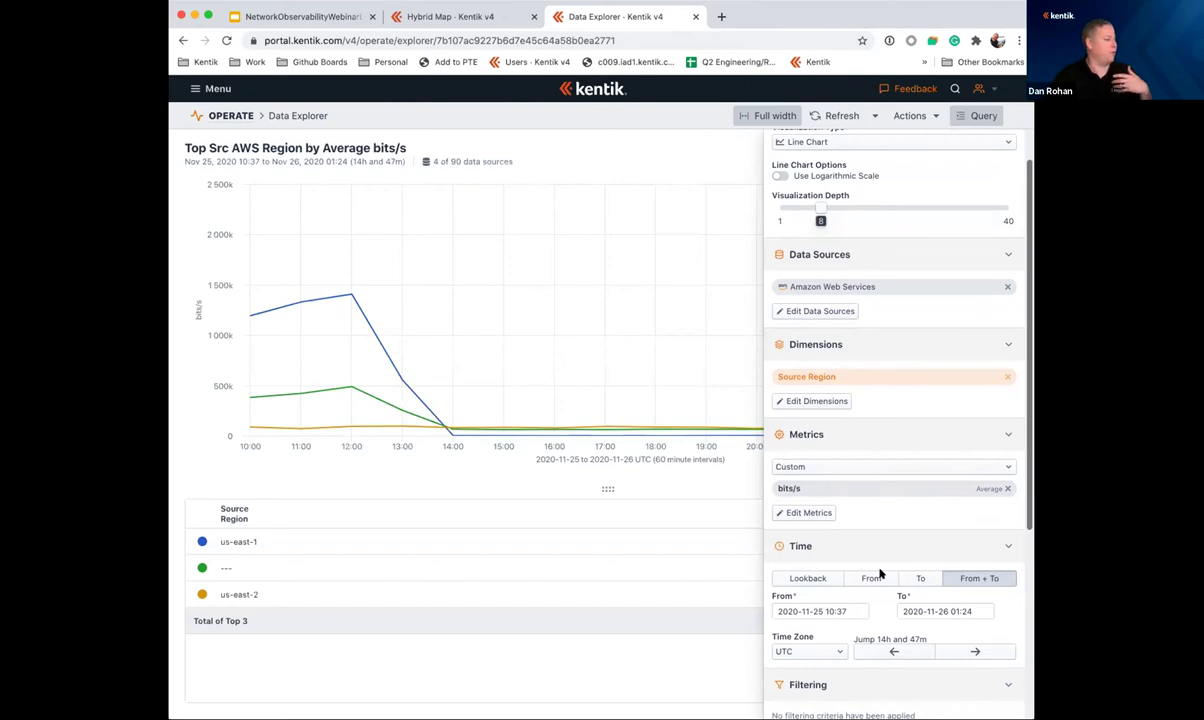
pyautogui.scroll(-6, 880, 573)
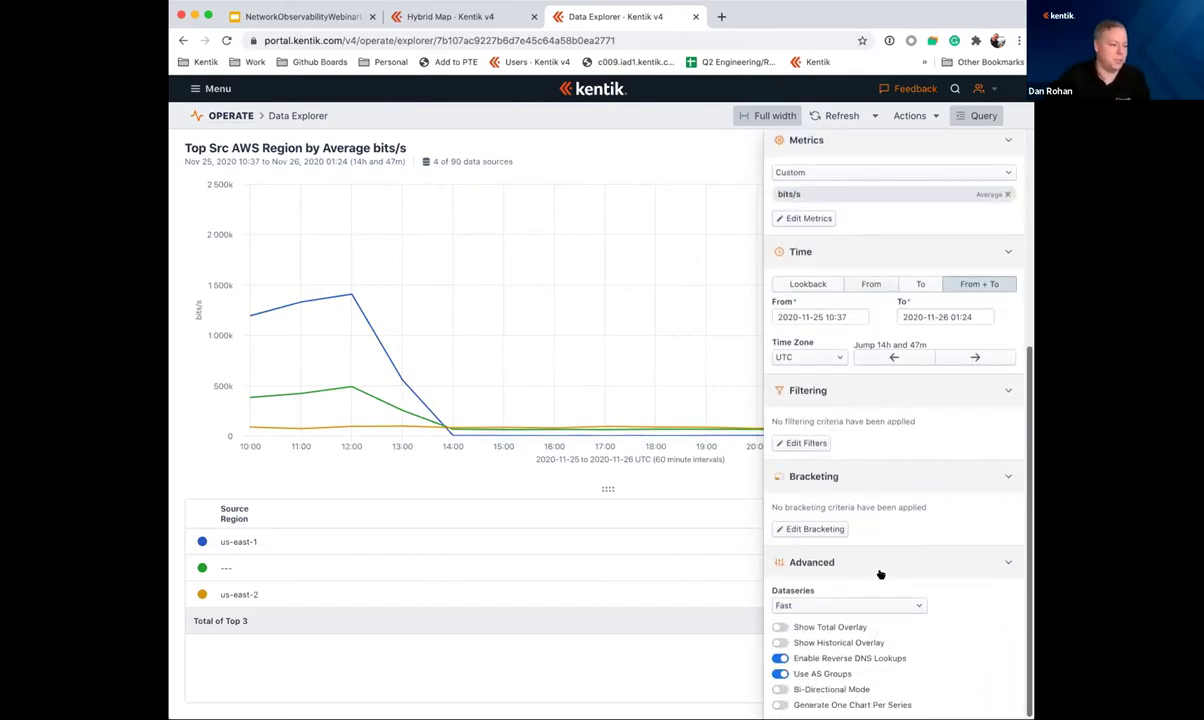
pyautogui.click(852, 705)
pyautogui.scroll(-4, 847, 693)
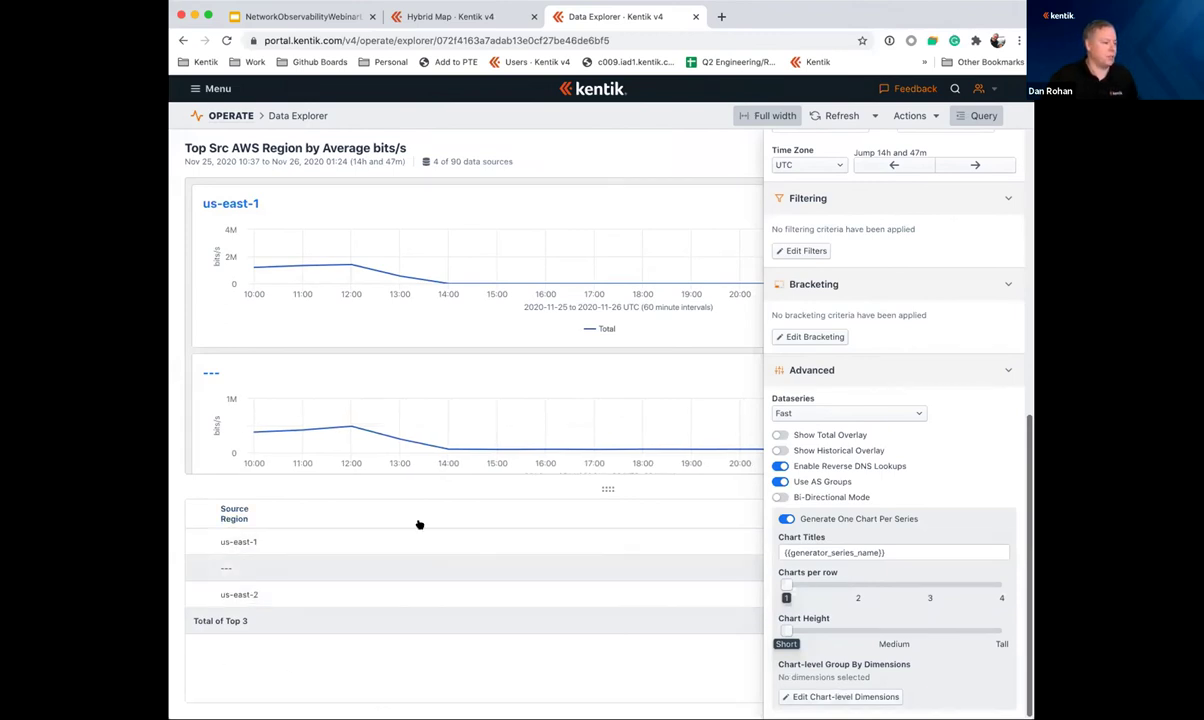
# Step: Set the chart-level dimension to Traffic Profile so each top-8 source AWS region chart splits by profile
pyautogui.click(840, 696)
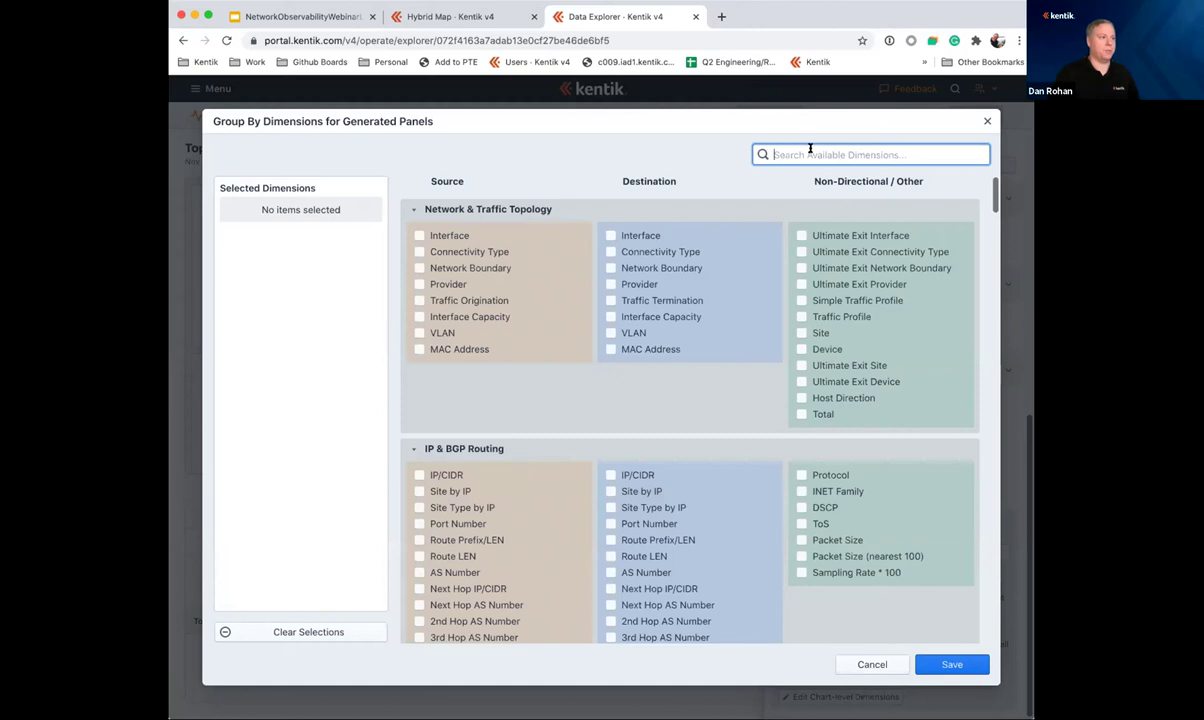
pyautogui.write('trea')
pyautogui.press('BackSpace')
pyautogui.write('affic pro')
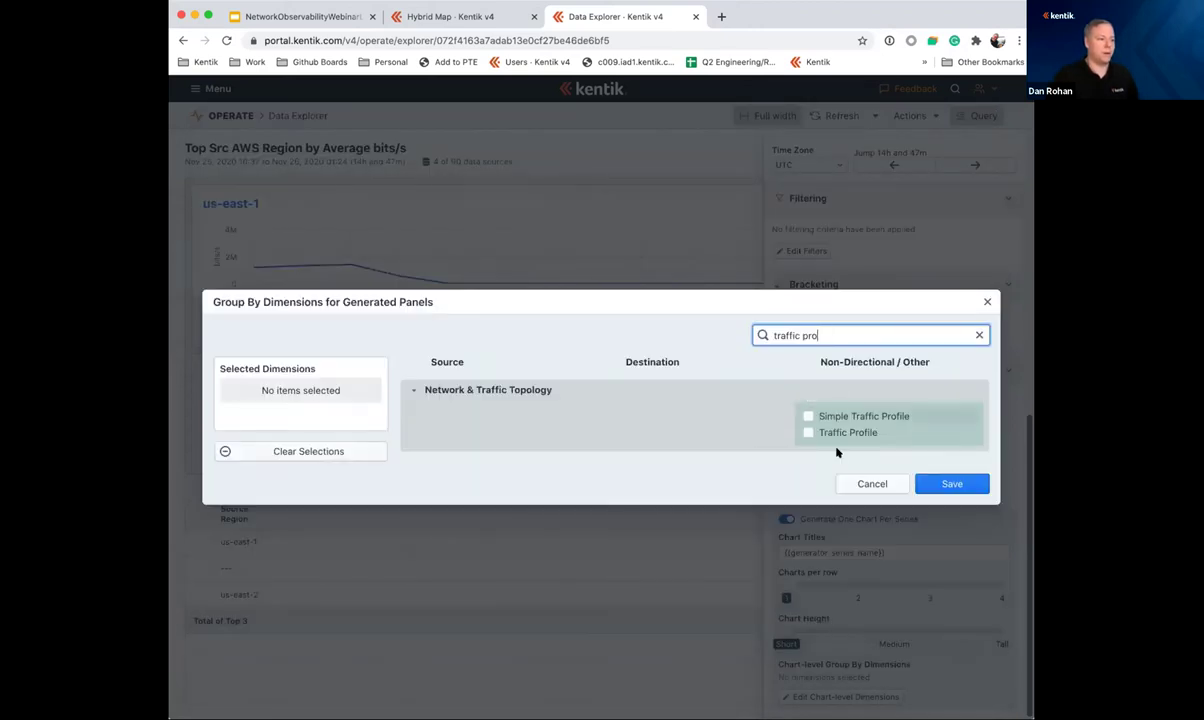
pyautogui.click(838, 432)
pyautogui.click(952, 483)
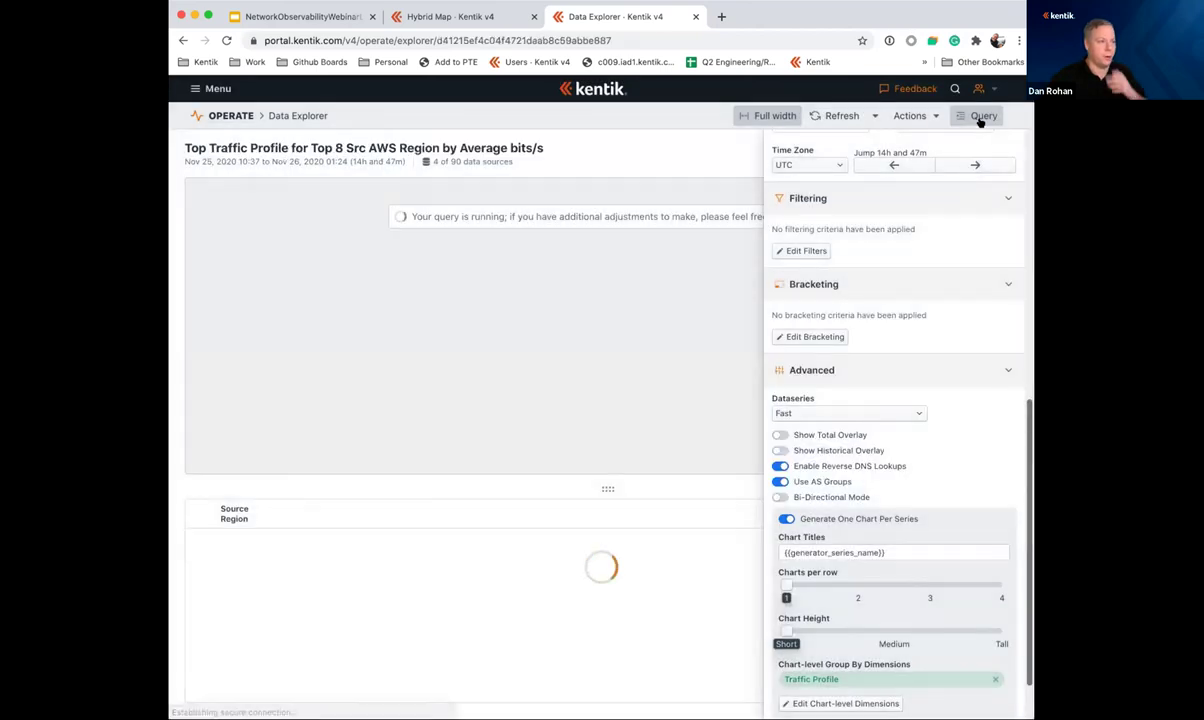
# Step: Run the query, enlarge the chart area, and scroll down to the us-east-2 Traffic Profile chart
pyautogui.click(979, 117)
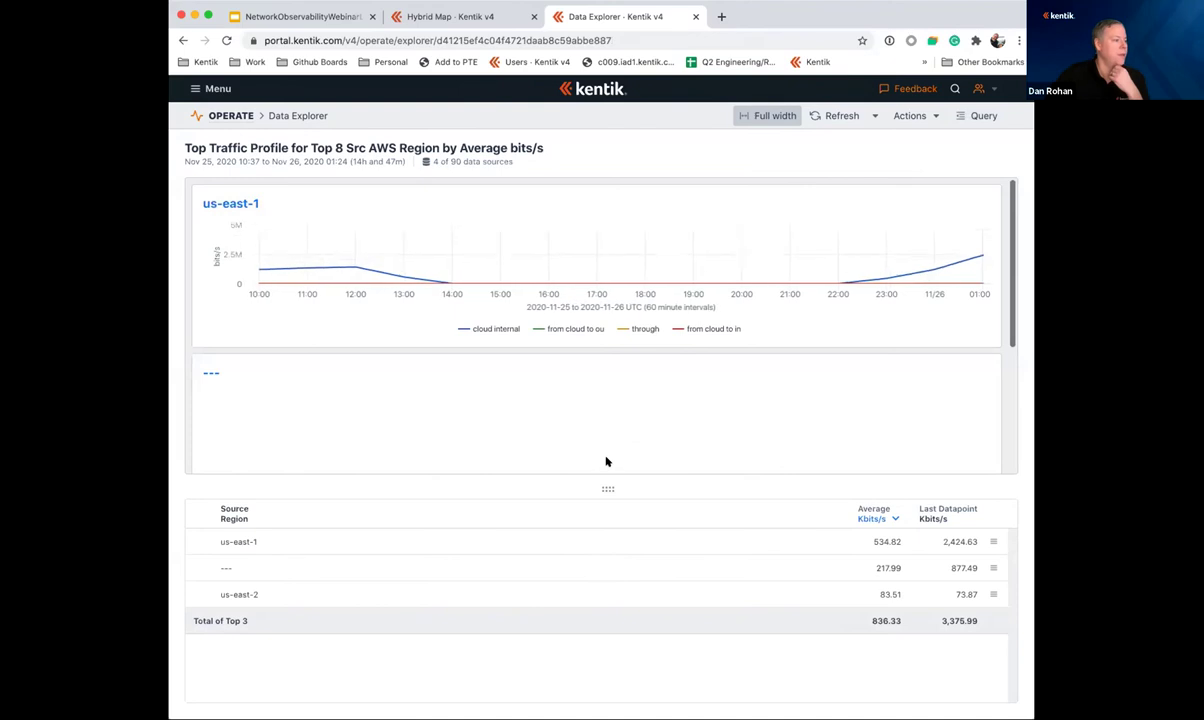
pyautogui.moveTo(607, 487); pyautogui.dragTo(621, 600)
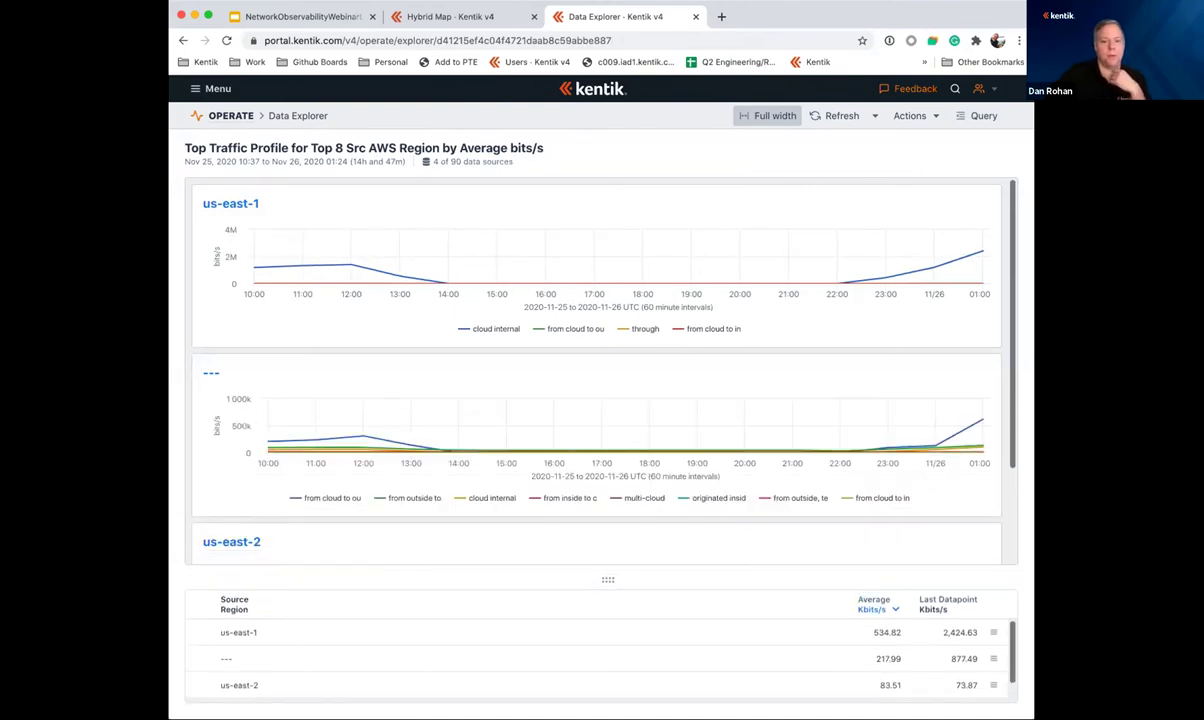
pyautogui.moveTo(350, 242)
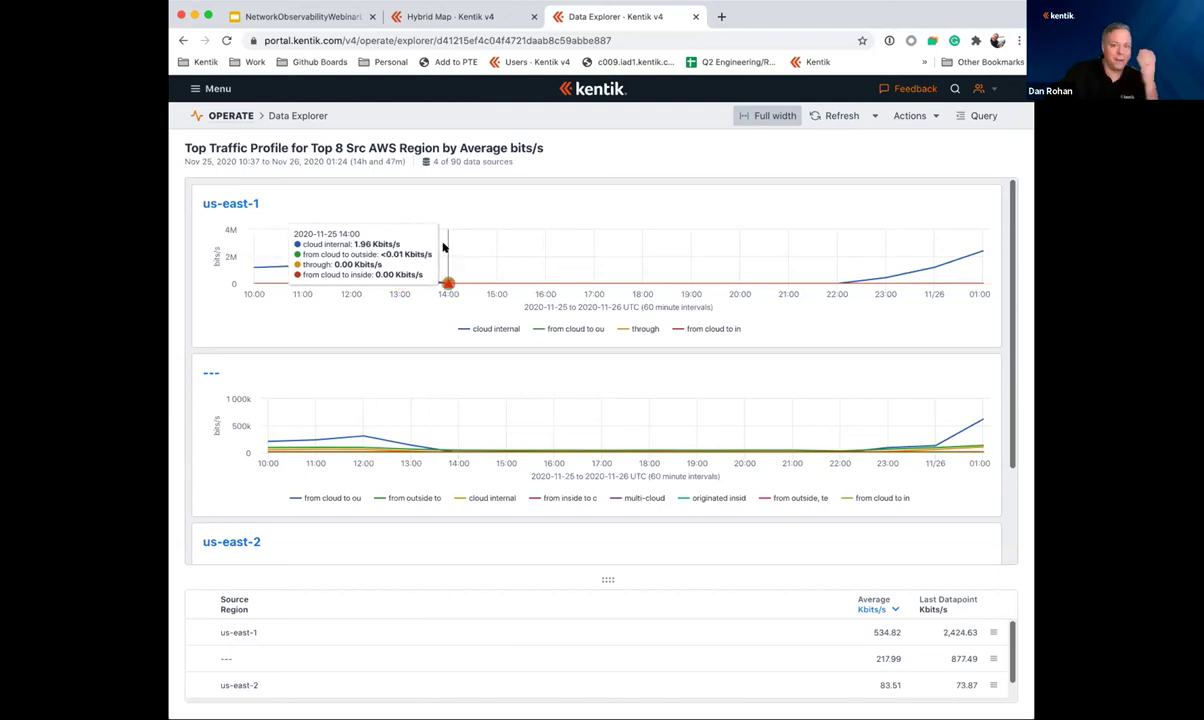
pyautogui.scroll(-2, 445, 265)
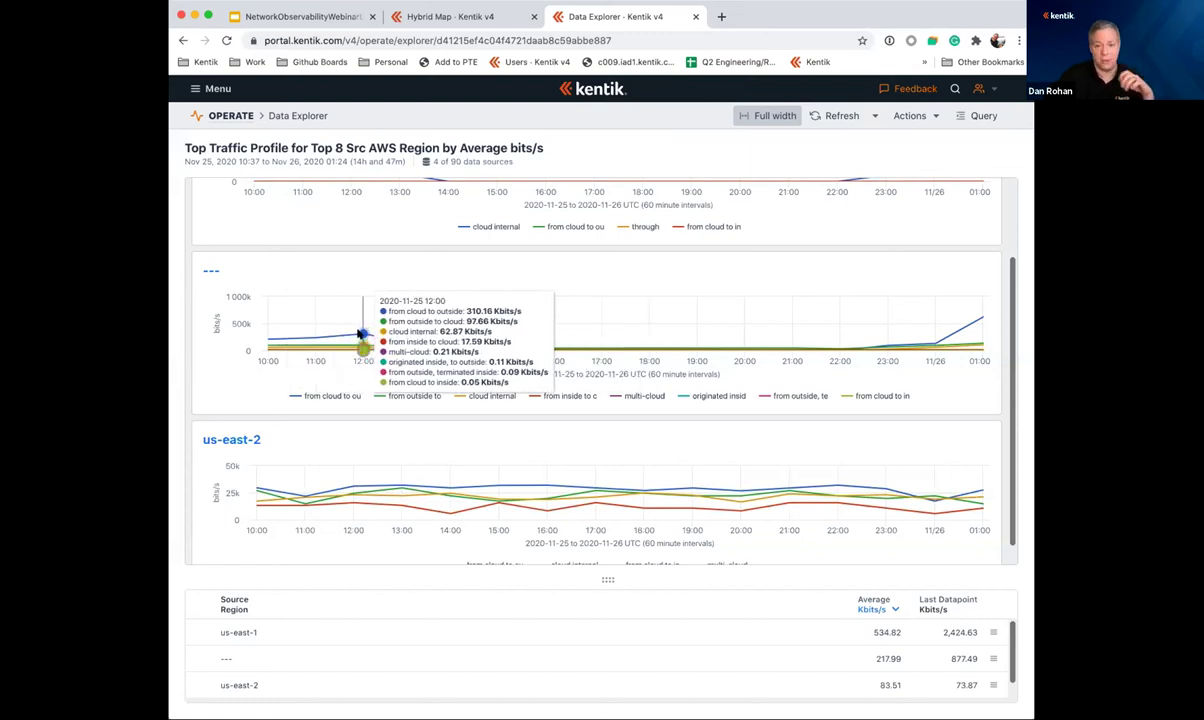
pyautogui.scroll(-1, 360, 333)
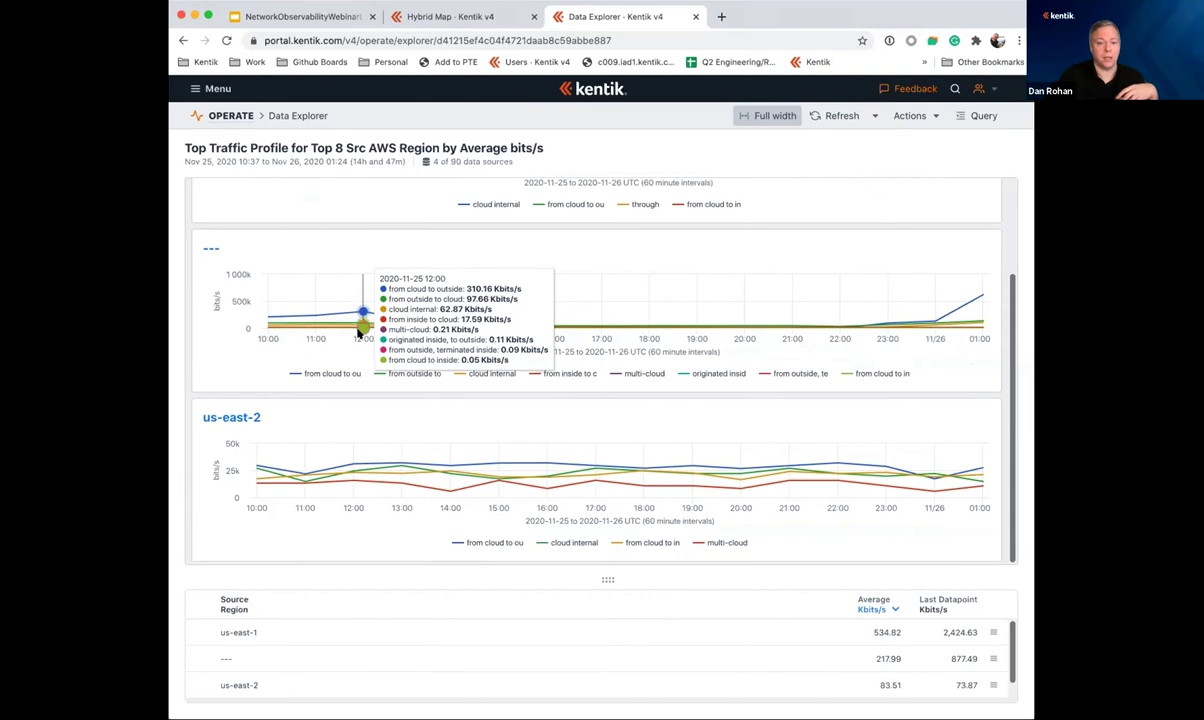
# Step: Drill into us-east-2 and remove Traffic Profile from the query's group-by dimensions
pyautogui.click(235, 418)
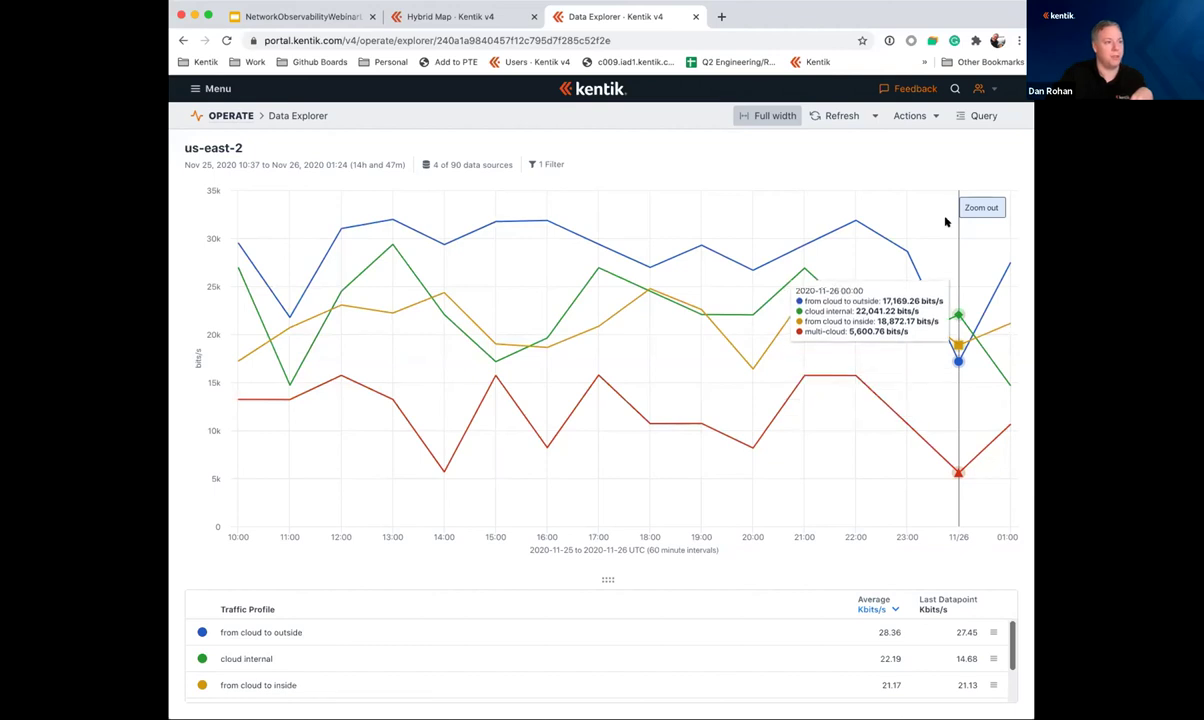
pyautogui.click(982, 116)
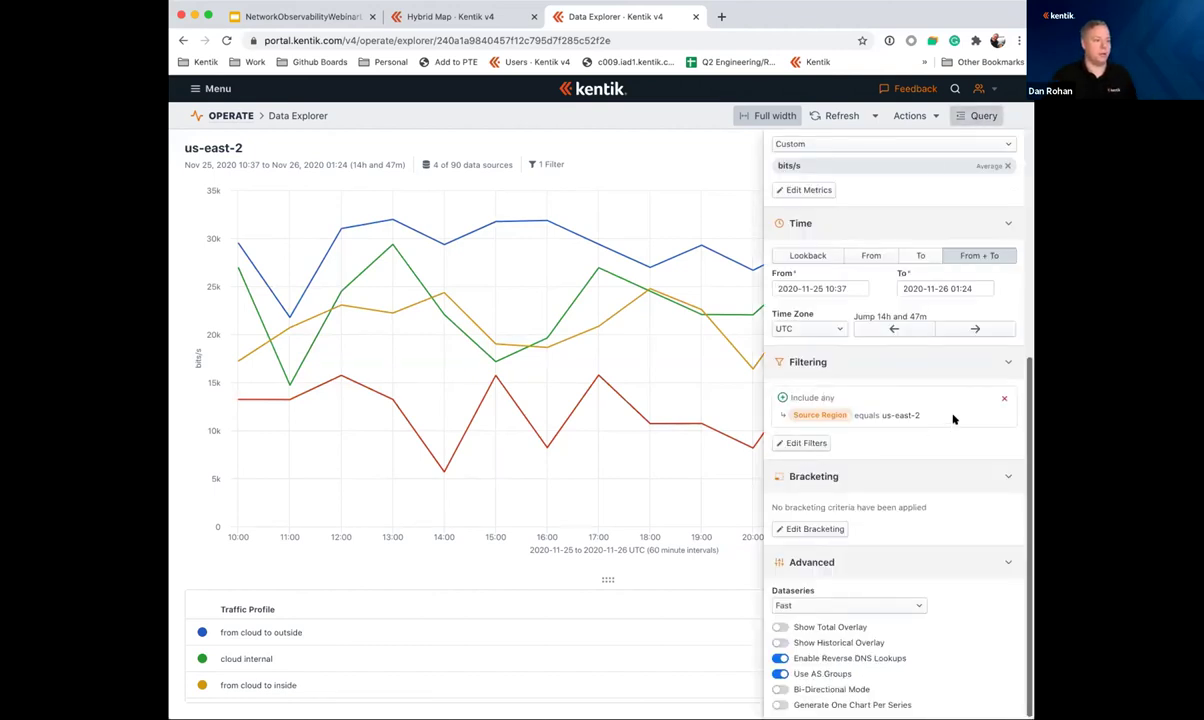
pyautogui.scroll(5, 897, 390)
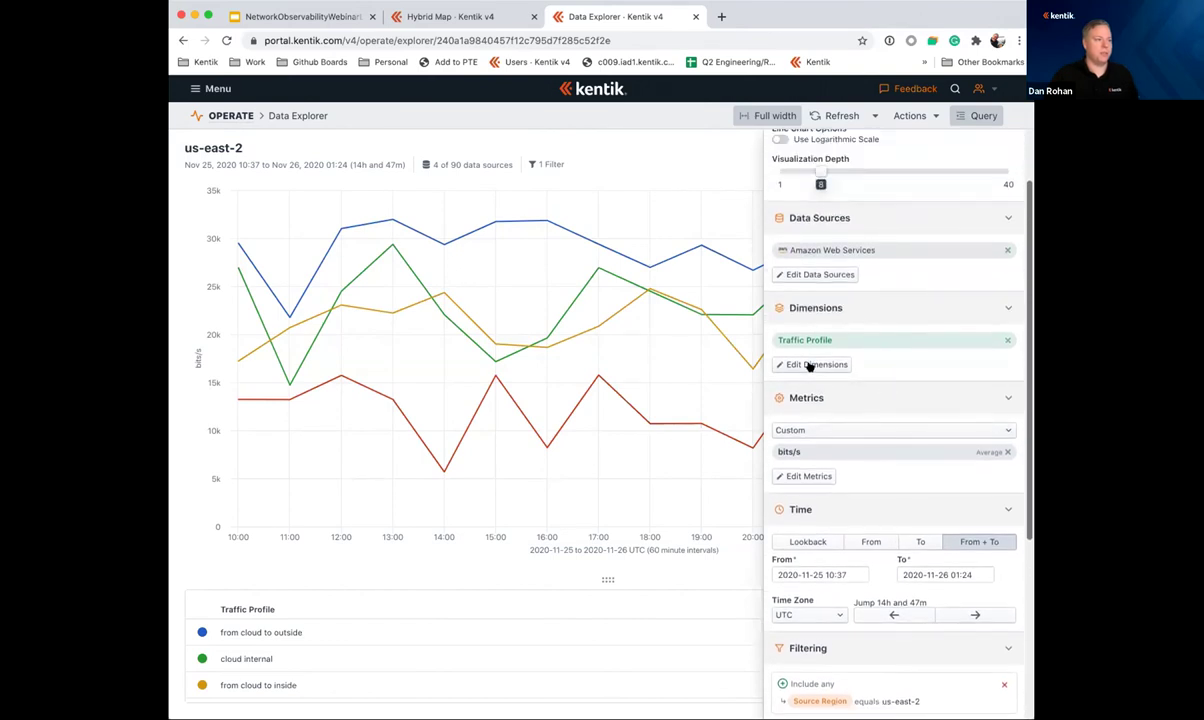
pyautogui.click(810, 365)
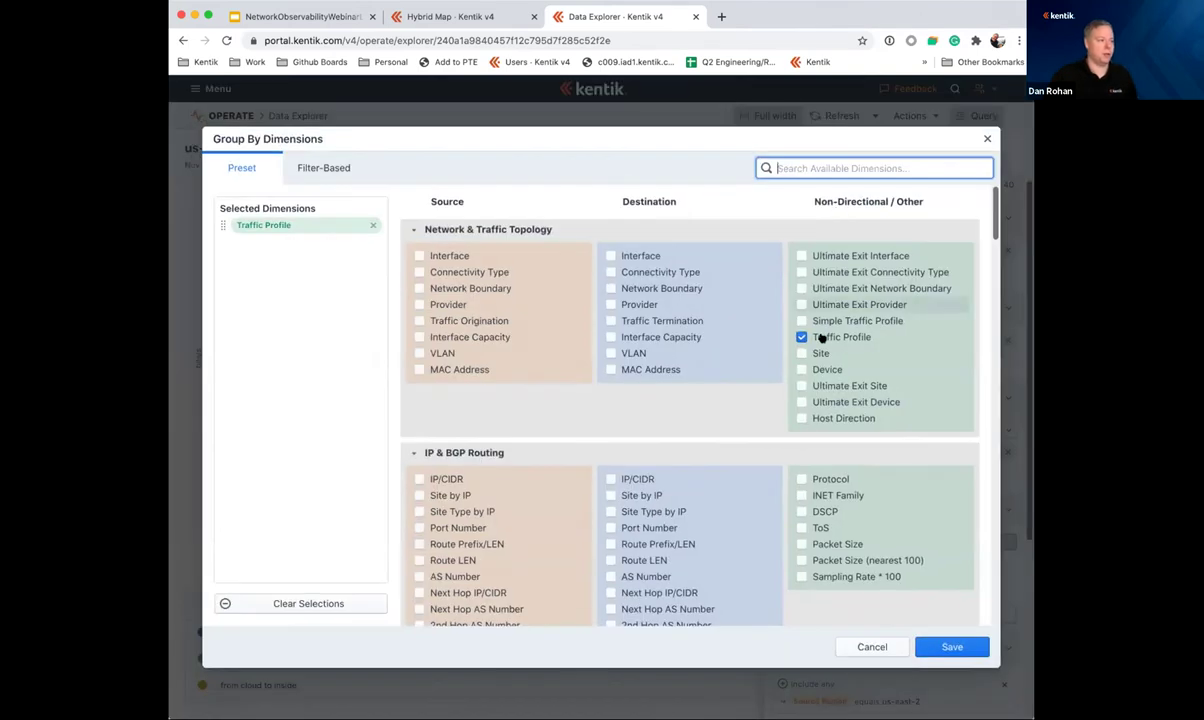
pyautogui.click(821, 338)
# Step: Add Source VPC ID and Destination VPC ID as group-by dimensions
pyautogui.click(787, 166)
pyautogui.write('v')
pyautogui.press('BackSpace')
pyautogui.write('vpc')
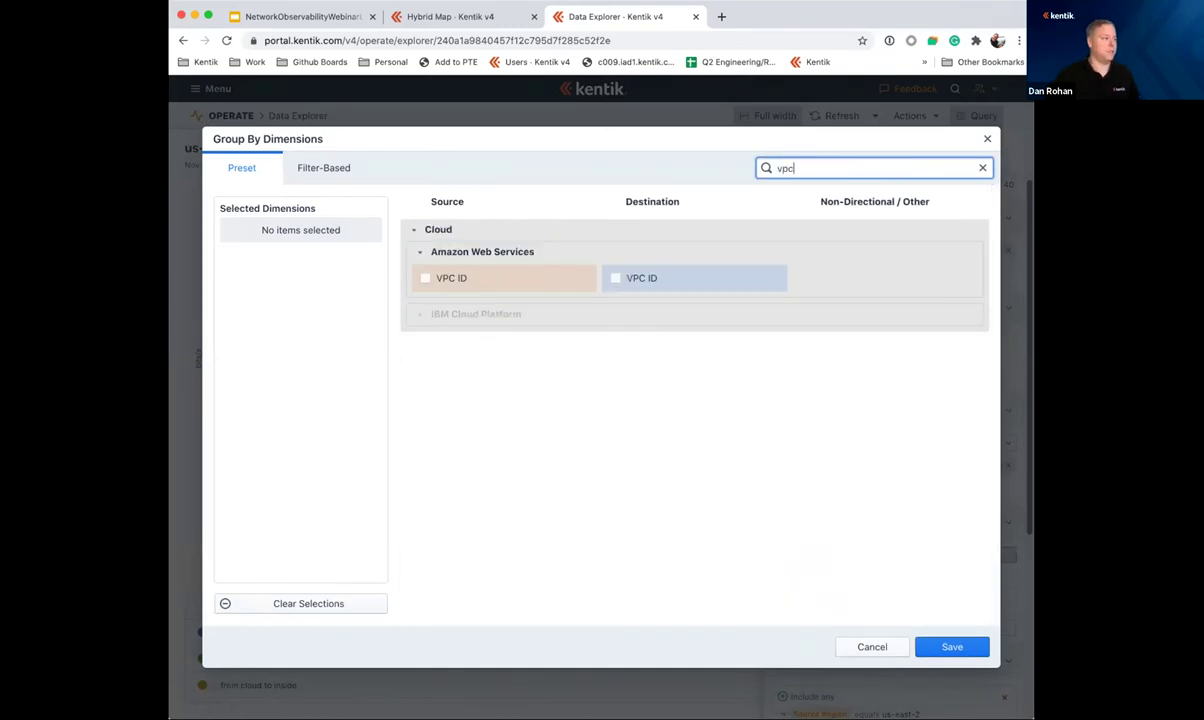
pyautogui.click(427, 278)
pyautogui.click(617, 278)
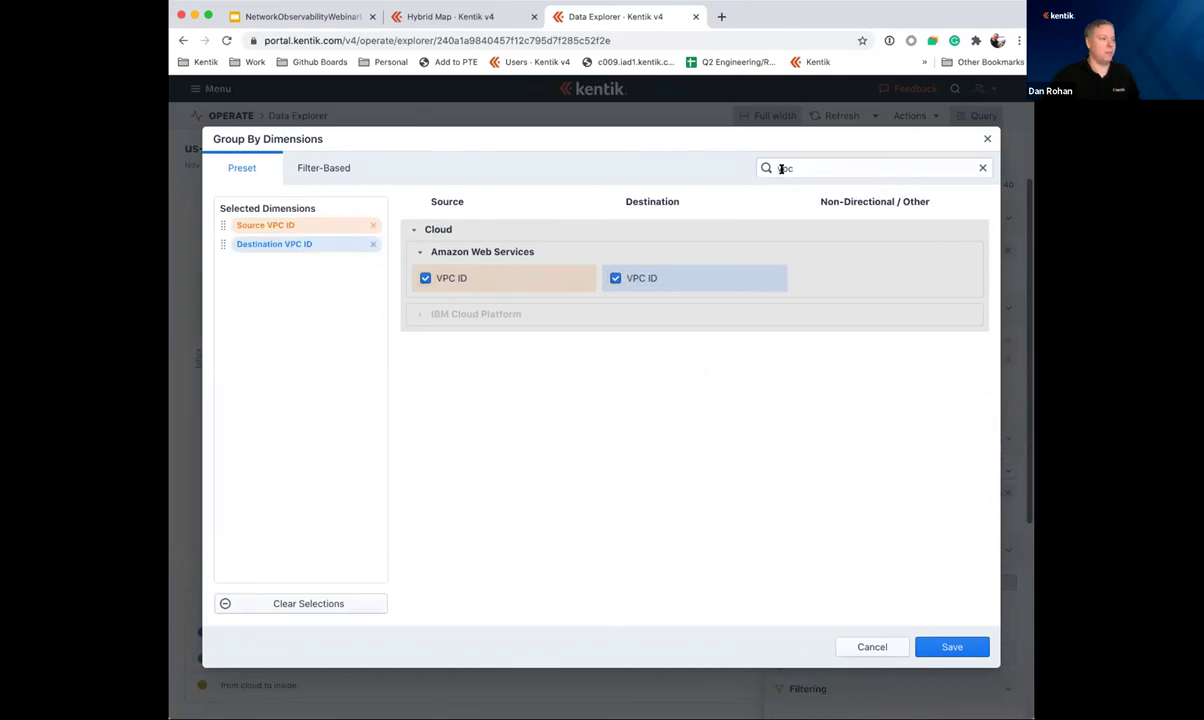
# Step: Add Source Zone and Destination Zone, moving Source Zone to the top of the list
pyautogui.doubleClick(781, 168)
pyautogui.write('zone')
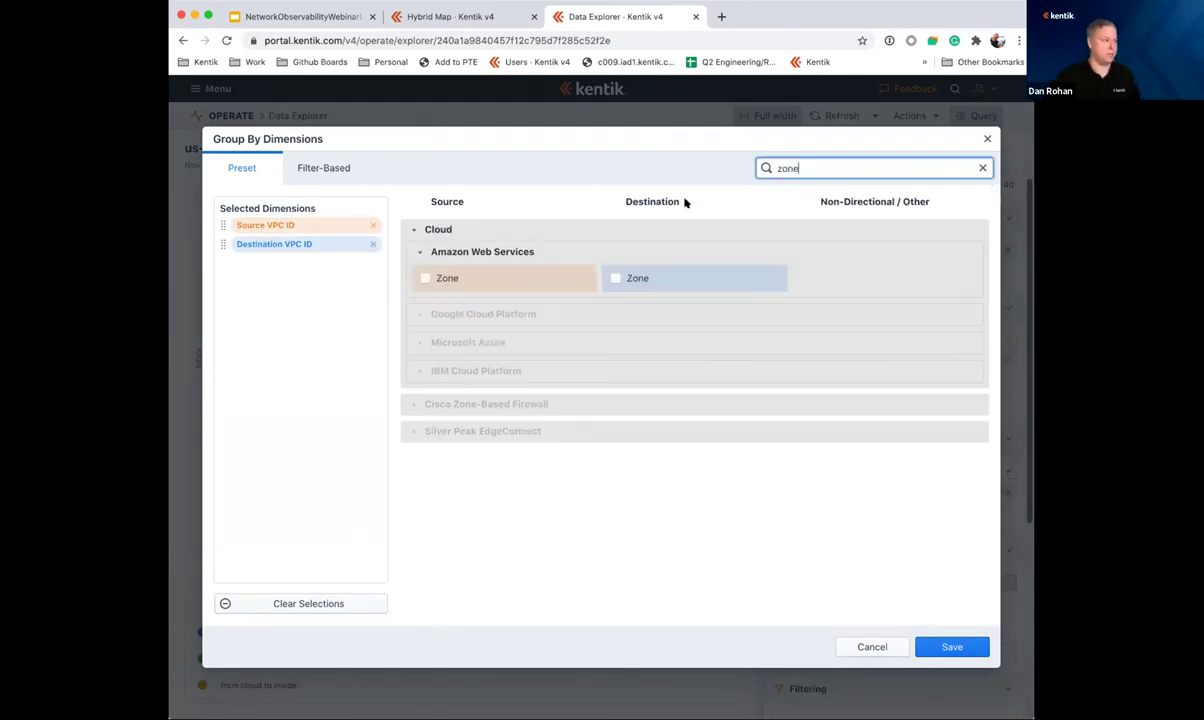
pyautogui.click(428, 278)
pyautogui.click(631, 278)
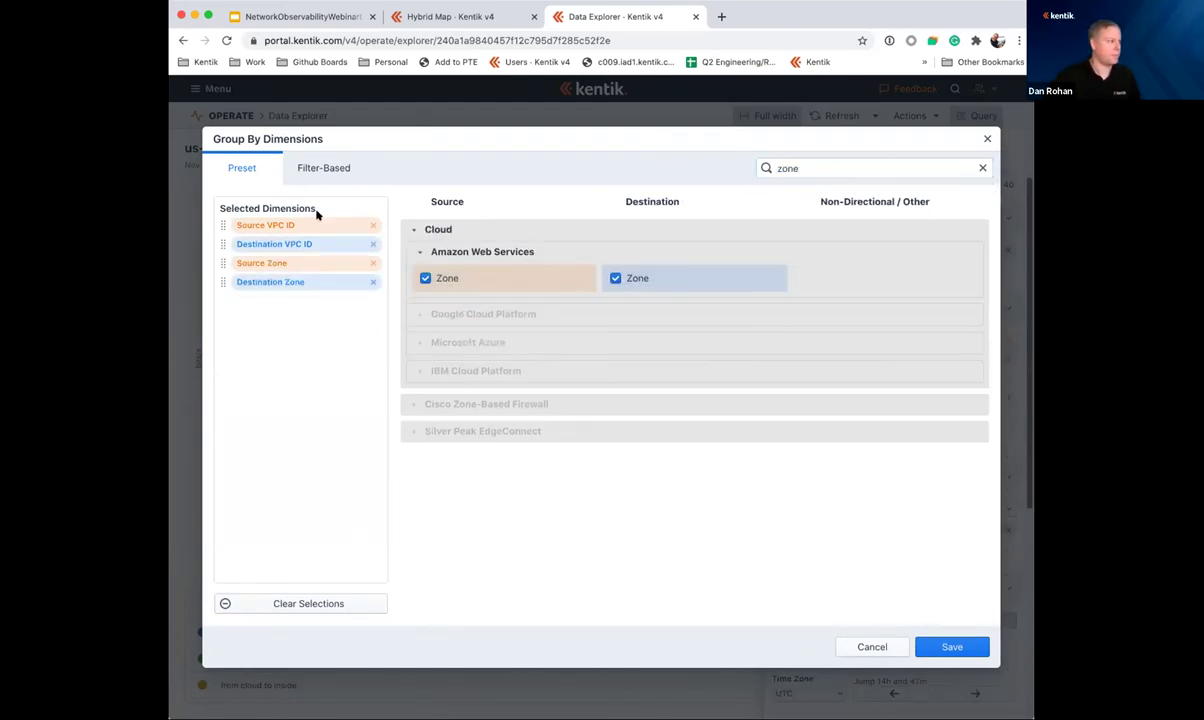
pyautogui.moveTo(222, 226); pyautogui.dragTo(221, 240)
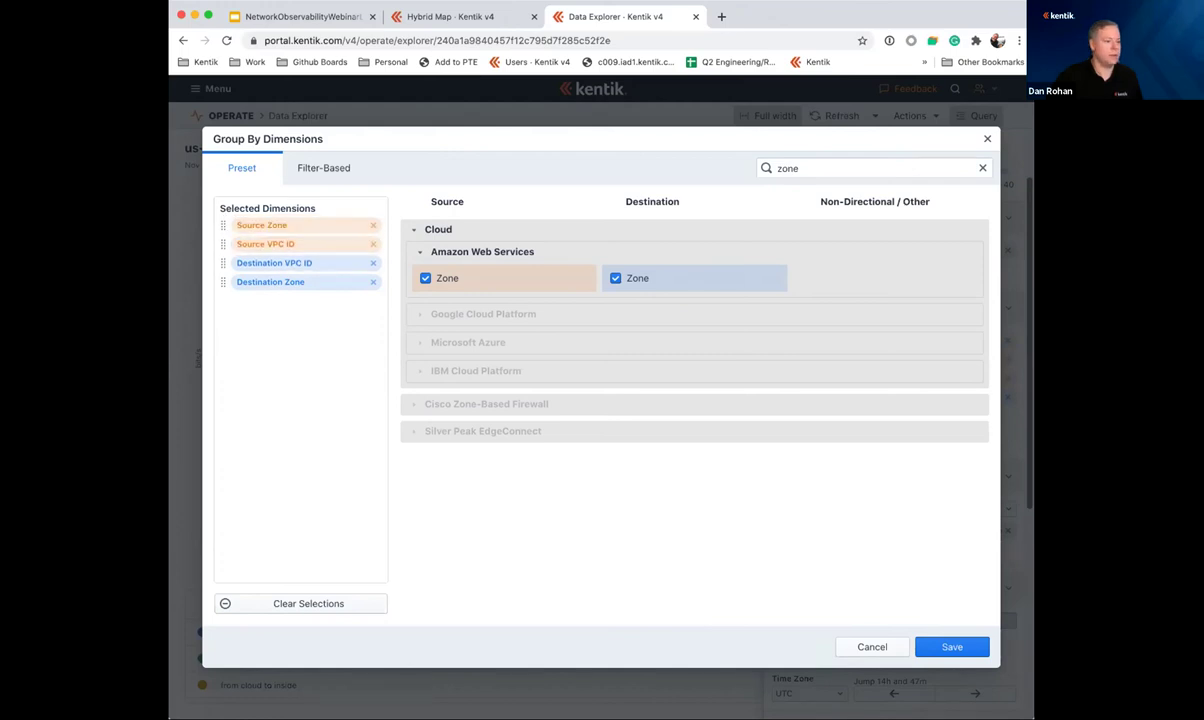
# Step: Save the zone and VPC ID grouping and hide the query panel for full-width results
pyautogui.click(952, 646)
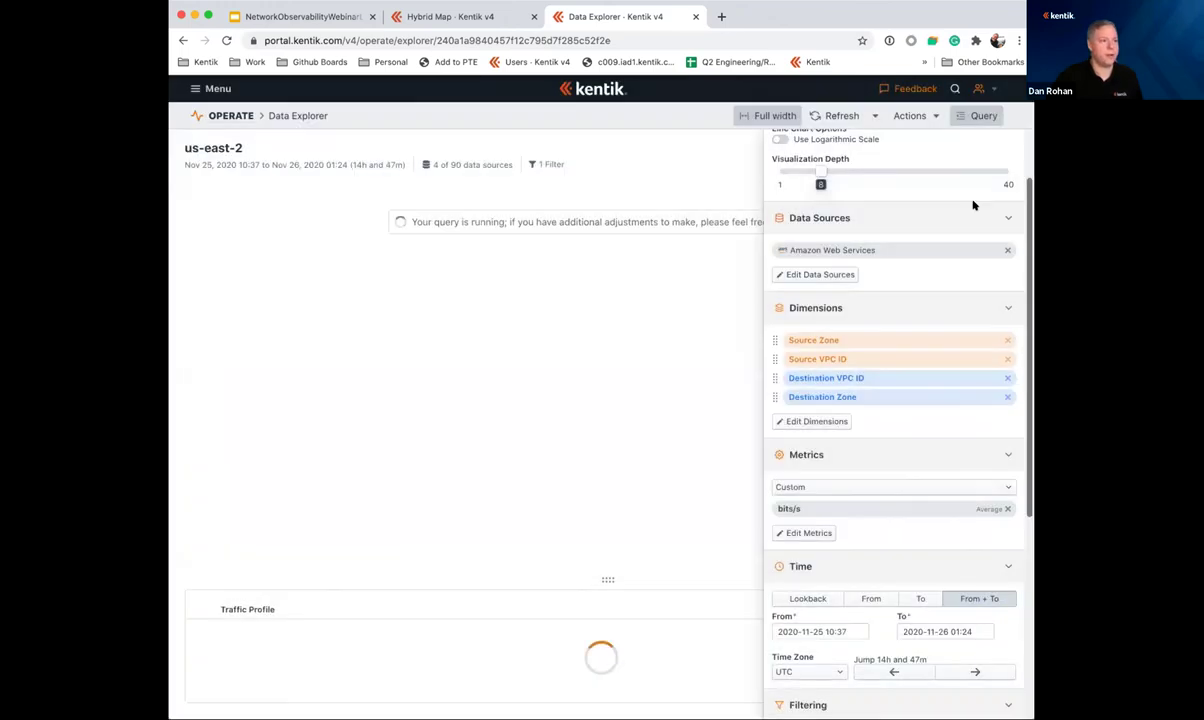
pyautogui.click(972, 116)
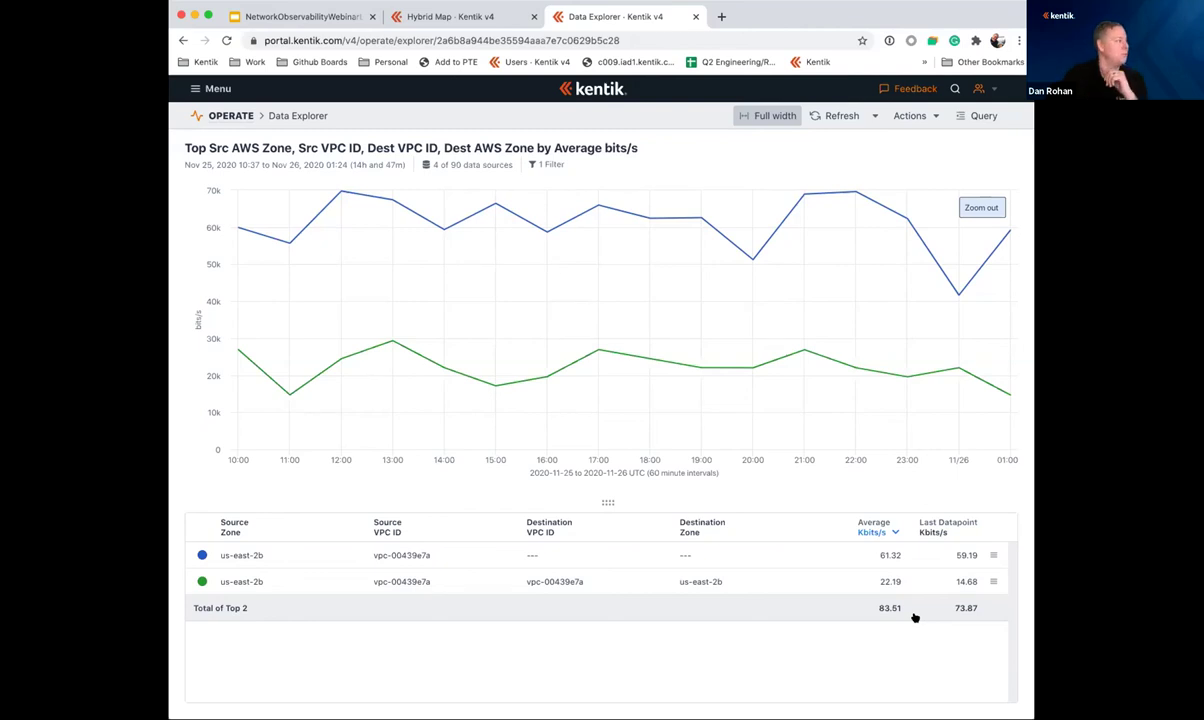
pyautogui.moveTo(958, 300)
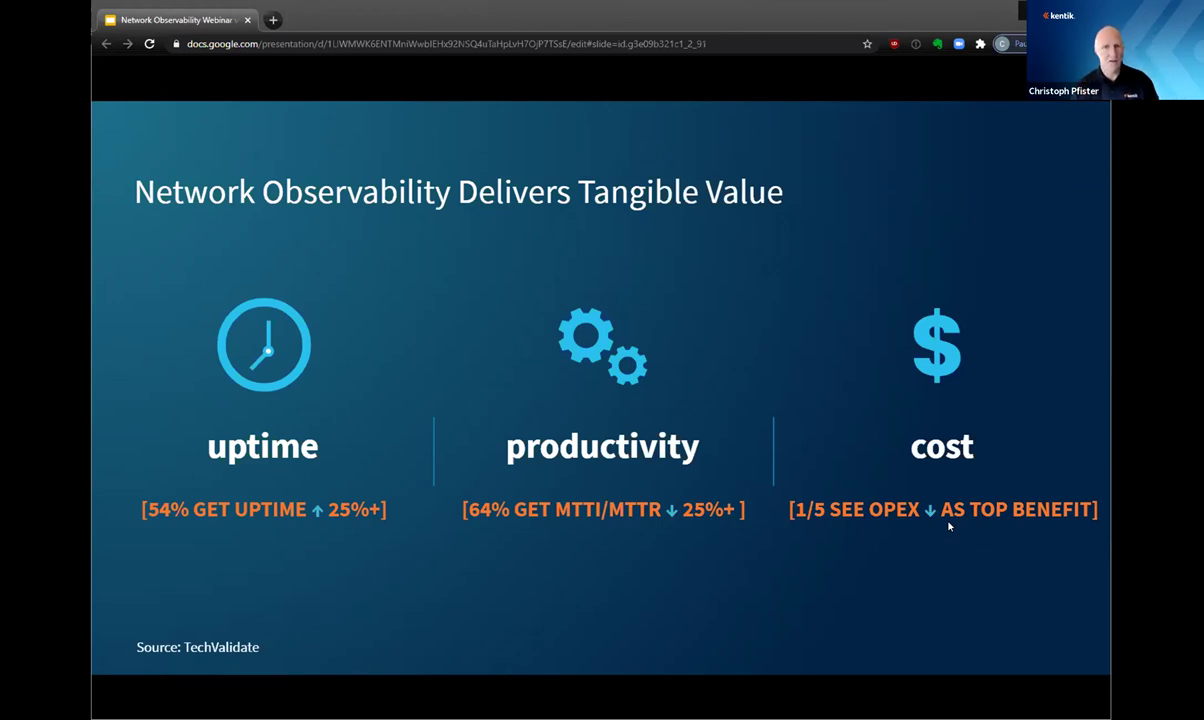
# Step: Advance to 'The Smart Money's on Kentik' slide with the Dropbox and Zoom quotes
pyautogui.press('Right')
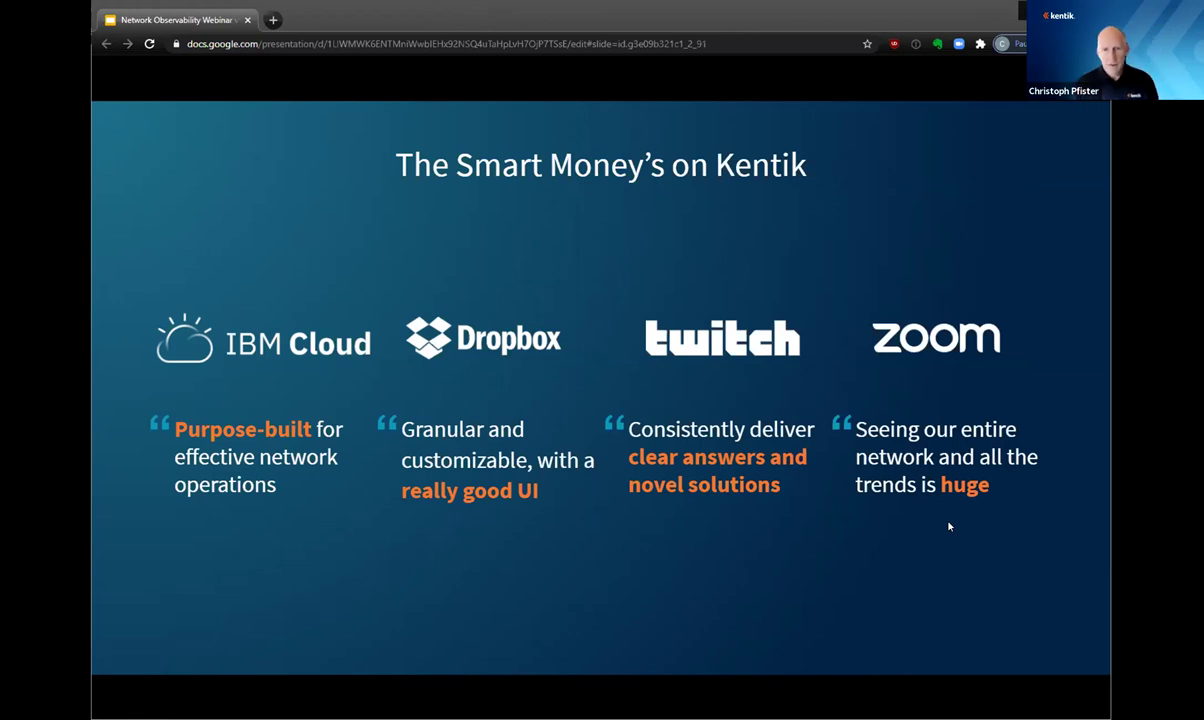
# Step: Advance through the Five Steps to Network Observability Nirvana slide to Step 1: Binary (SNMP up/down)
pyautogui.press('Right')
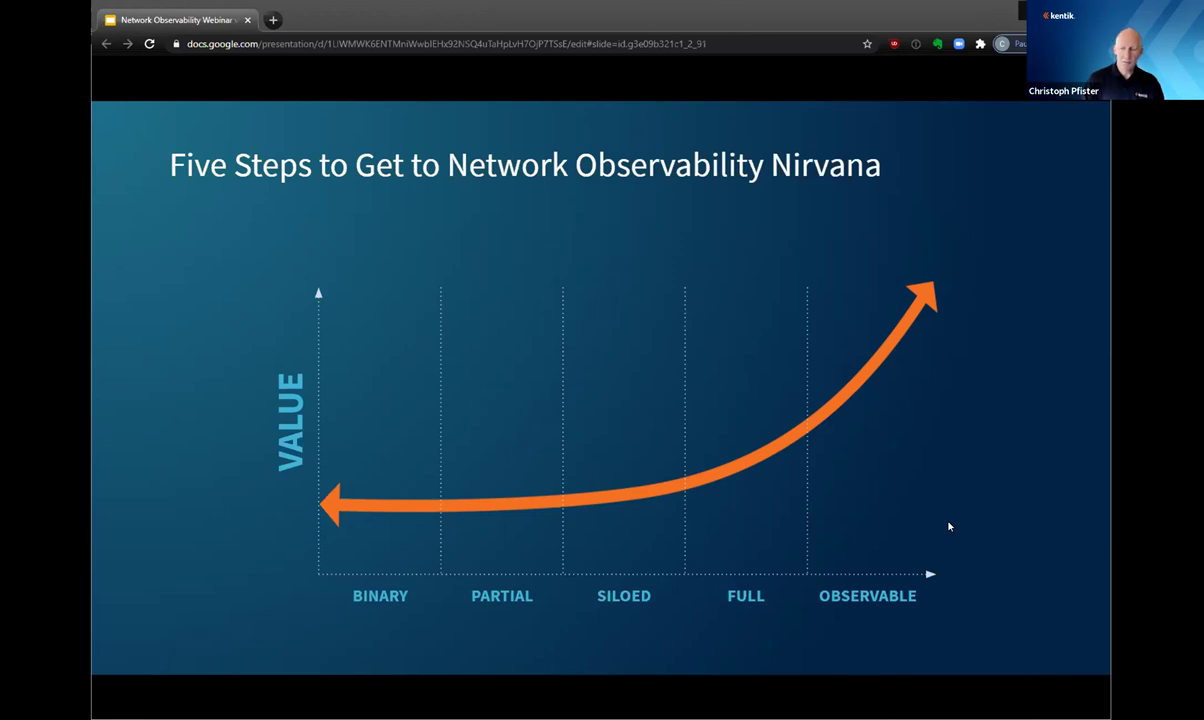
pyautogui.press('Right')
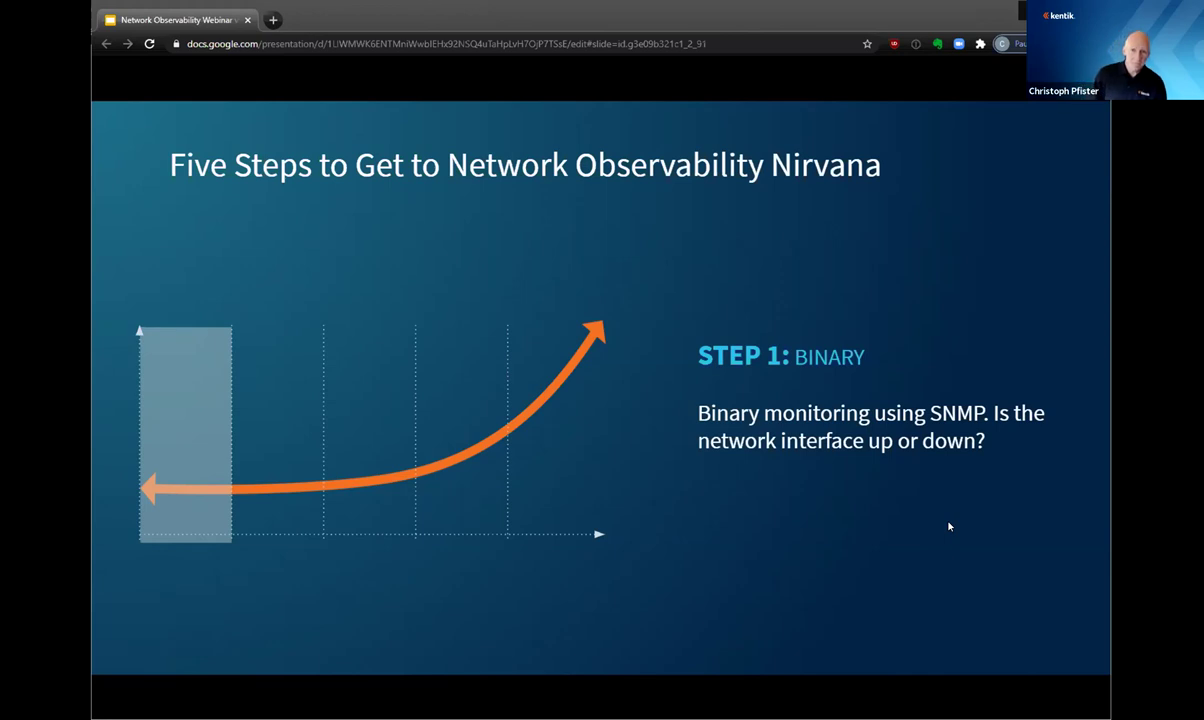
# Step: Advance through Step 2: Partial to Step 3: Siloed on the five-steps chart
pyautogui.press('Right')
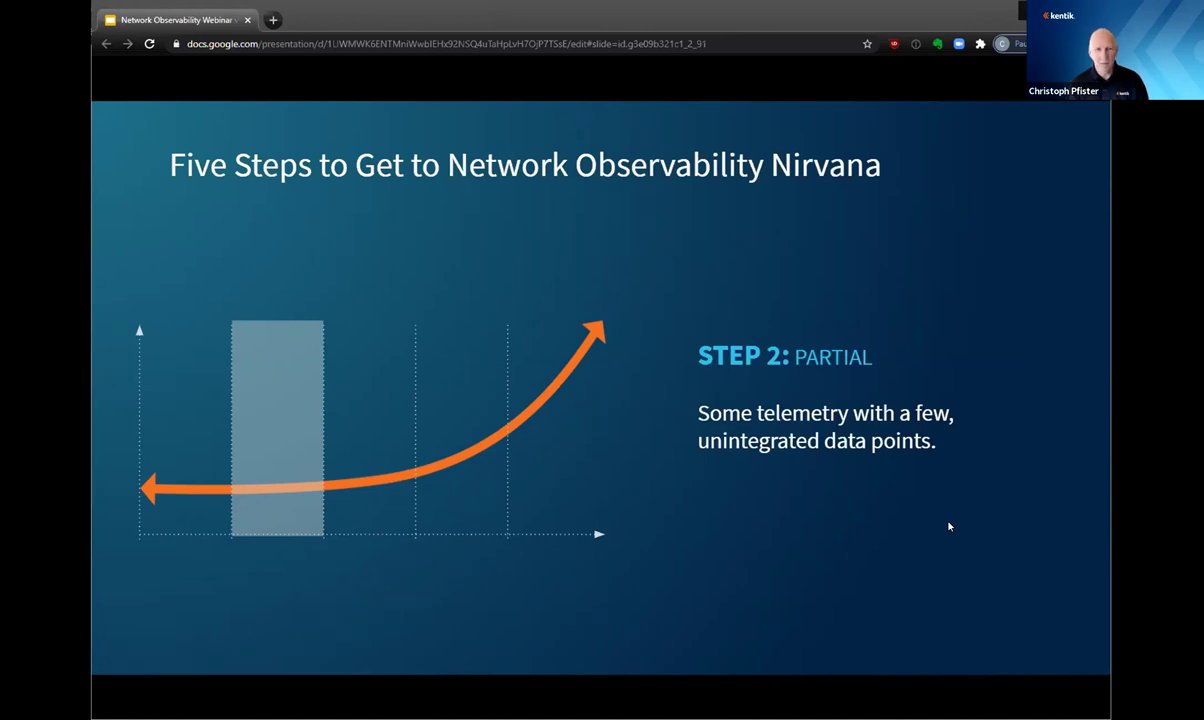
pyautogui.press('Right')
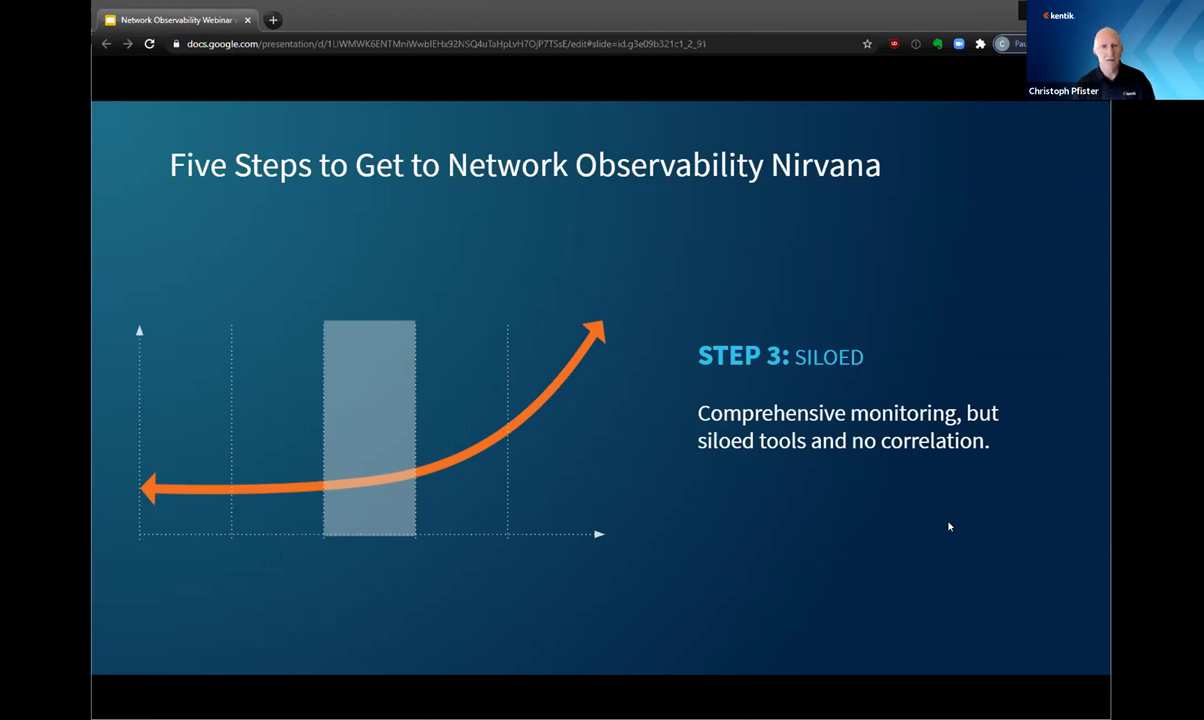
# Step: Show Step 4: Full, correlated telemetry in a single view
pyautogui.press('Right')
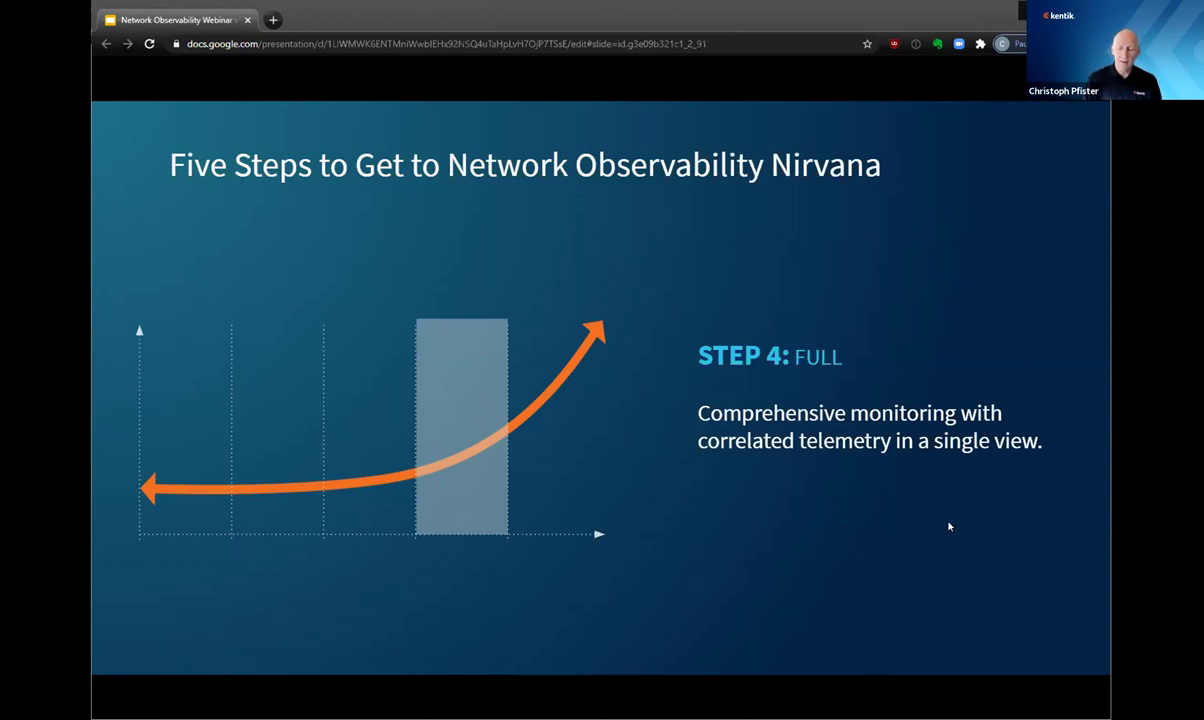
# Step: Show Step 5: Observable, then advance to the empty 'Here's Your TL;DR' slide
pyautogui.press('Right')
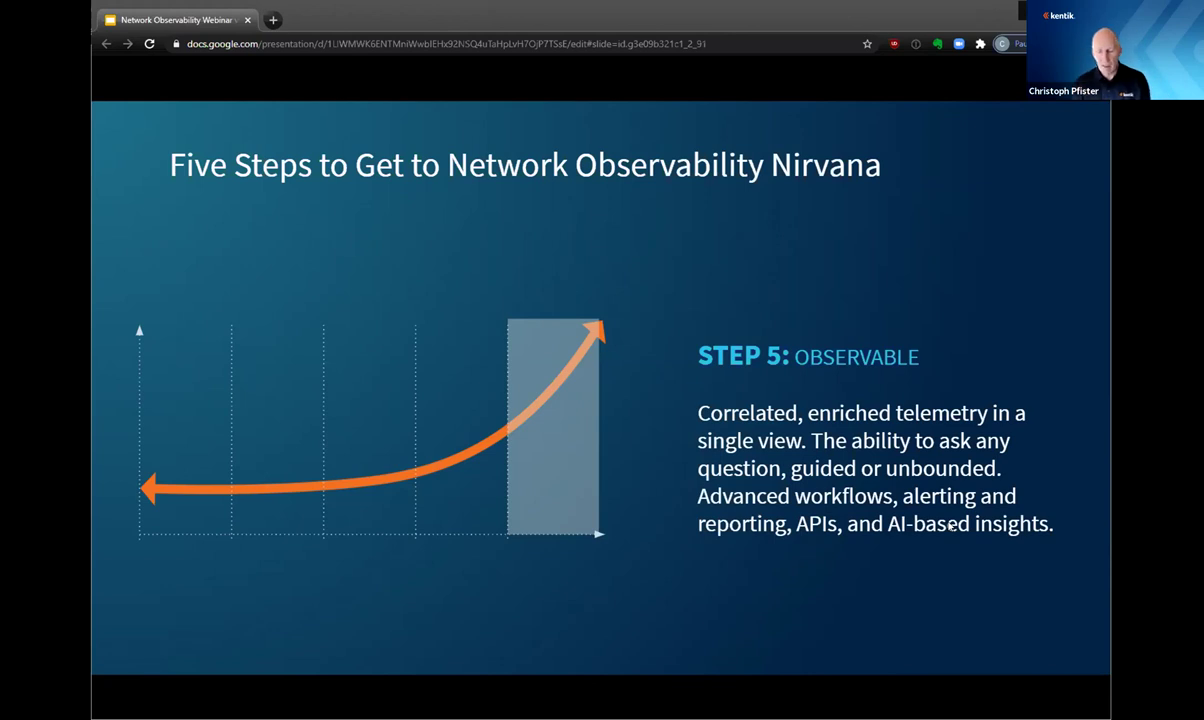
pyautogui.press('Right')
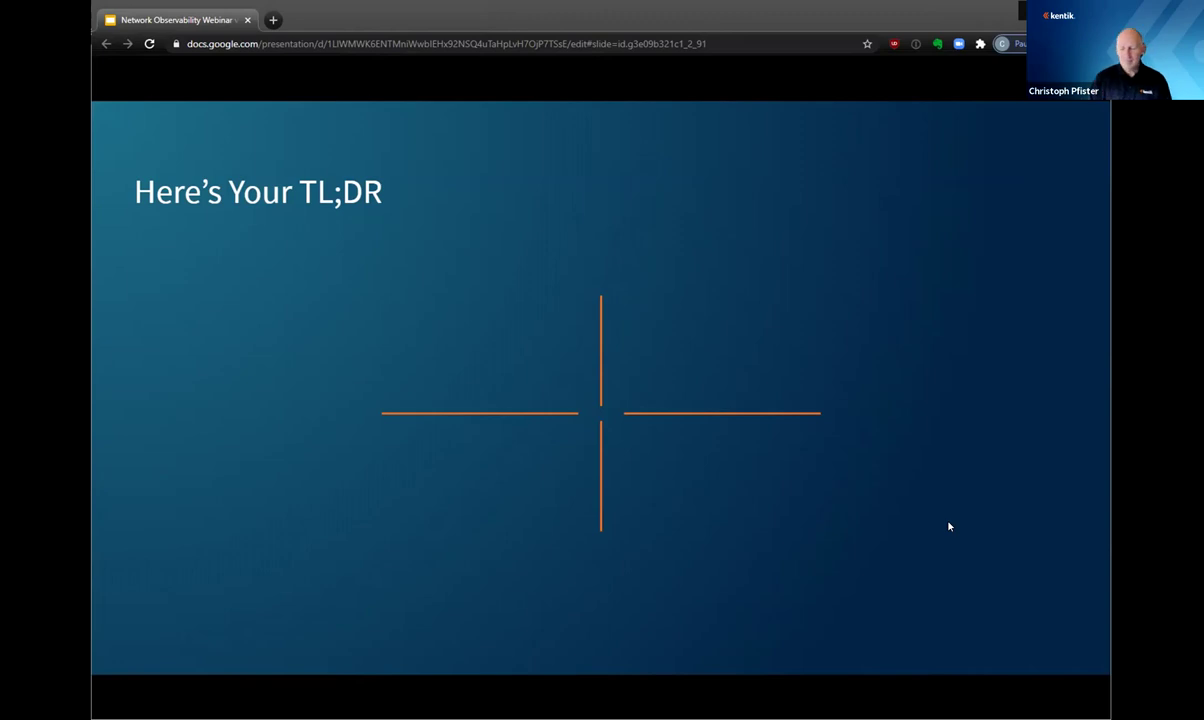
# Step: Reveal the first two TL;DR quadrants: observability for network pros and its performance, reliability, security benefits
pyautogui.press('Right')
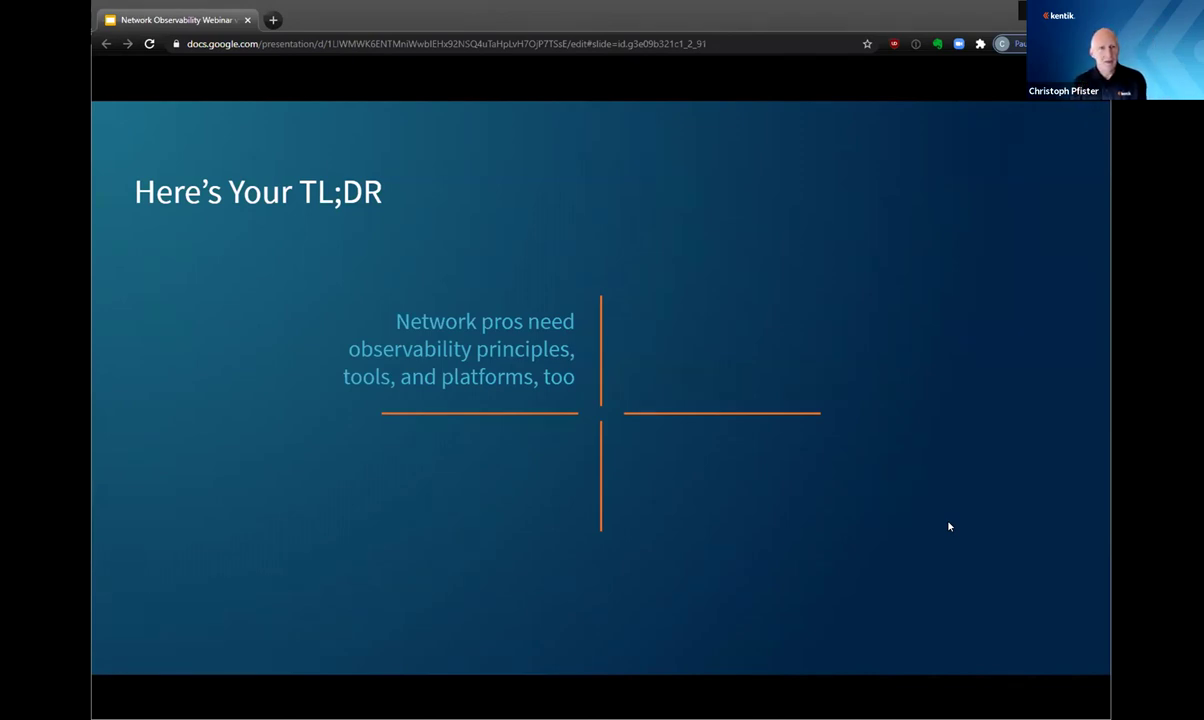
pyautogui.press('Right')
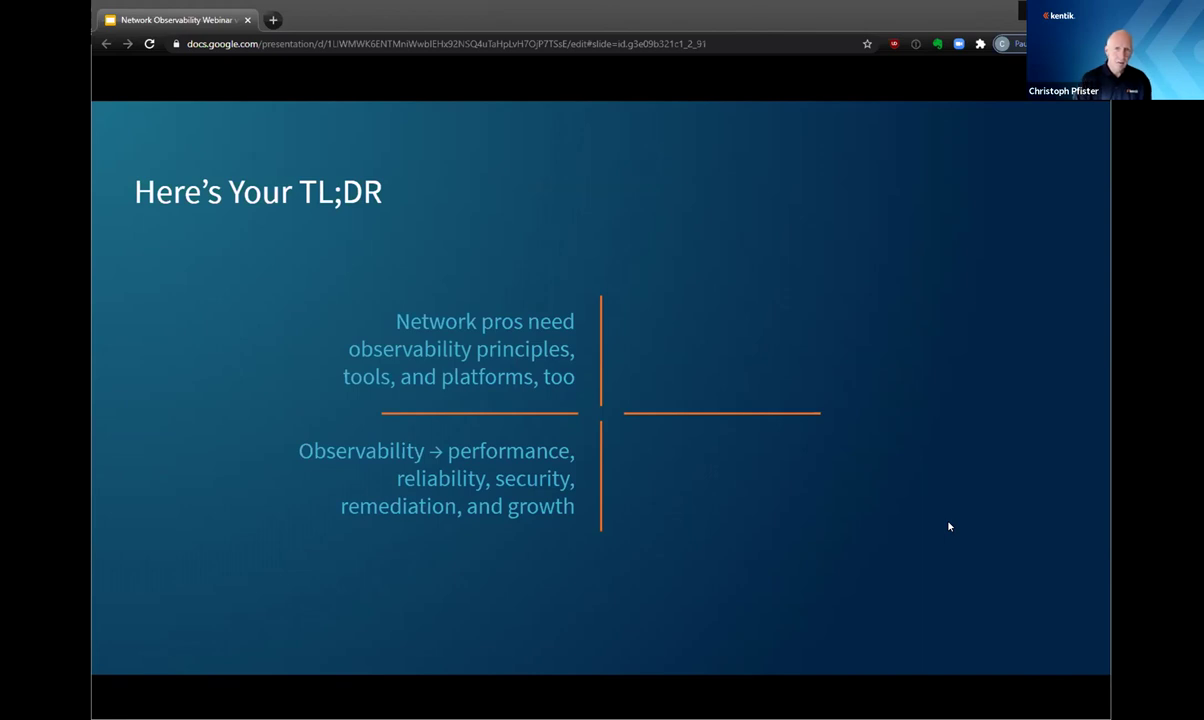
# Step: Reveal the third TL;DR point: legacy tools unfit for modern infra, DevOps tools lack network savvy
pyautogui.press('Right')
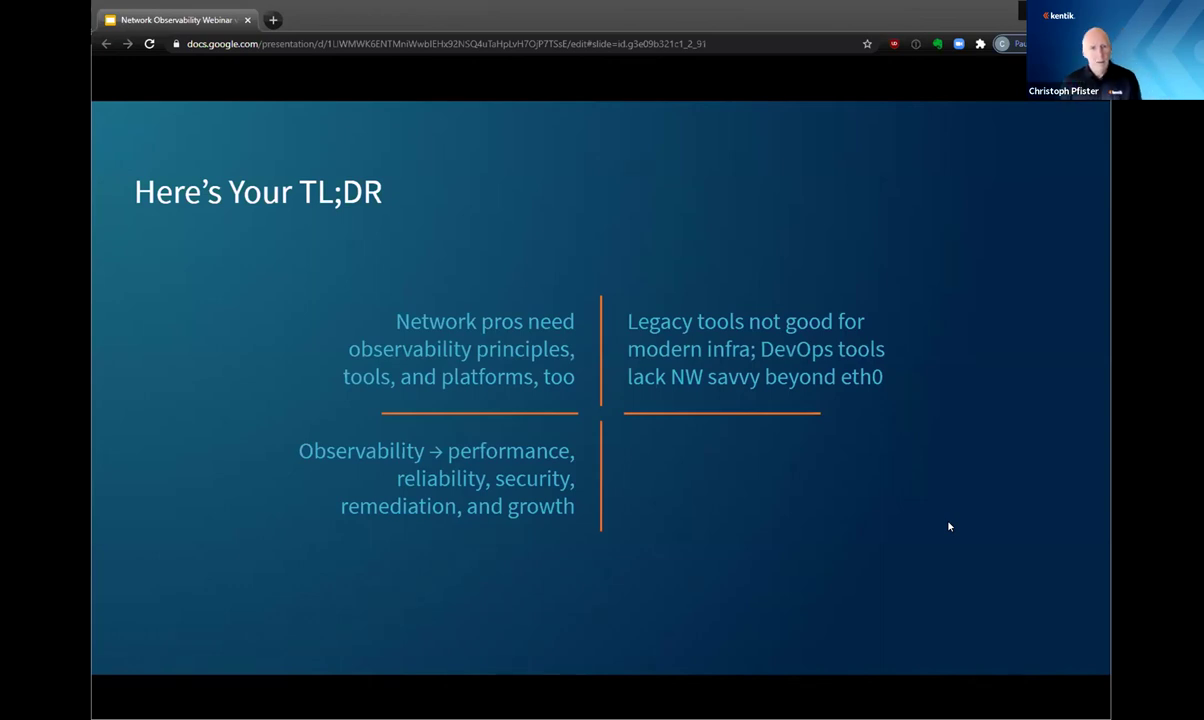
# Step: Reveal the fourth TL;DR point on build or buy, then advance to the observability poll slide
pyautogui.press('Right')
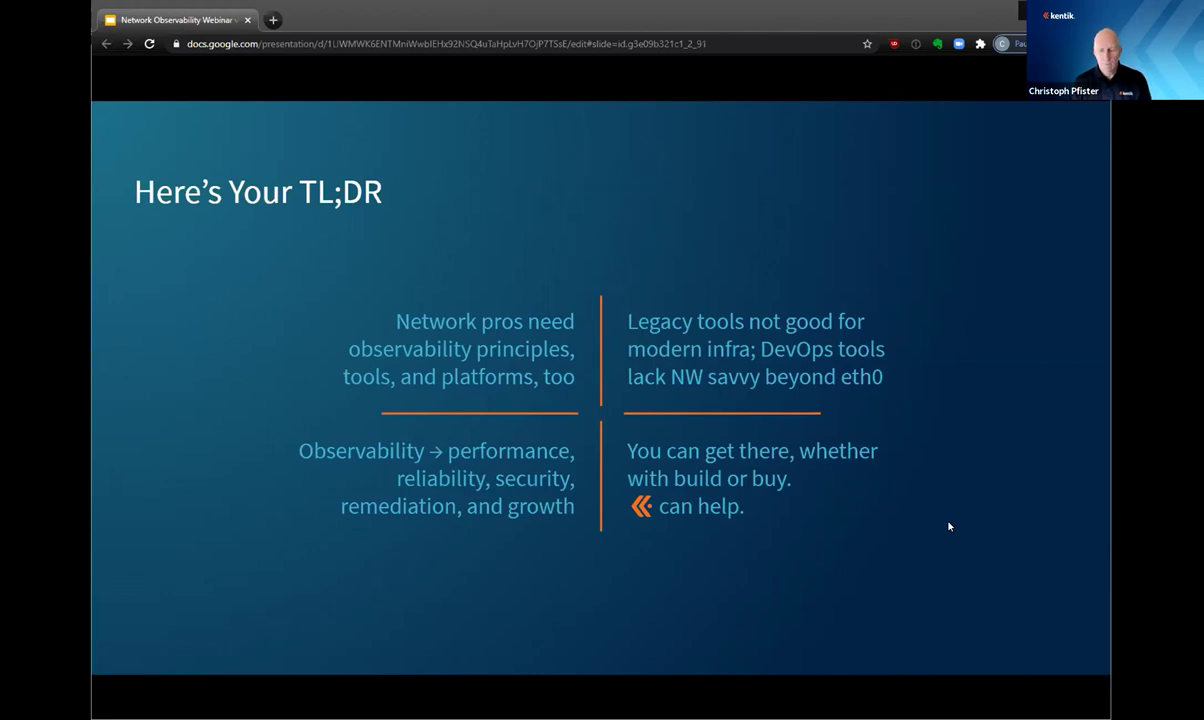
pyautogui.press('Right')
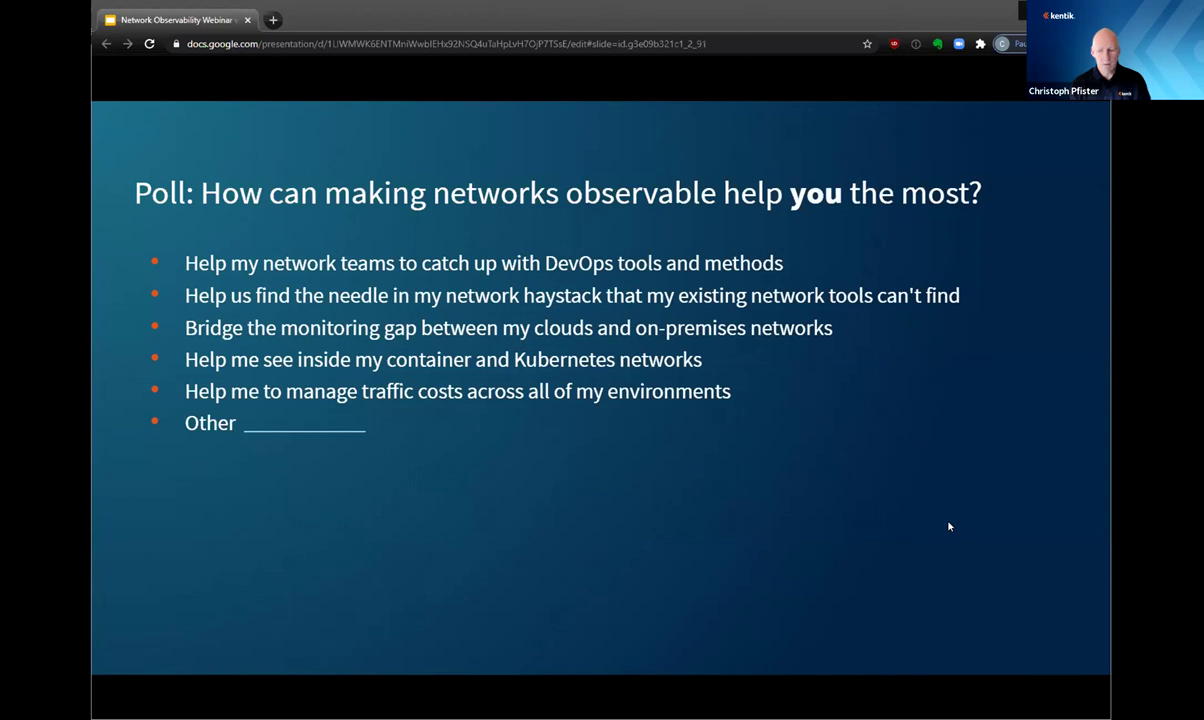
# Step: Advance past the observability poll to the closing Q & A slide
pyautogui.press('Right')
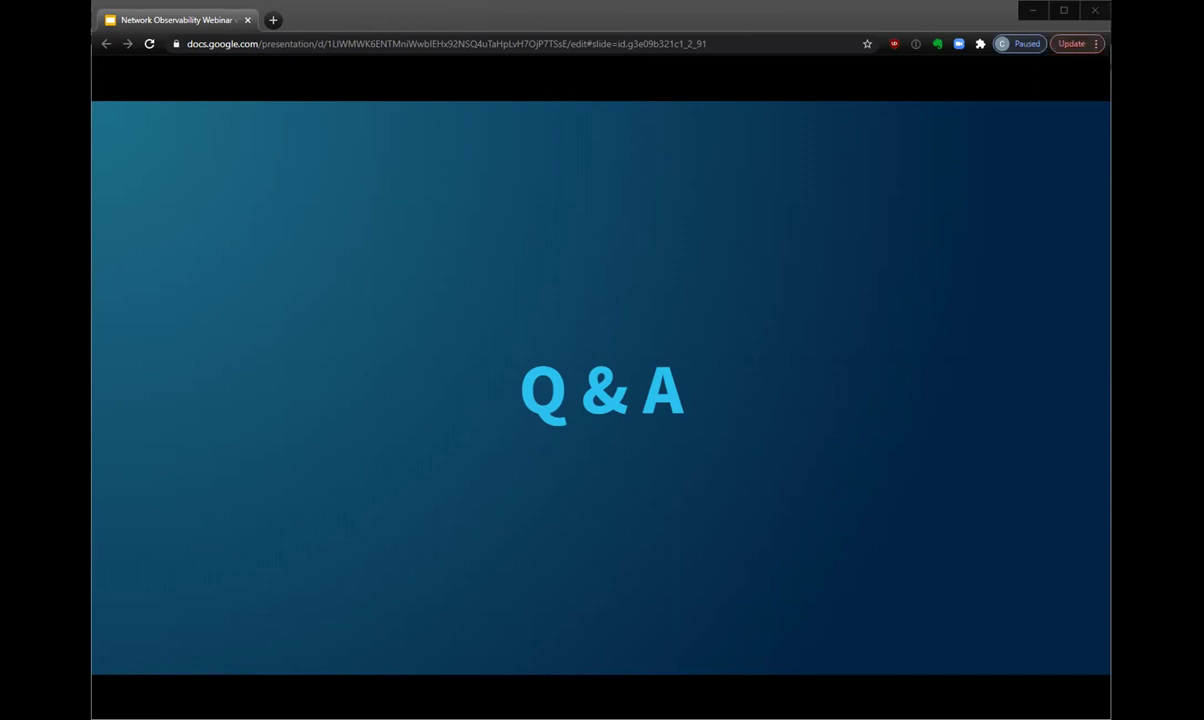
# Step: Advance from the Q & A slide toward the Thank you! slide
pyautogui.press('Right')
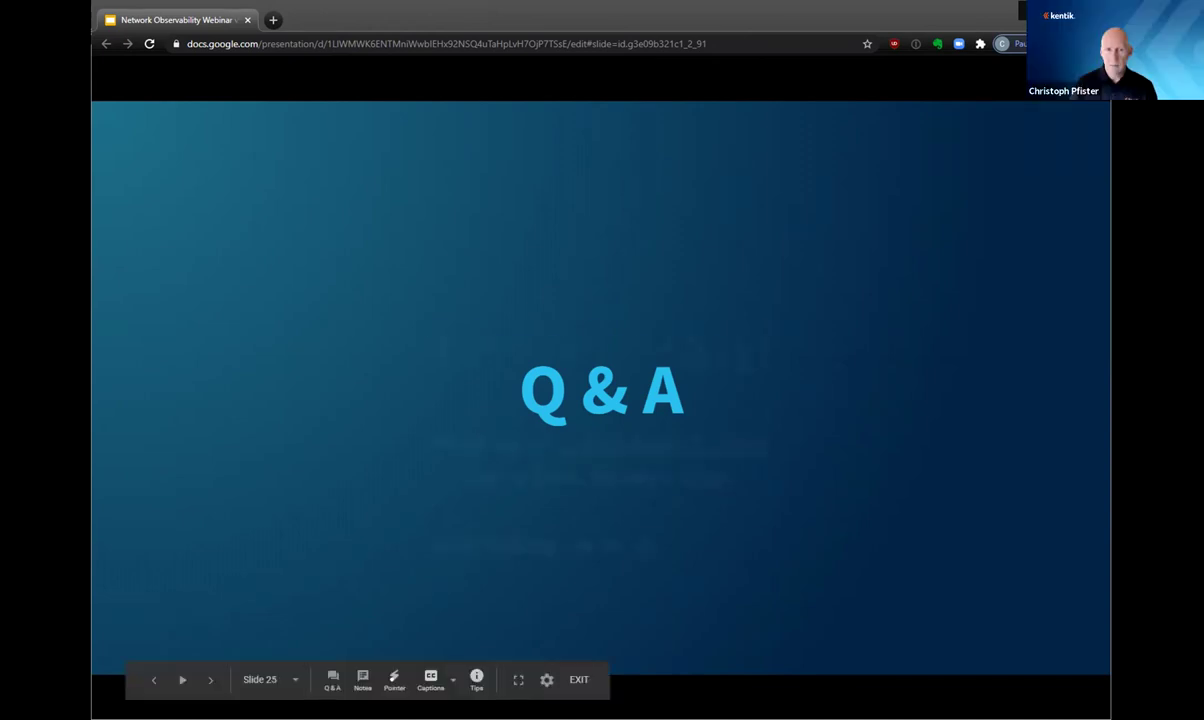